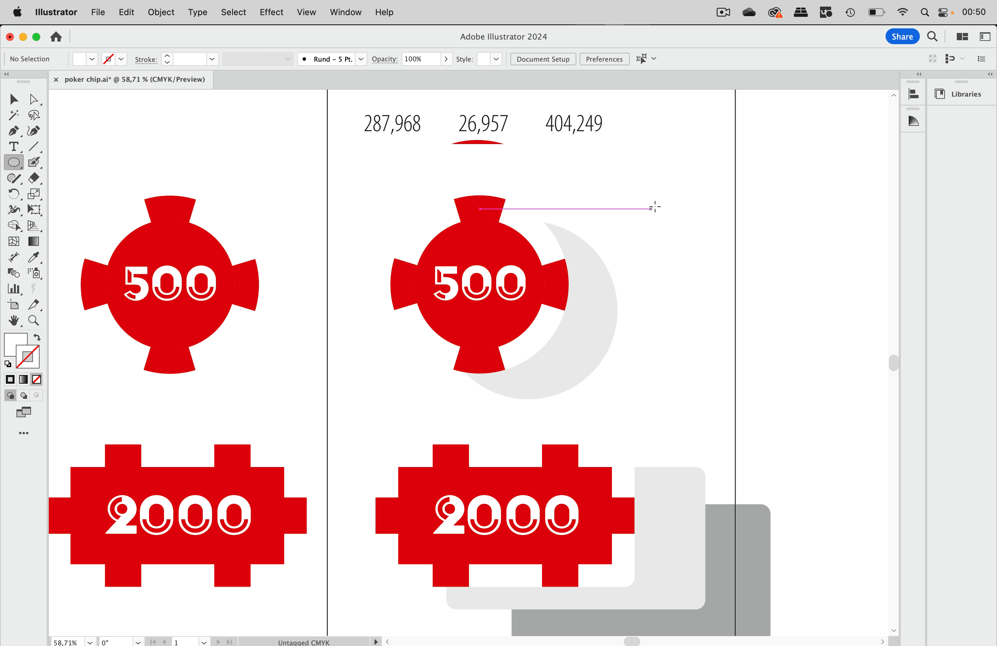
Step: Draw a circle right of the 500 chip and give it a blue 30 pt outline
drag(662, 199, 812, 304)
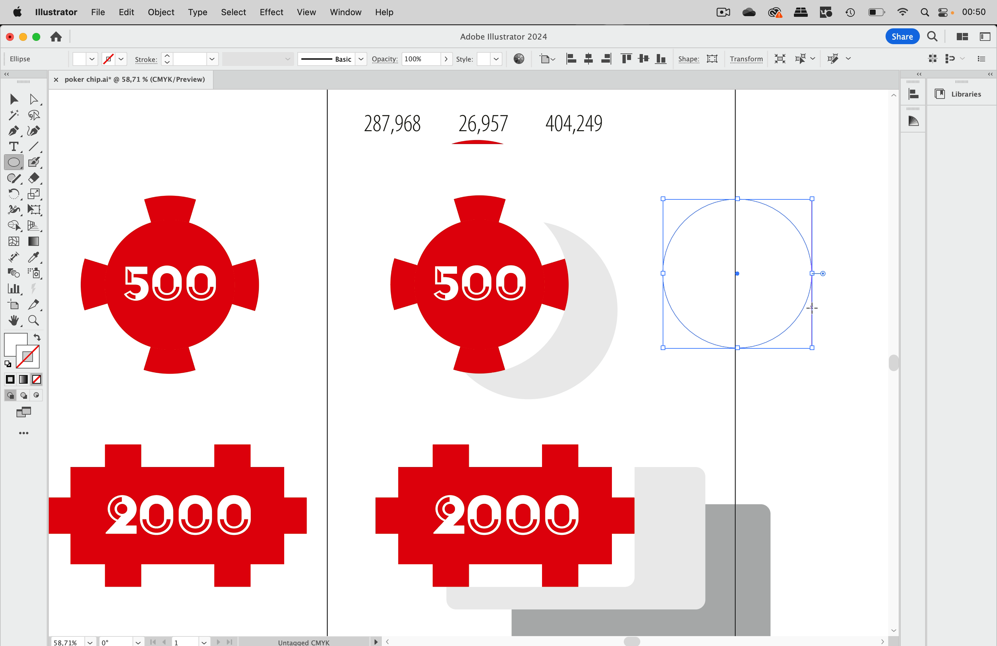
click(121, 59)
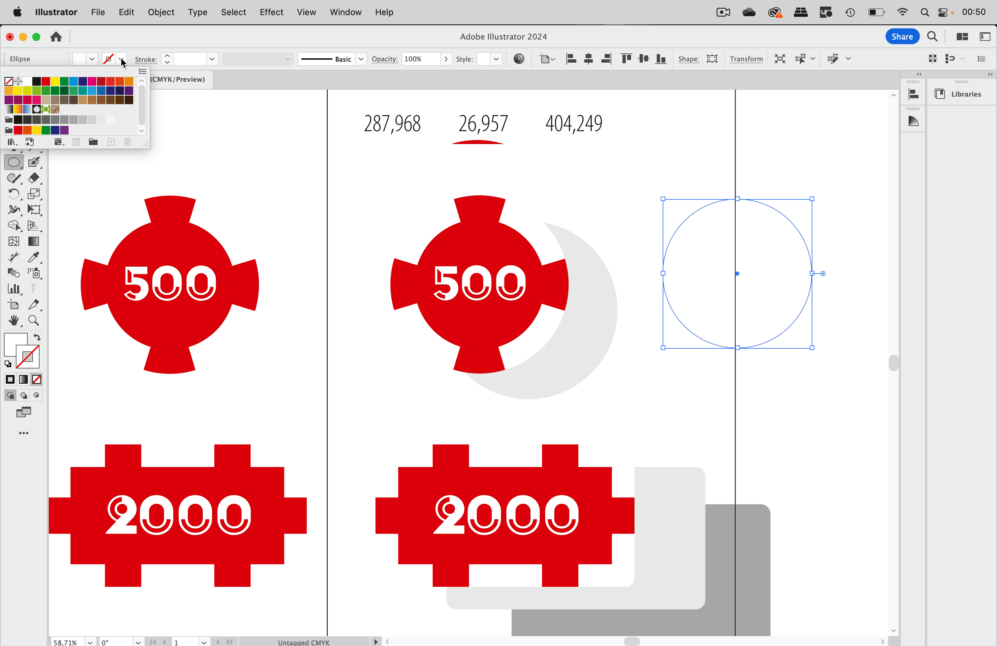
click(74, 82)
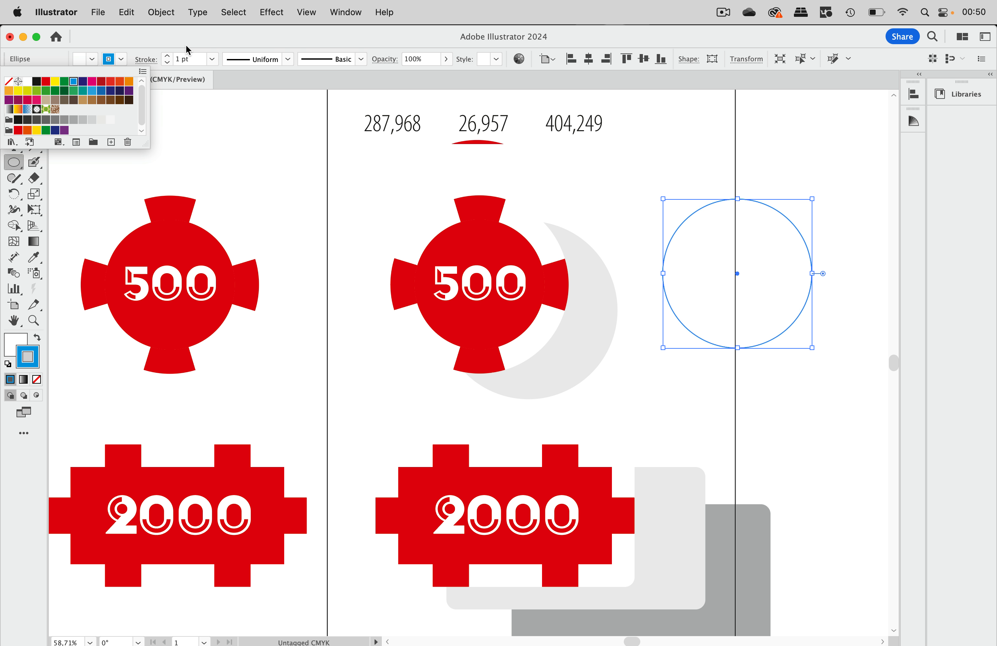
click(185, 49)
shift+click(167, 56)
shift+click(167, 56)
shift+click(167, 56)
Step: Make the outline dashed with 60 pt dashes and 100 pt gaps, aligned to corners
click(146, 59)
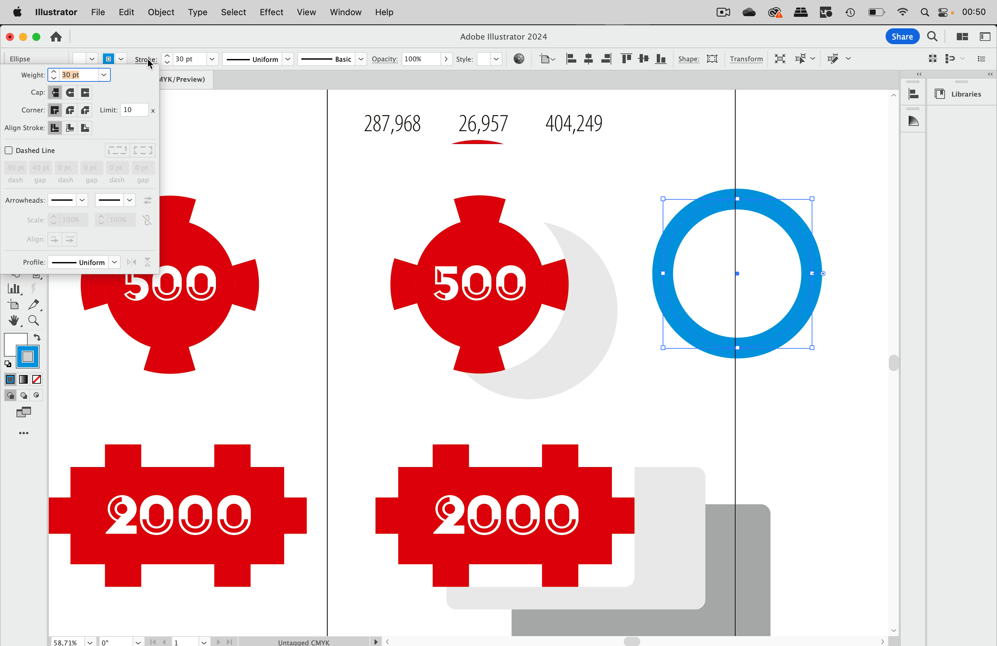
click(37, 151)
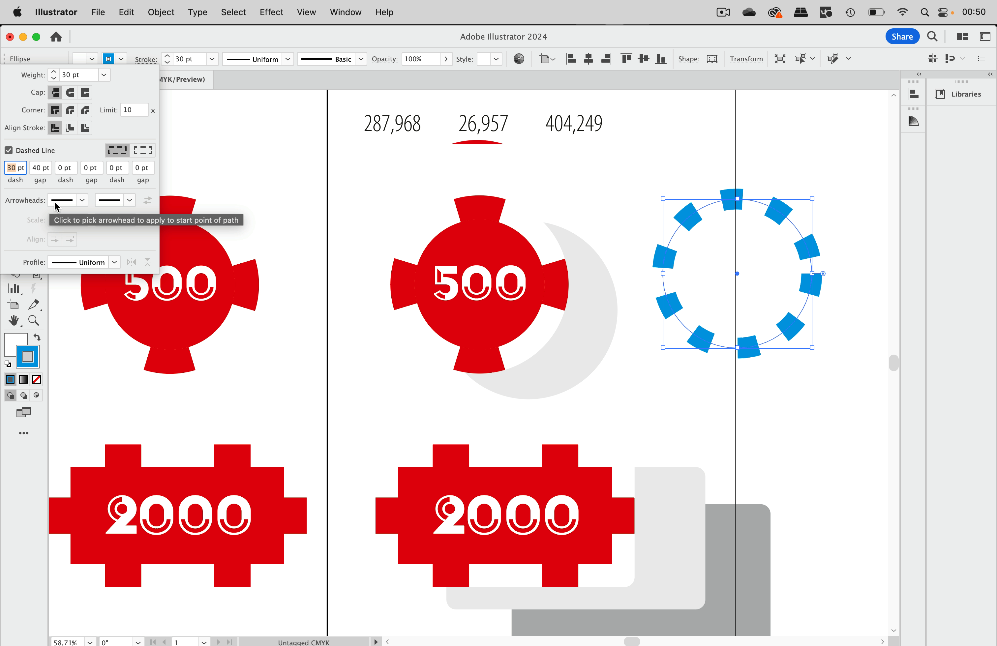
text(60)
key(Return)
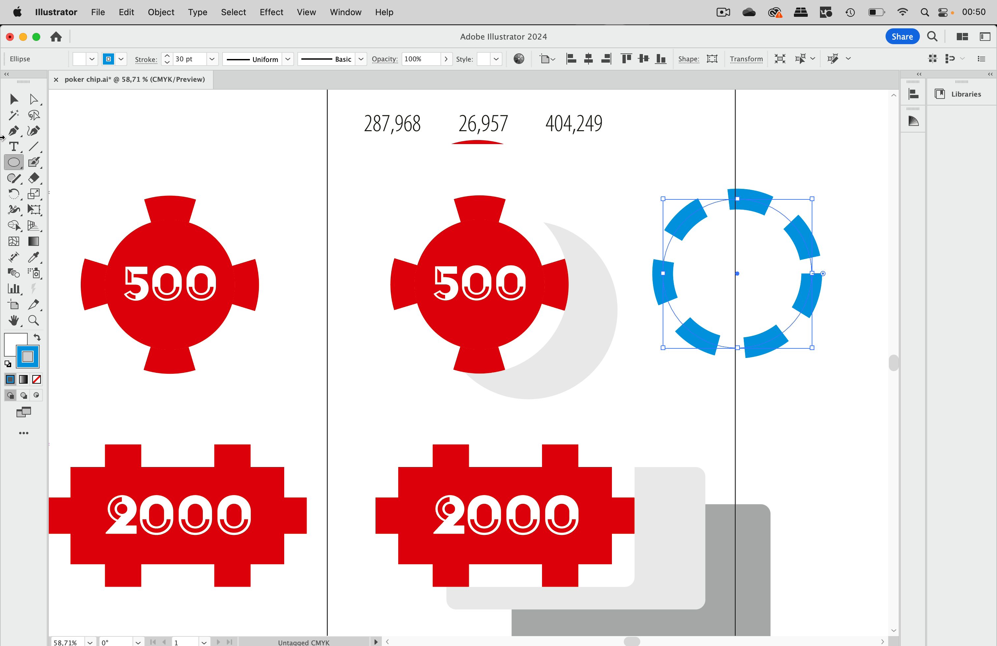
click(147, 61)
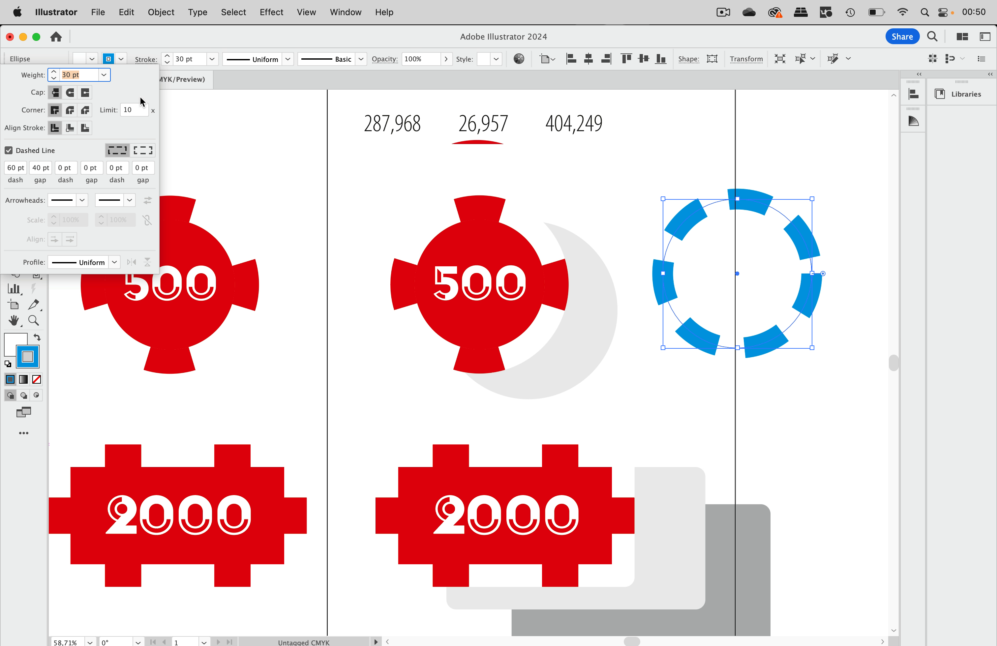
click(39, 169)
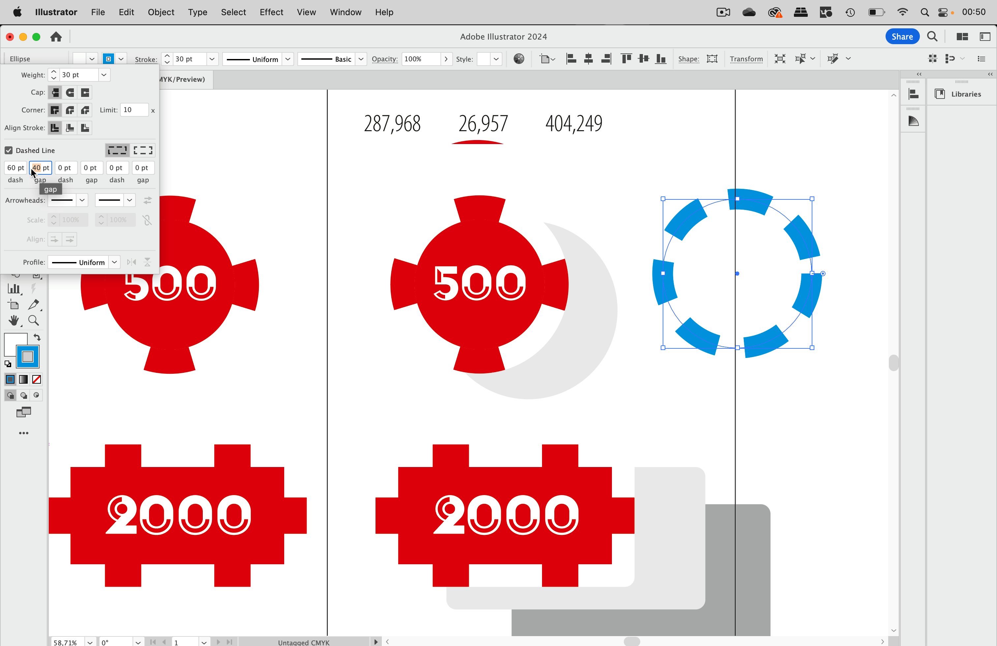
text(100)
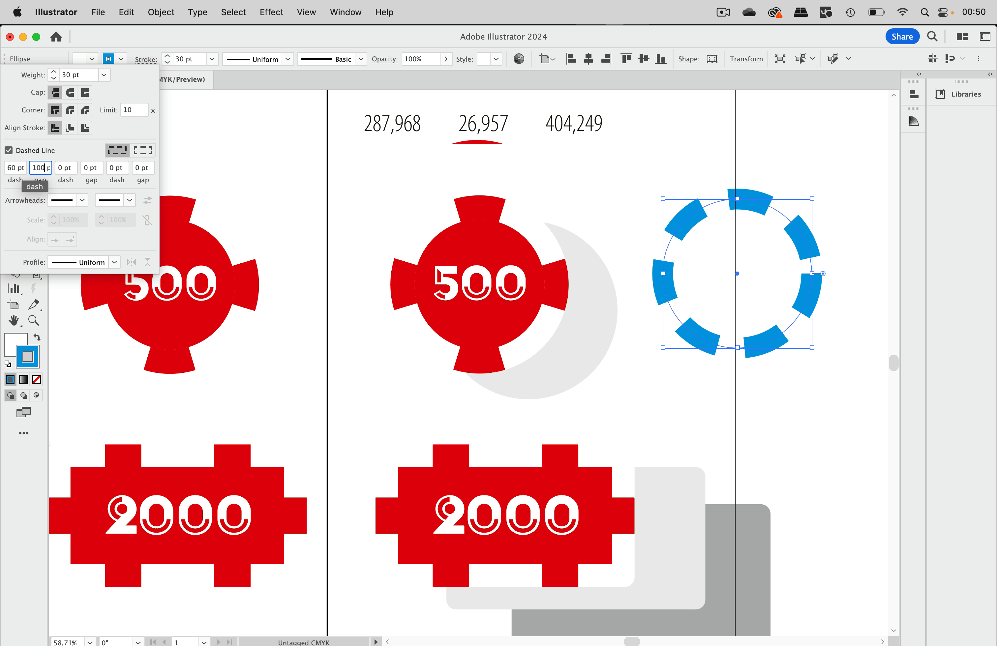
key(Return)
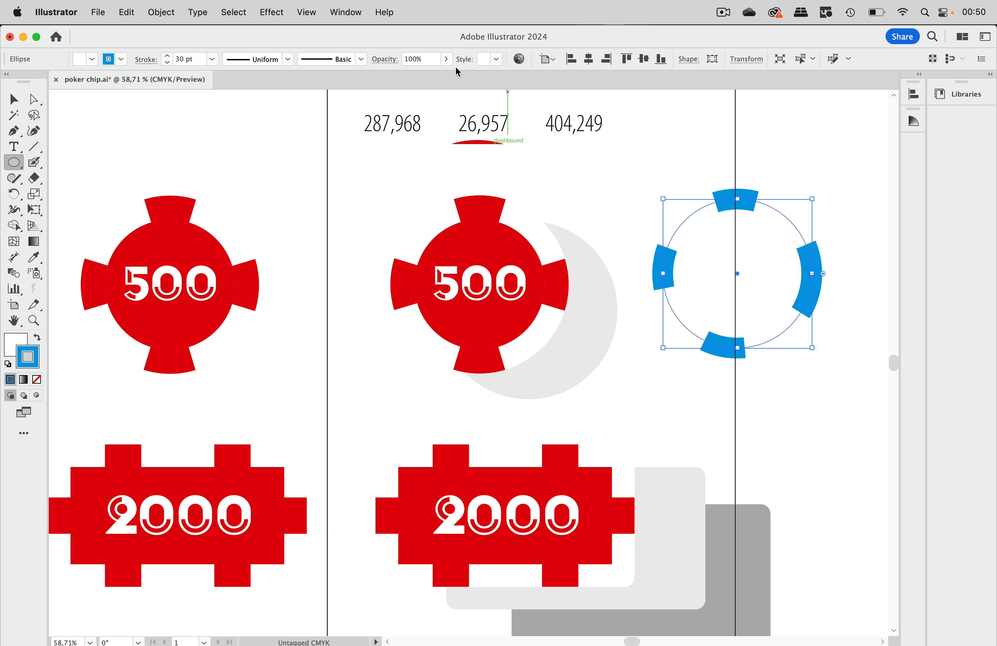
click(146, 59)
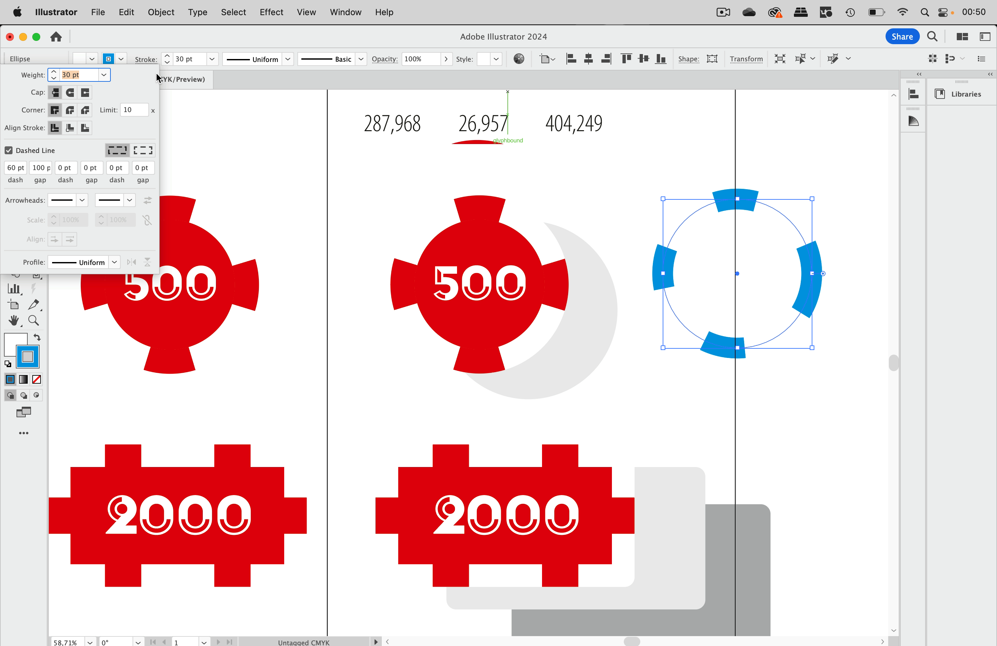
click(147, 154)
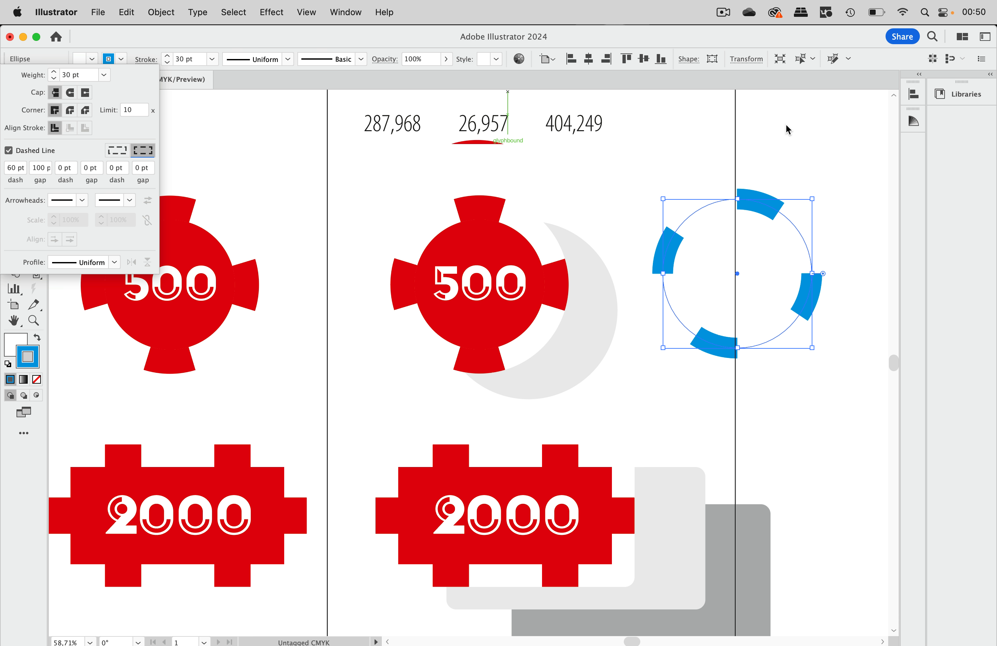
click(787, 145)
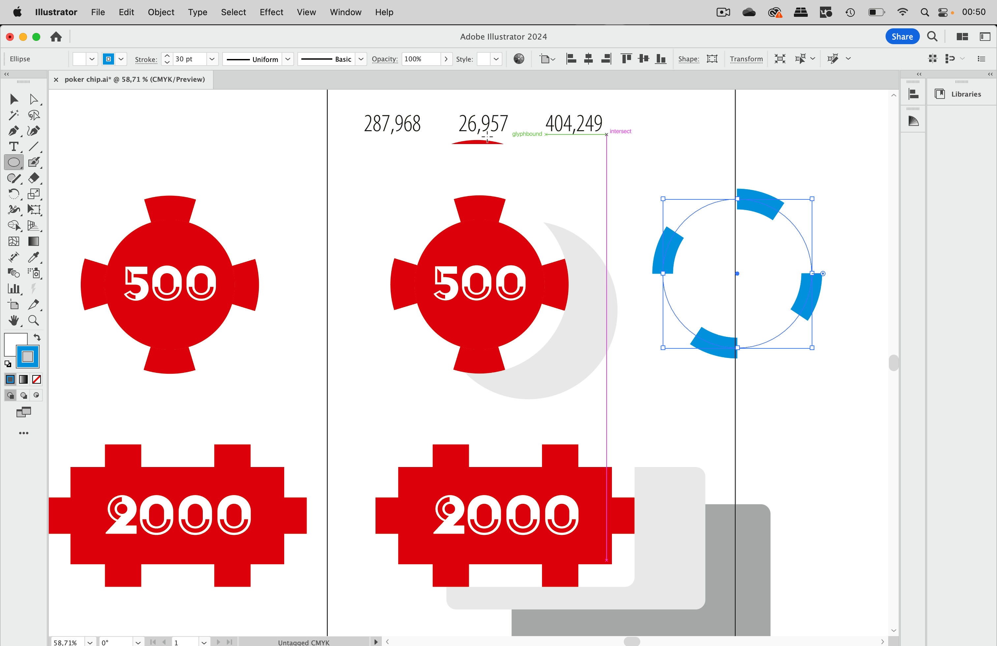
Step: Delete the blue dashed circle, then select the right 500 chip group
key(v)
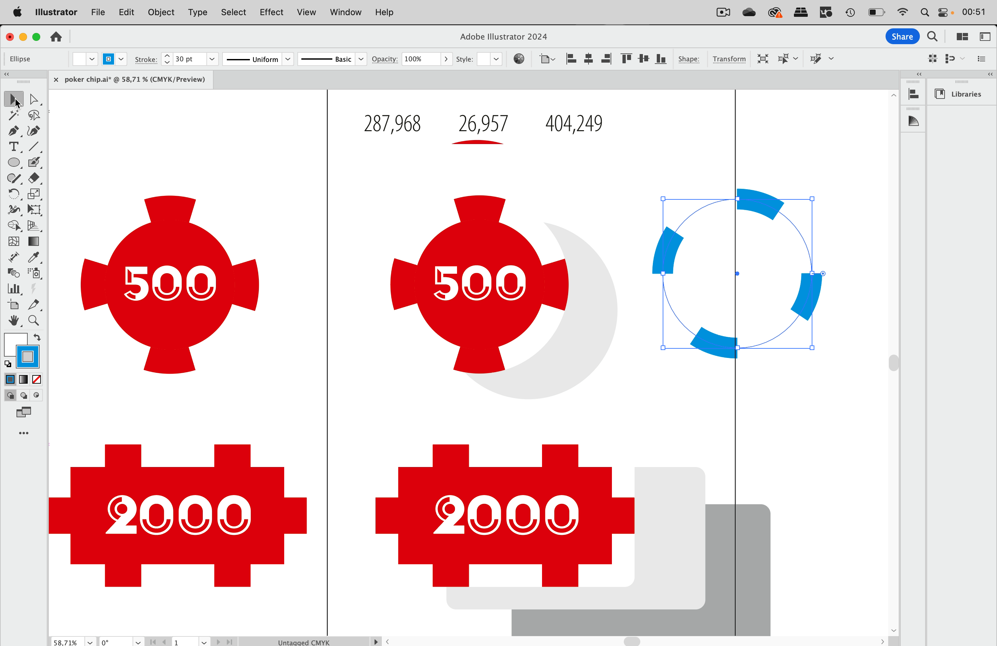
click(780, 167)
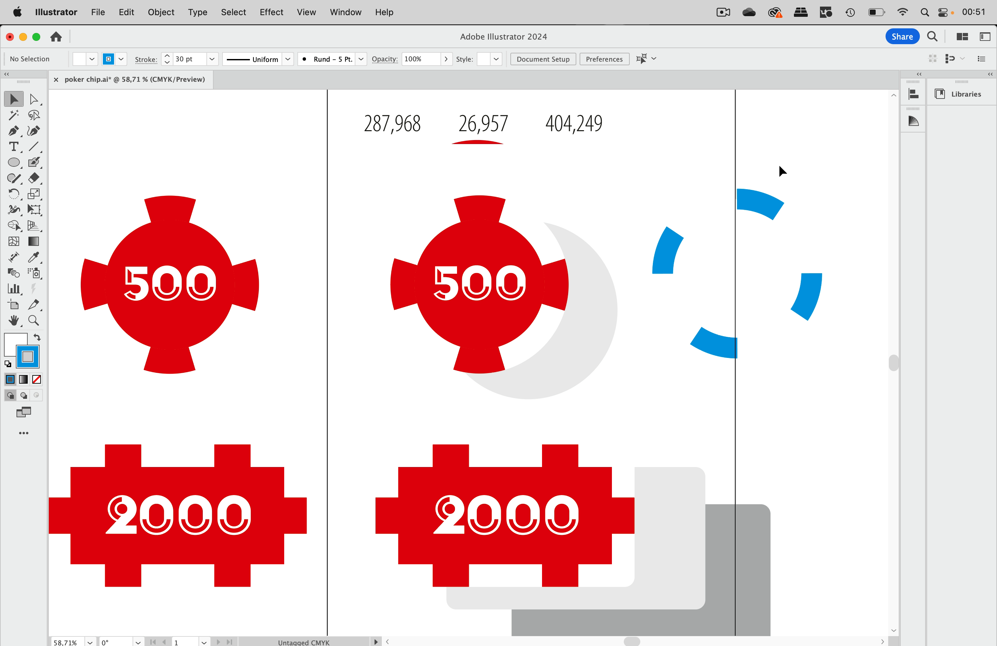
click(757, 206)
key(Delete)
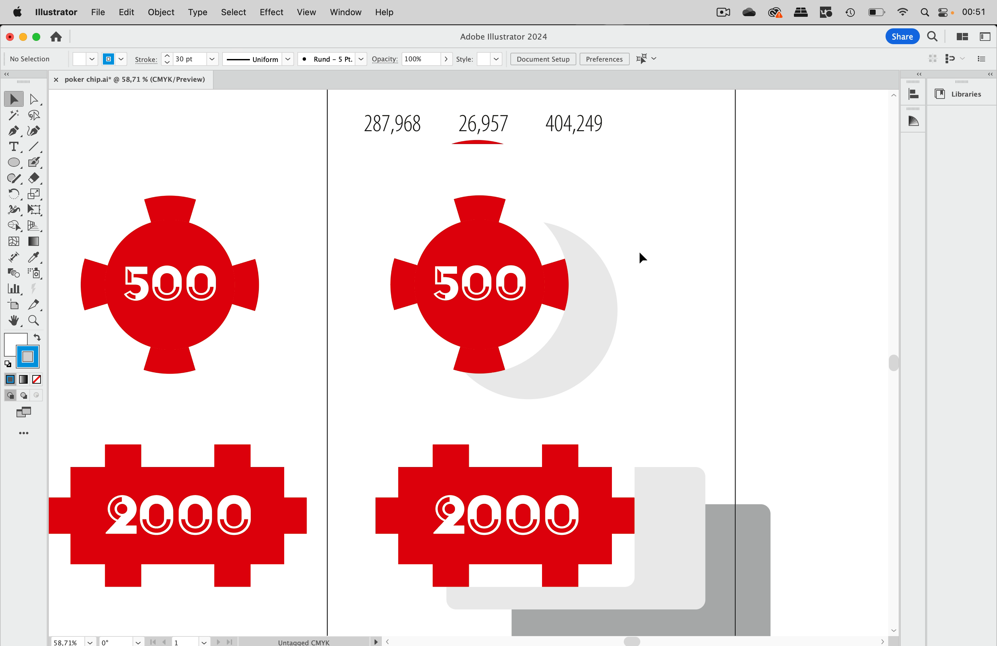
click(516, 254)
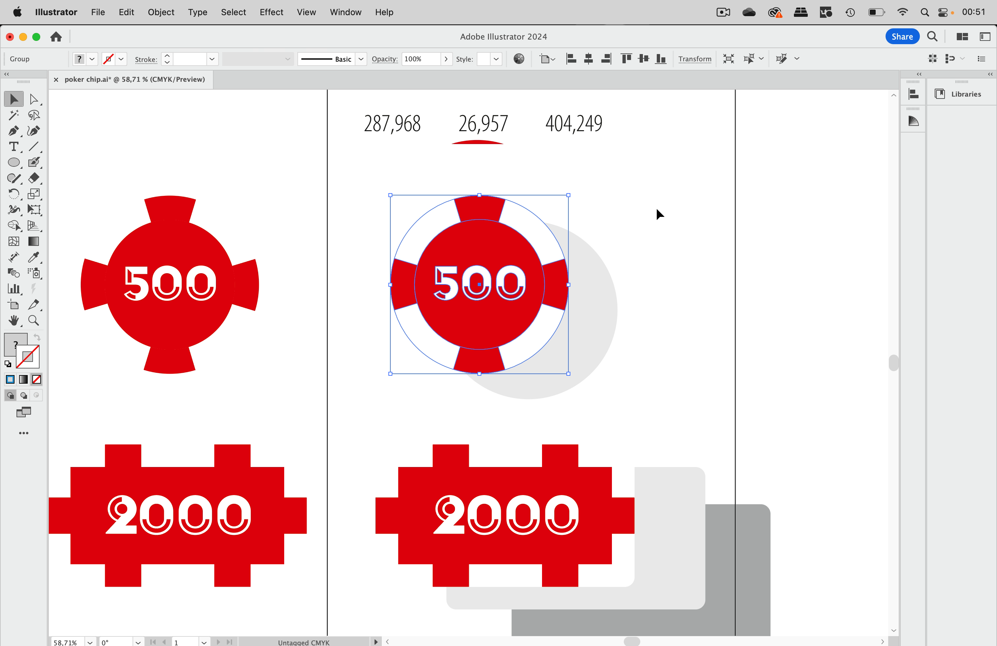
Step: Add the selected 500 chip to the Symbols panel as a symbol named 'poker round'
click(343, 9)
scroll(394, 529, down, 5)
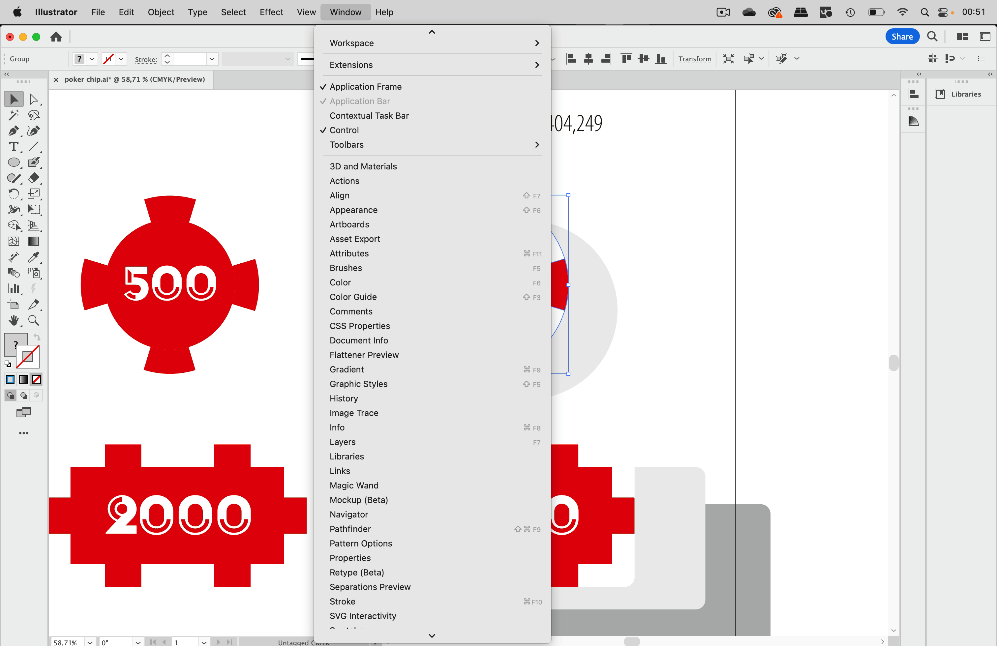
click(402, 558)
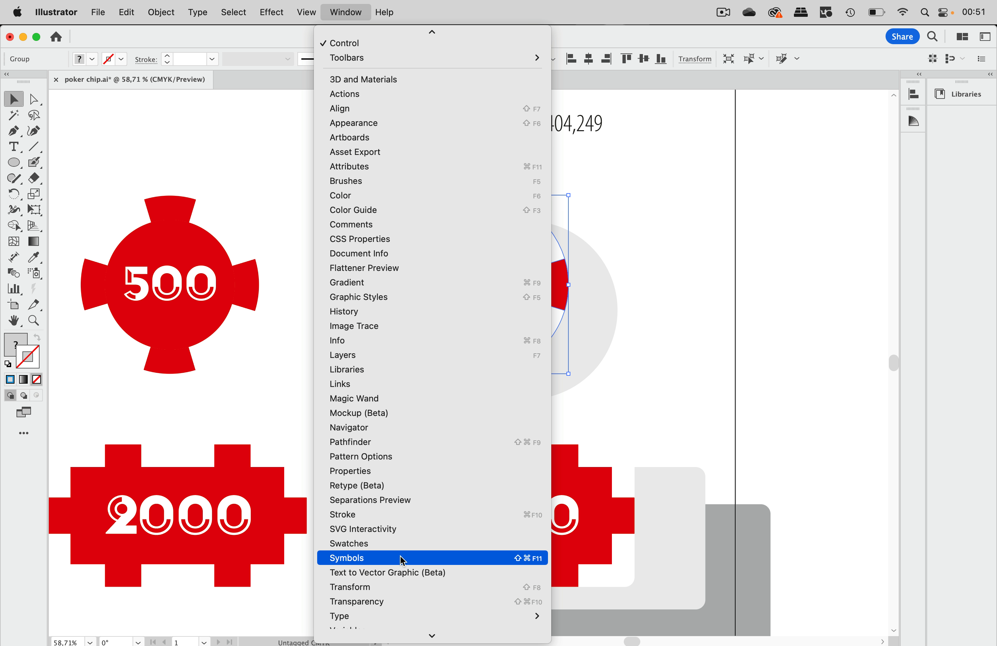
drag(553, 106, 771, 177)
drag(509, 269, 659, 284)
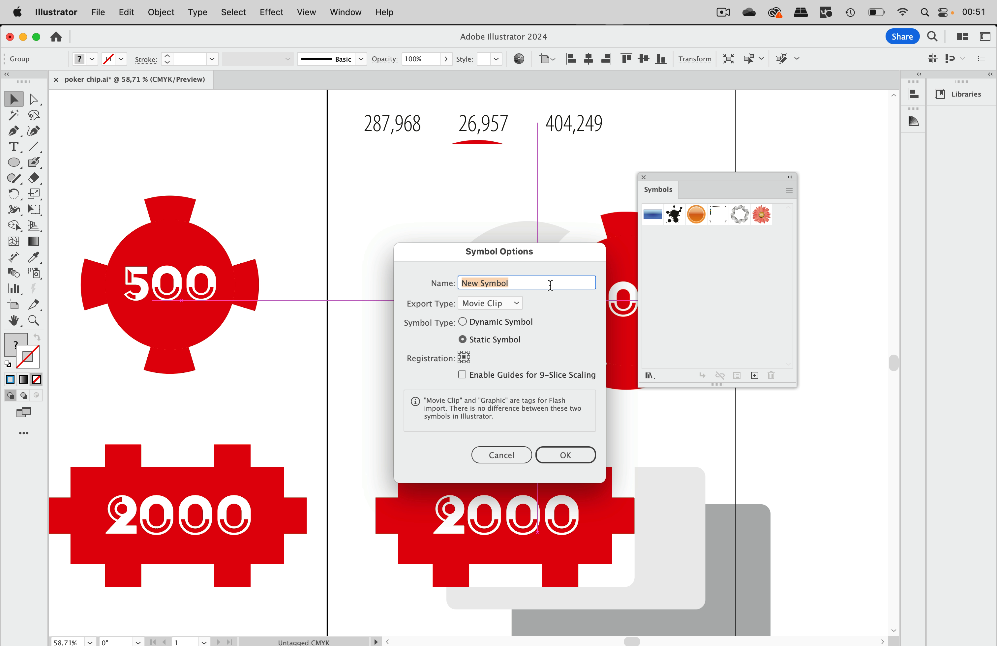
text(poker round)
key(Return)
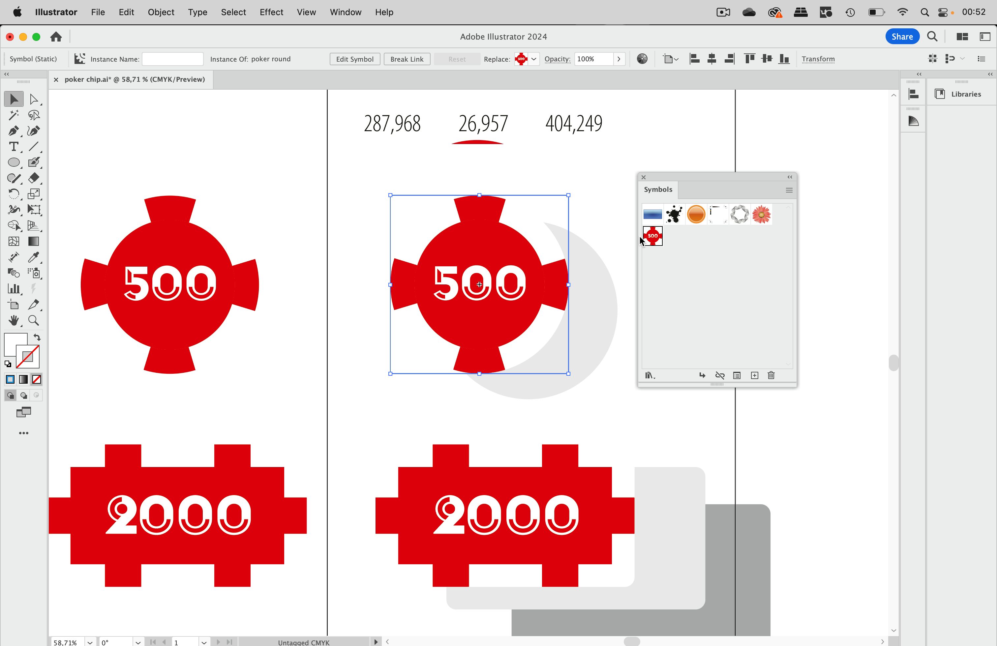
Step: Cancel the duplicate symbol and drag the poker round instance to the canvas's right edge
click(607, 181)
click(537, 260)
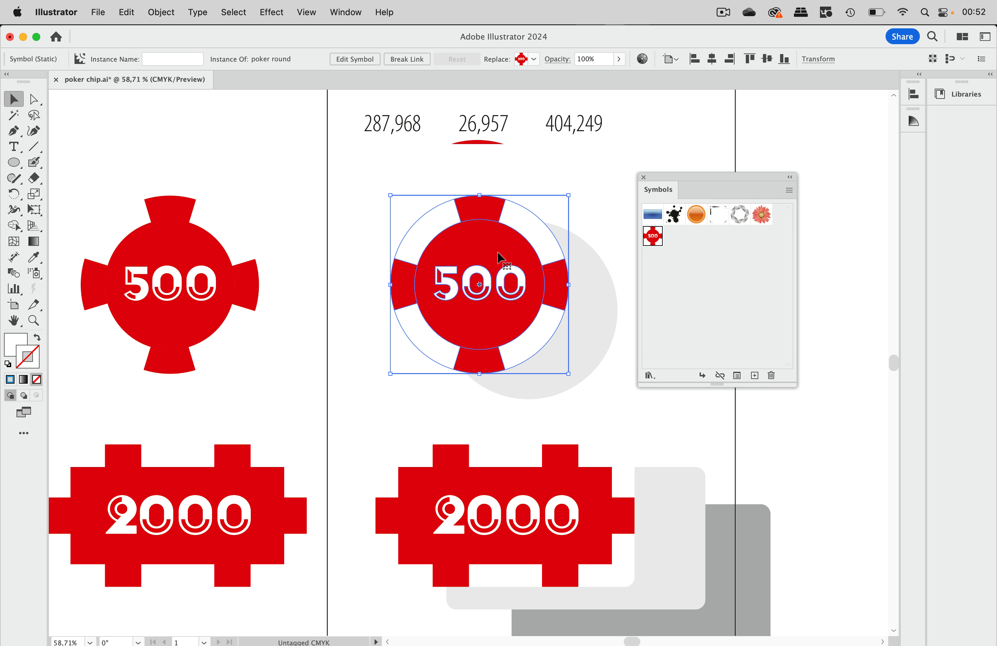
drag(432, 258, 728, 355)
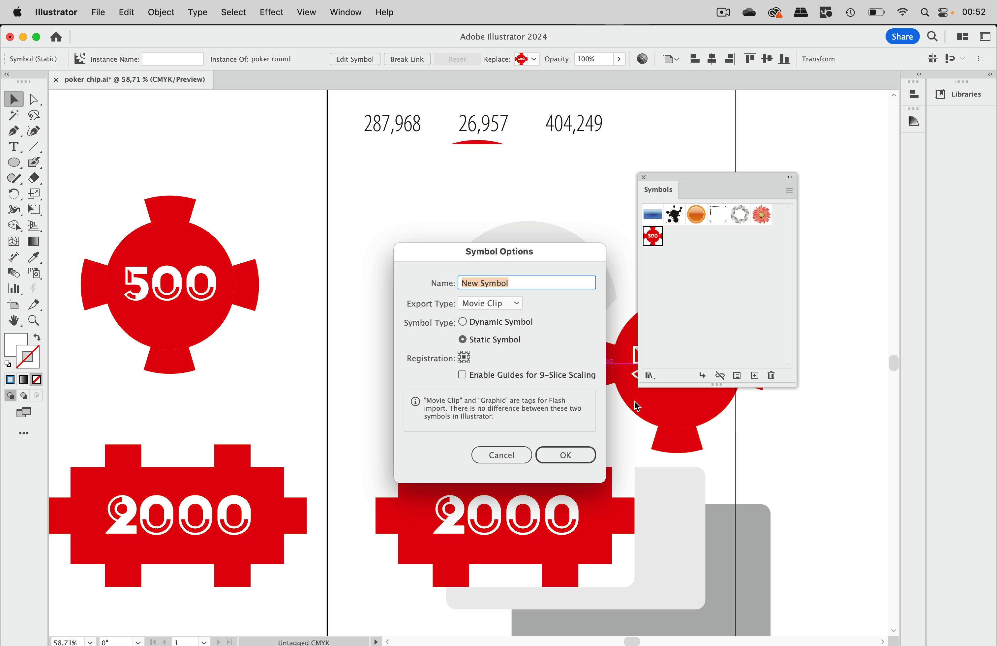
click(491, 458)
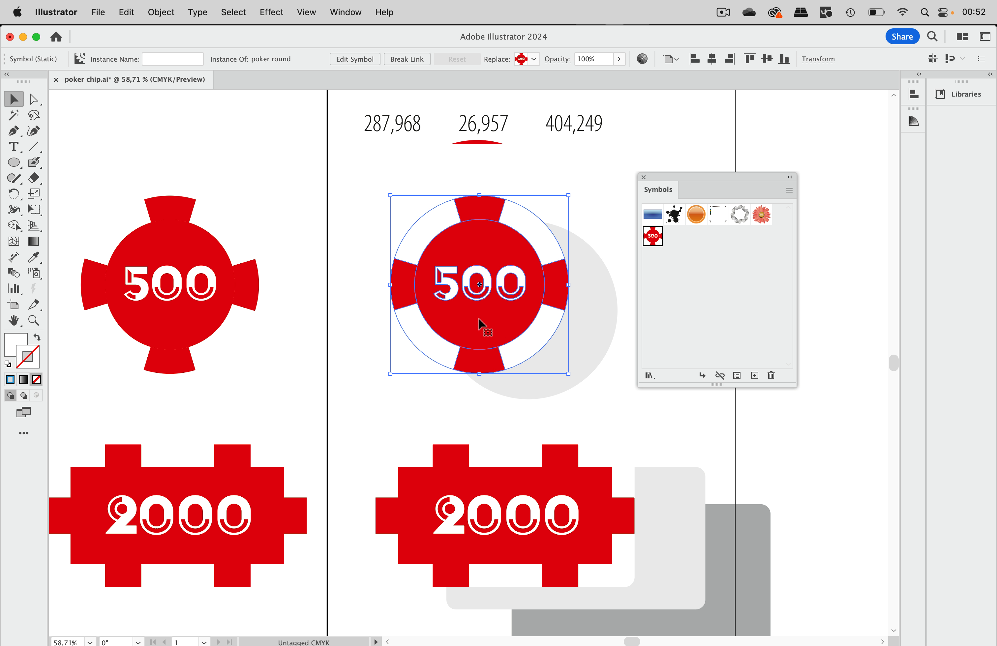
drag(470, 323, 840, 459)
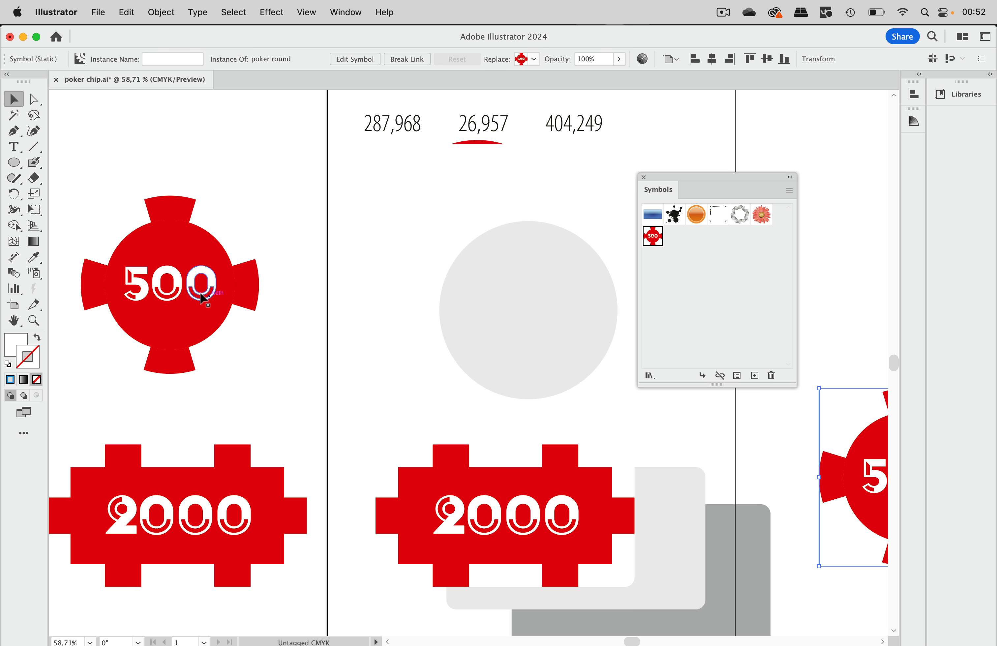
Step: Nudge the light grey circle slightly up and left on the artboard
scroll(197, 294, left, 3)
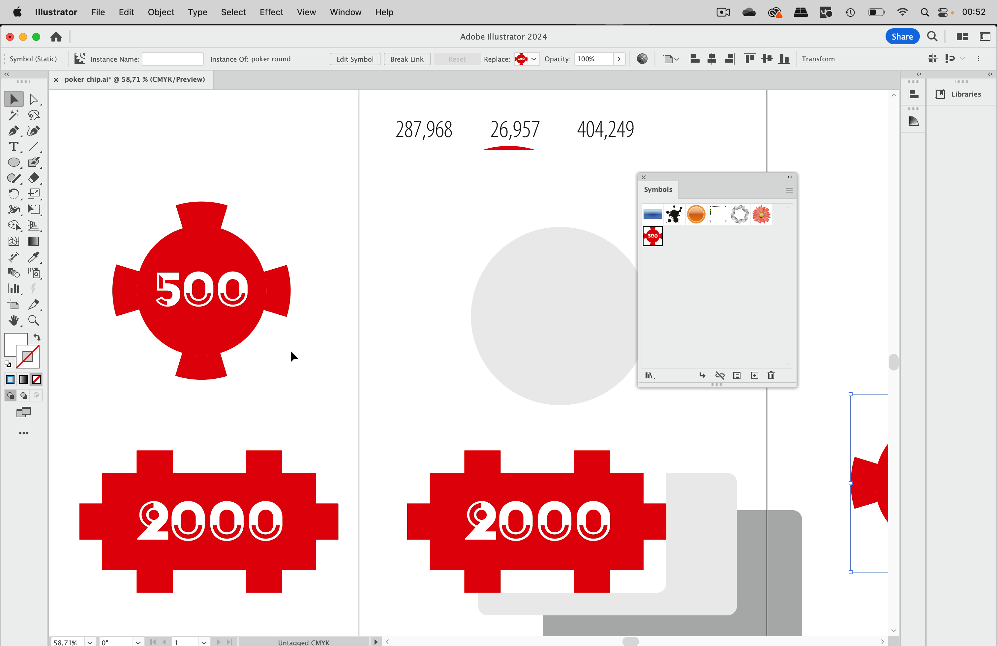
scroll(388, 263, right, 3)
scroll(388, 264, down, 1)
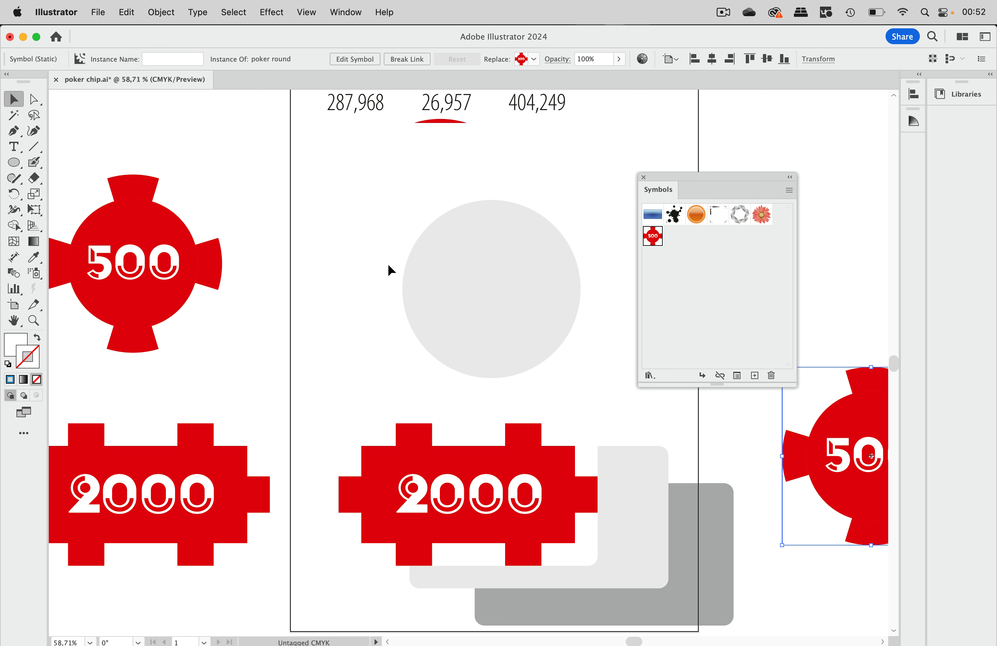
drag(496, 271, 468, 243)
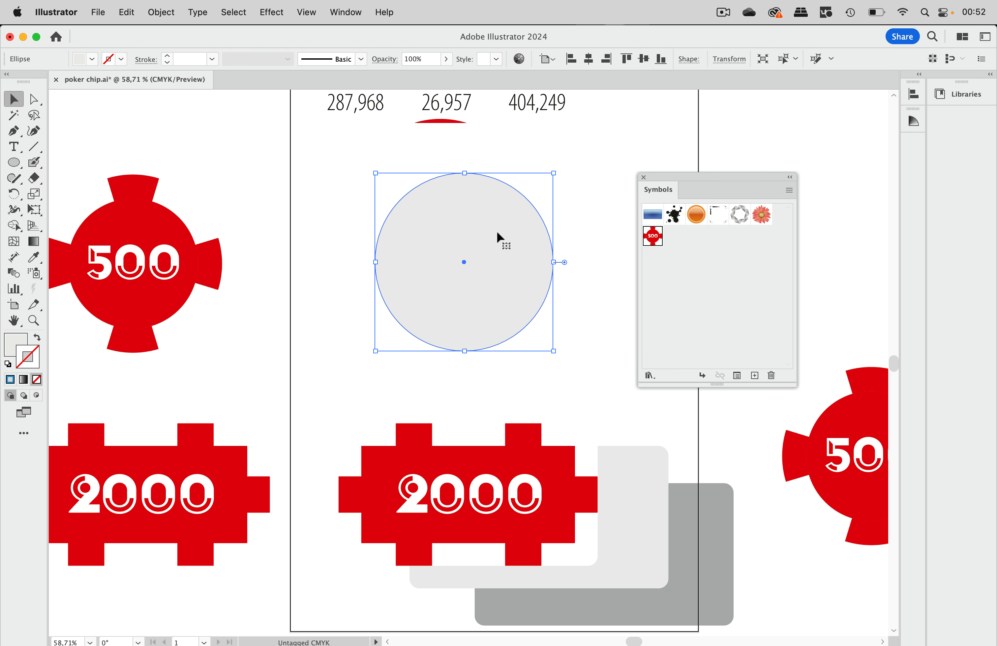
scroll(496, 230, up, 2)
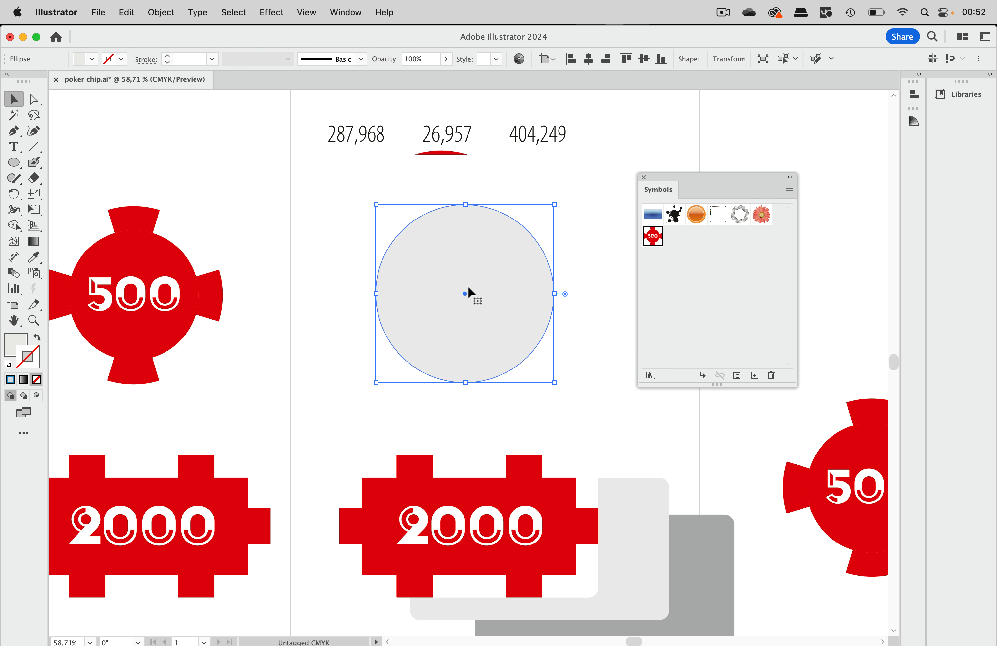
Step: Open Document Info beside the circle and switch it to the Objects statistics report
click(349, 15)
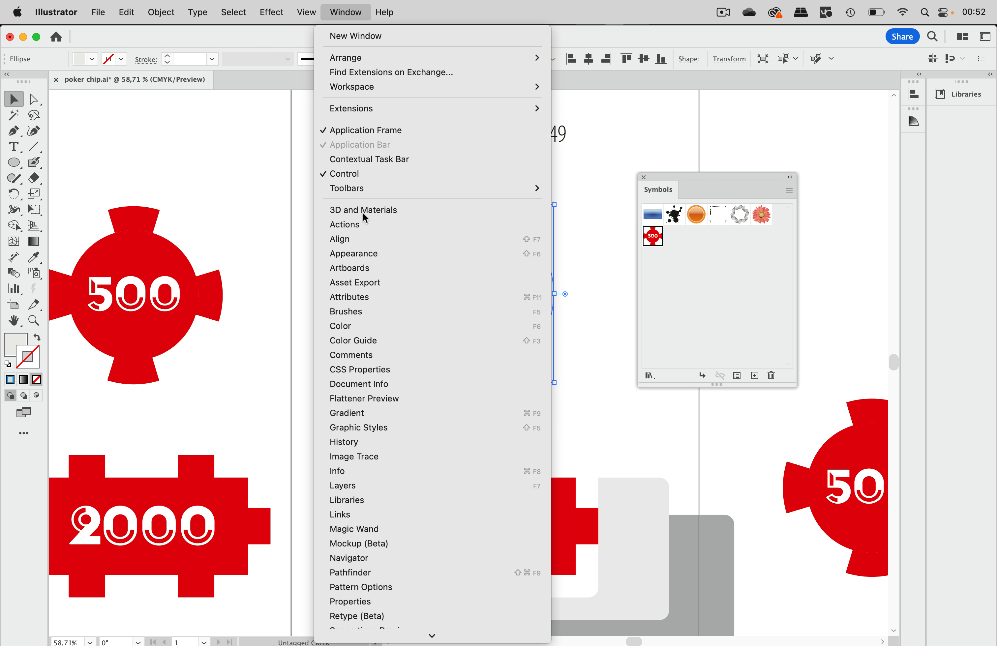
click(388, 384)
drag(714, 381, 275, 213)
click(369, 226)
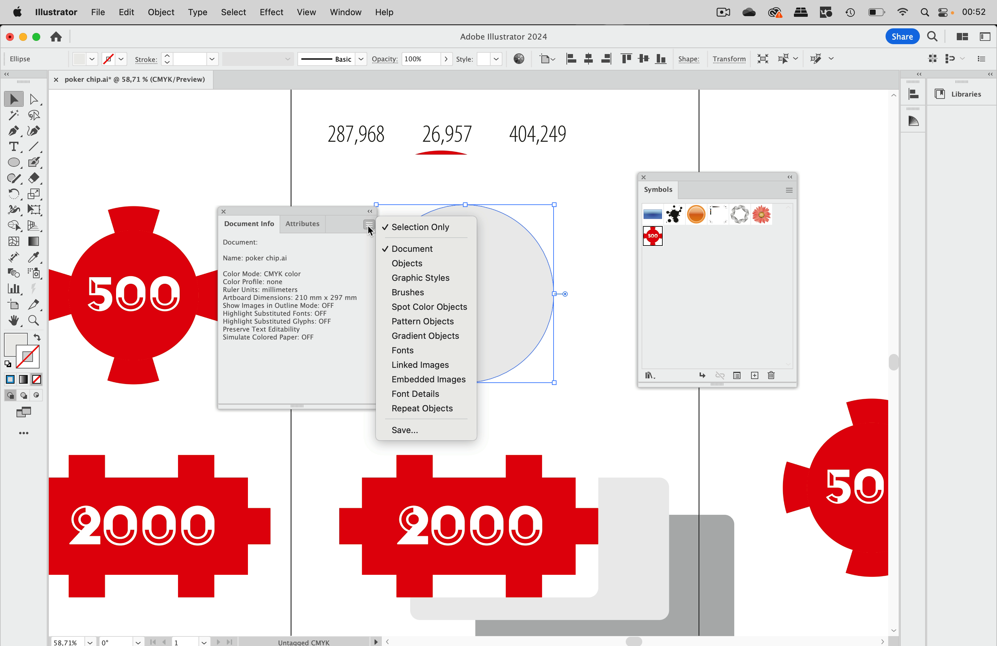
click(413, 263)
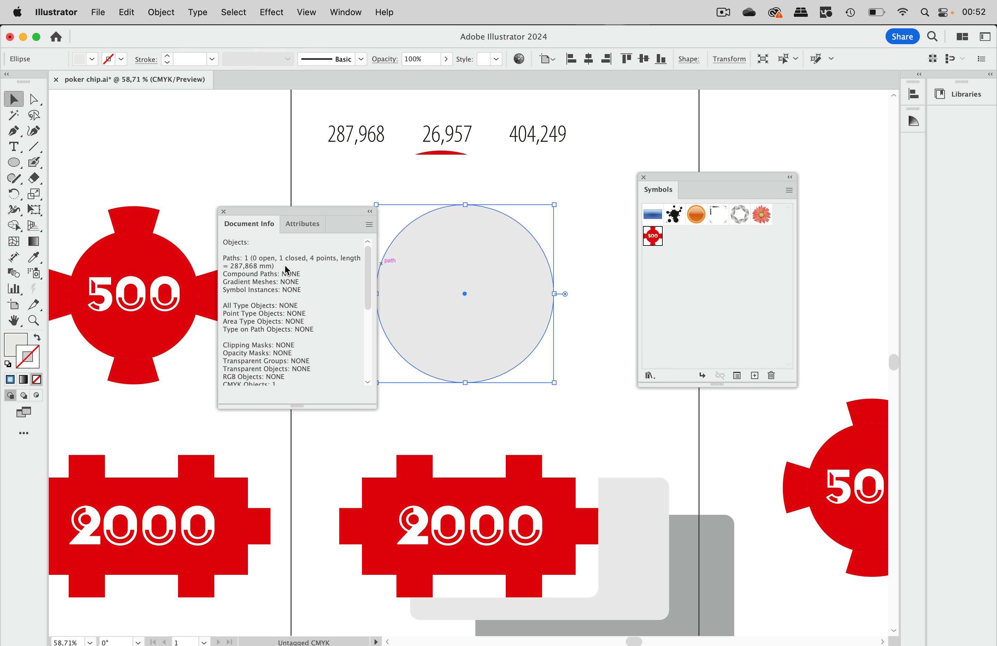
click(371, 138)
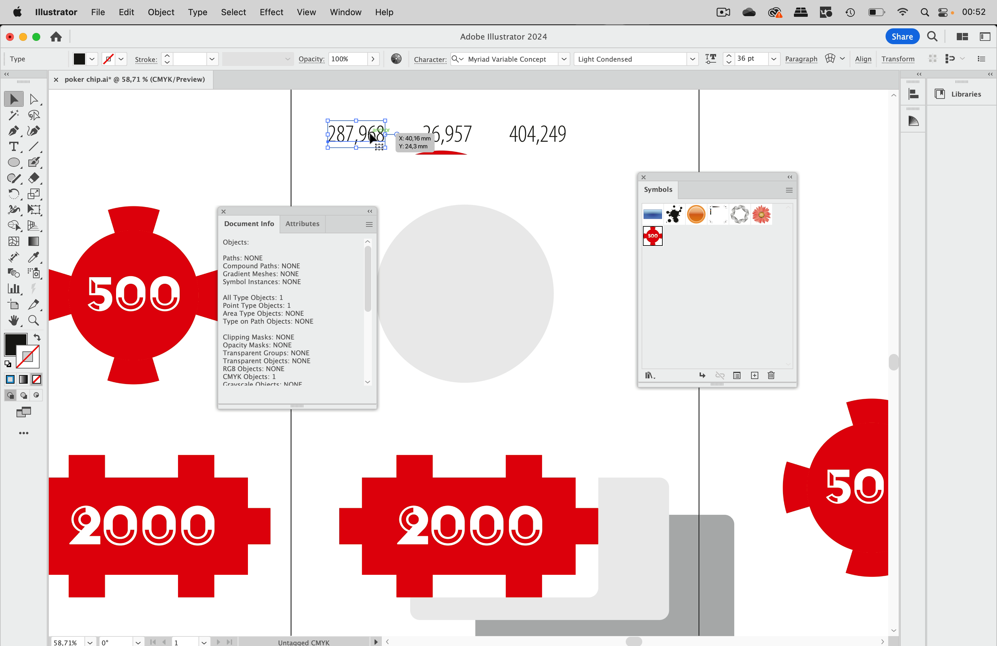
Step: Correct the number 287,968 above the circle to 287,868, then reselect the grey circle
double_click(372, 138)
key(Escape)
click(423, 268)
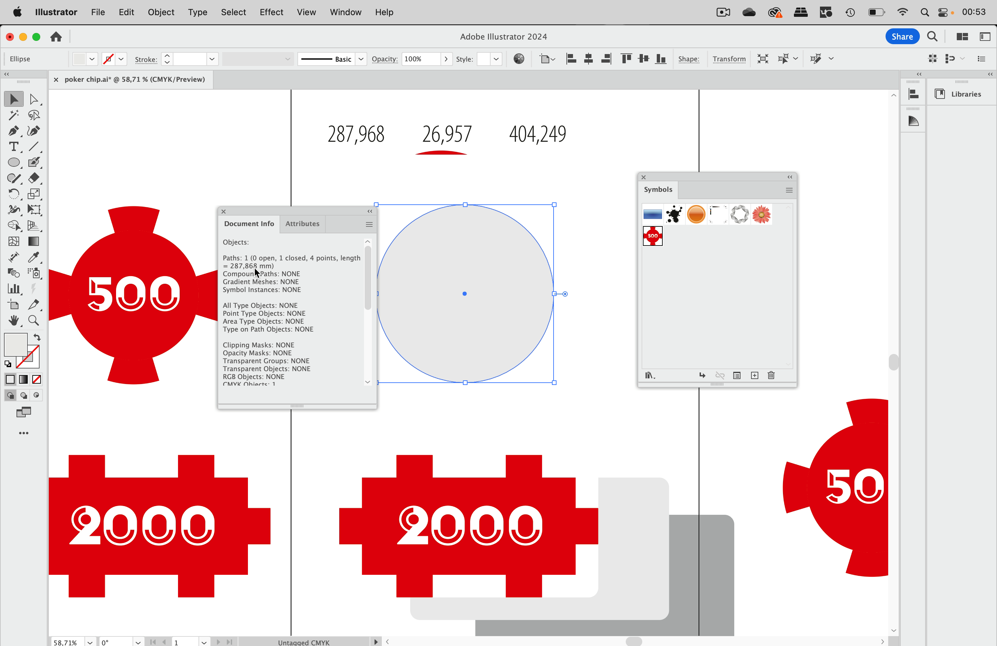
double_click(364, 133)
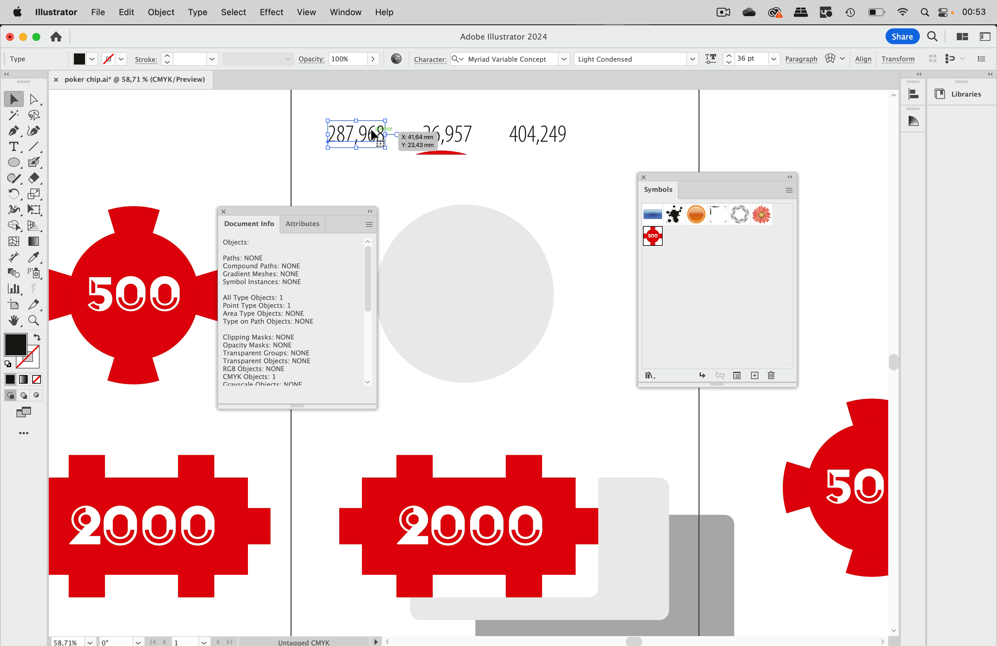
drag(368, 131, 363, 129)
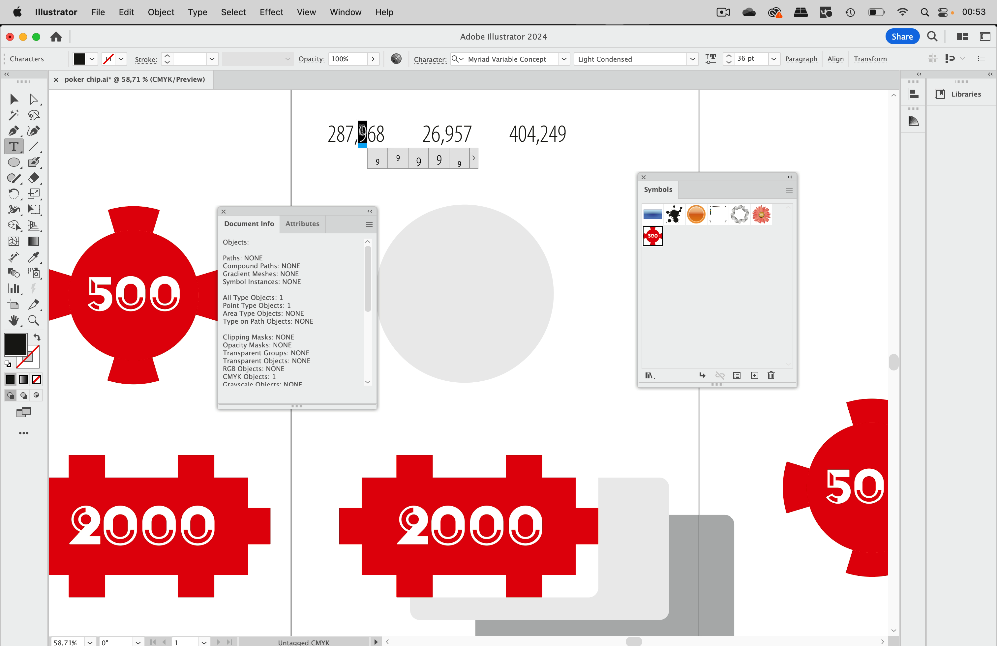
text(8)
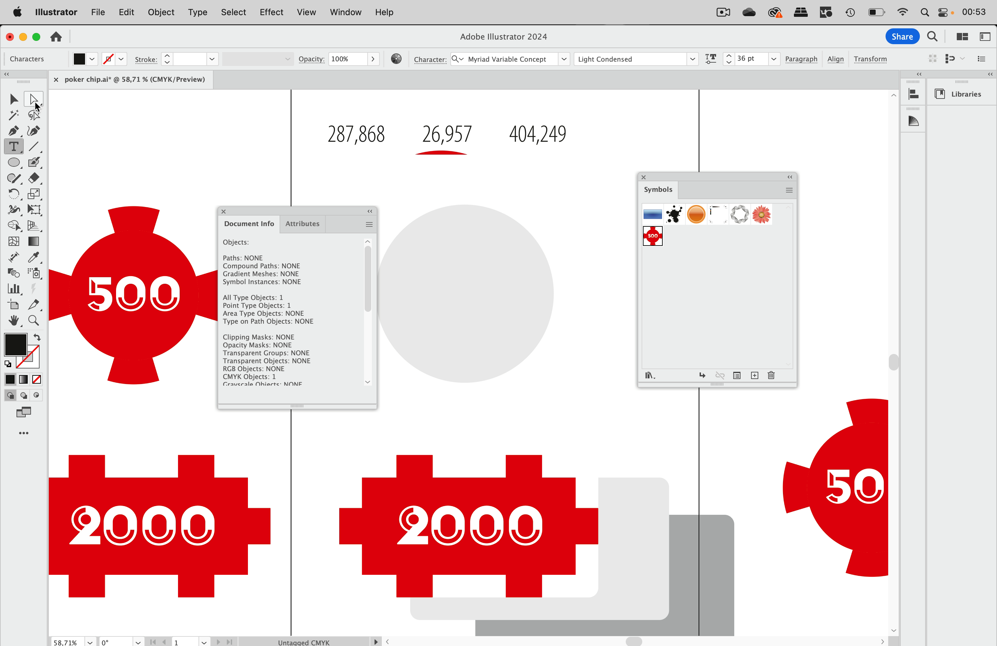
click(12, 98)
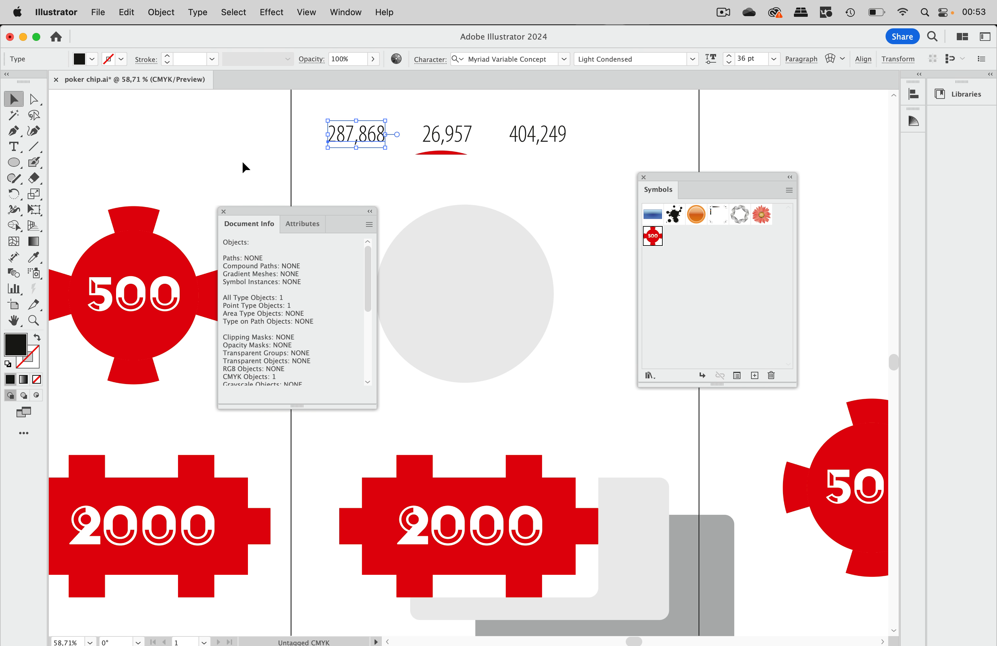
click(272, 177)
click(463, 250)
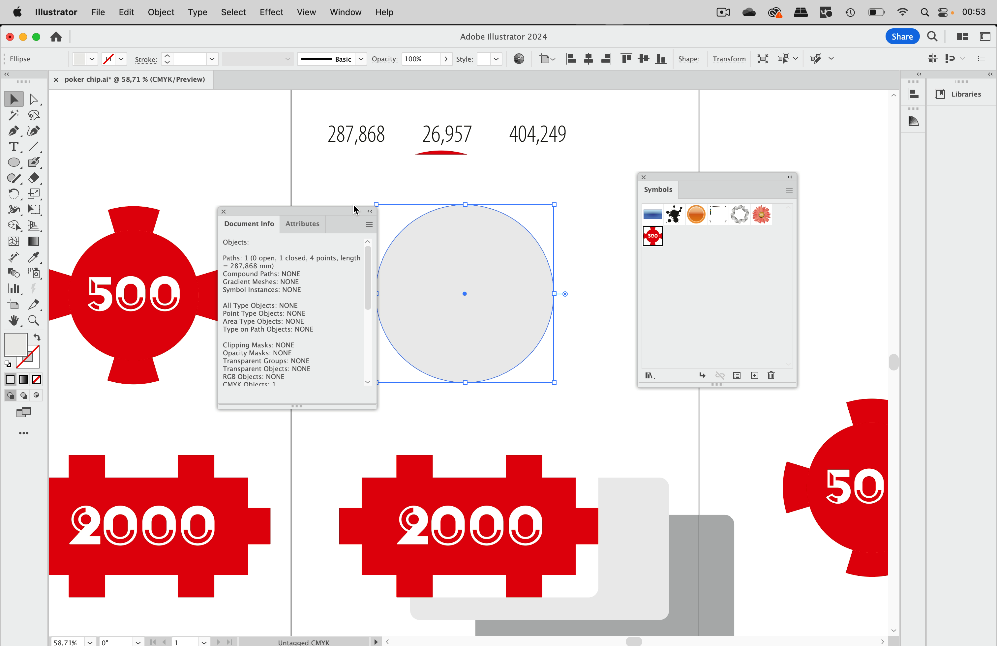
Step: Close Document Info and change the circle's fill from light grey to white
click(223, 211)
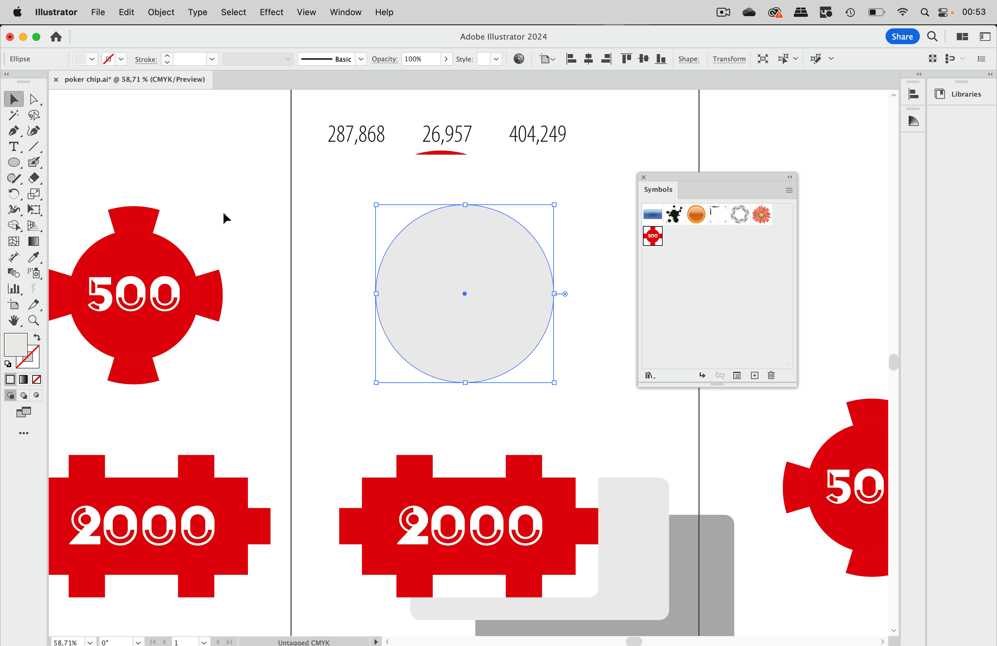
click(90, 59)
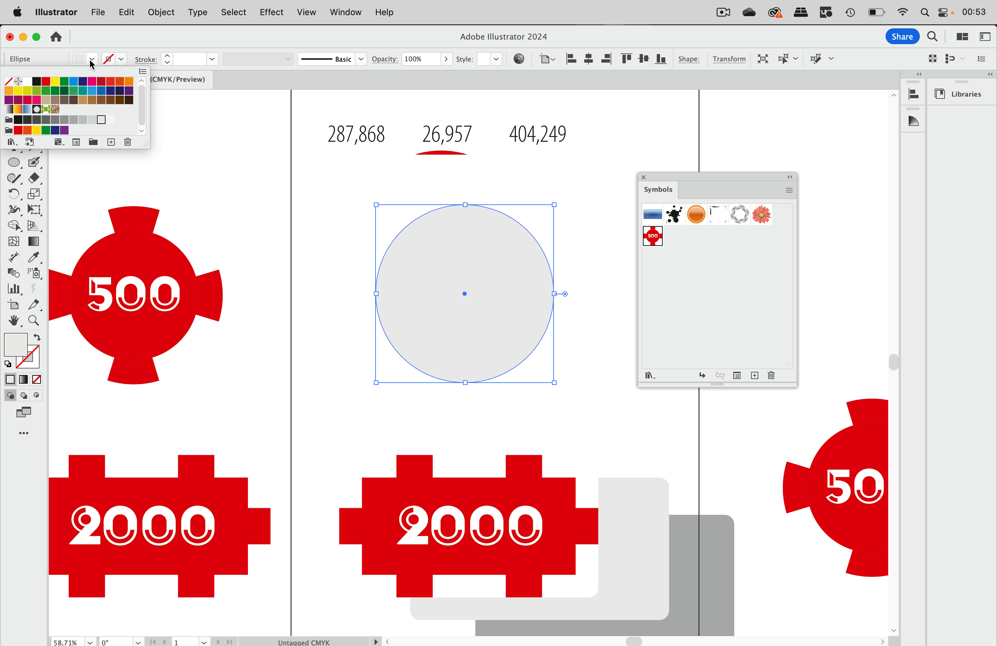
click(28, 81)
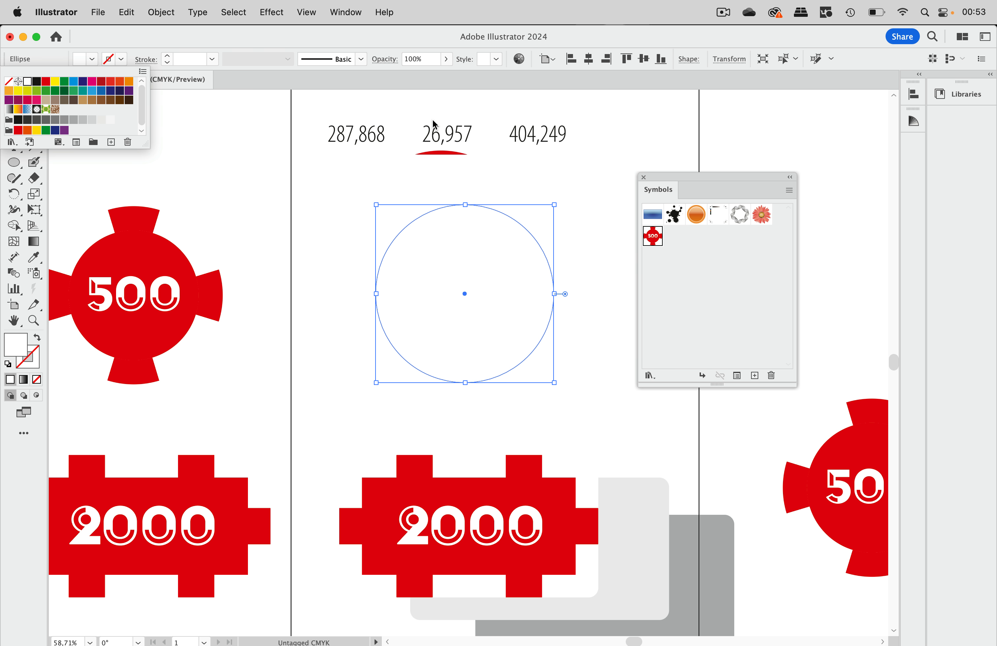
click(321, 7)
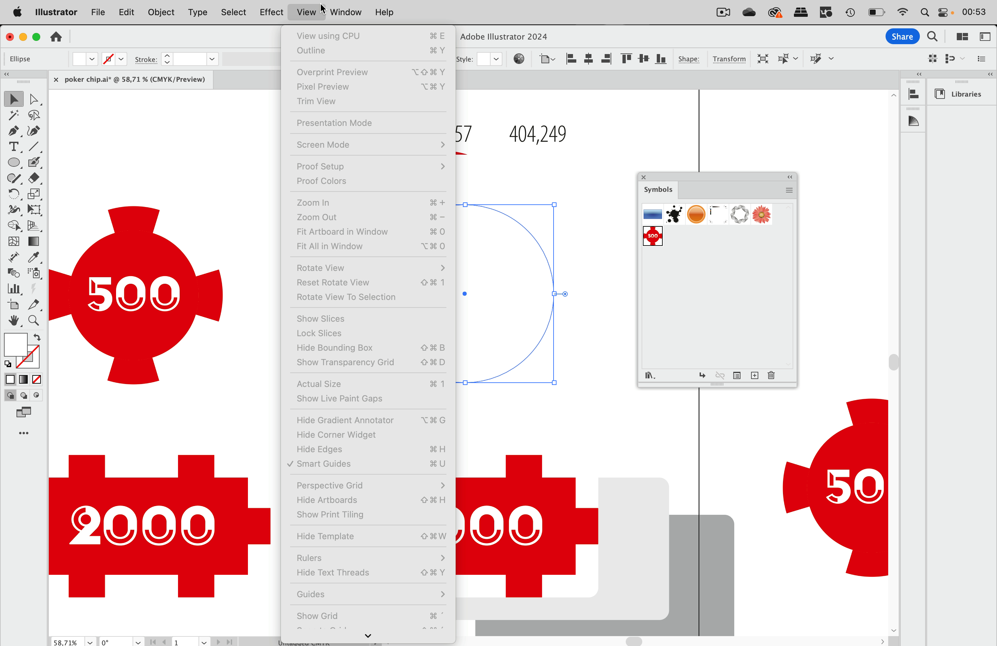
Step: Apply Effect > 3D and Materials > 3D (Classic) > Extrude & Bevel (Classic) to the white circle
click(322, 8)
click(318, 10)
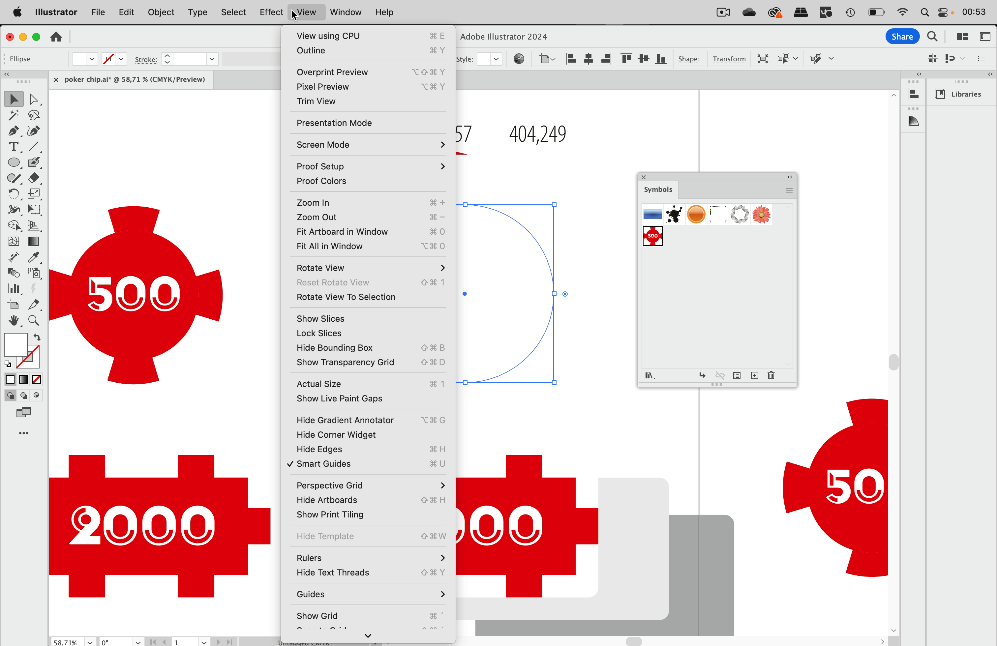
mouse_move(273, 15)
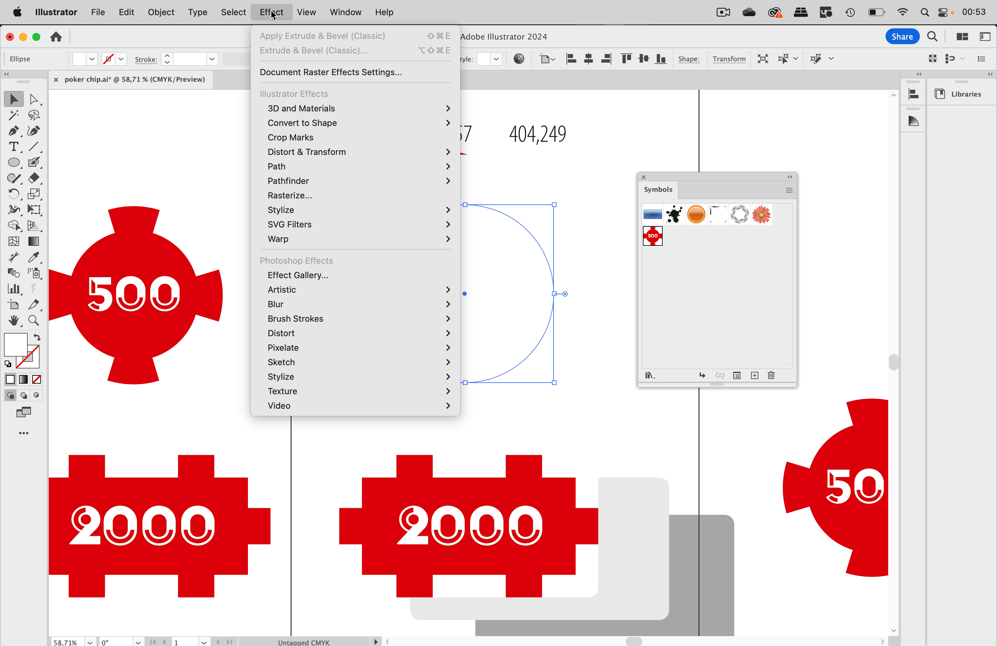
mouse_move(287, 109)
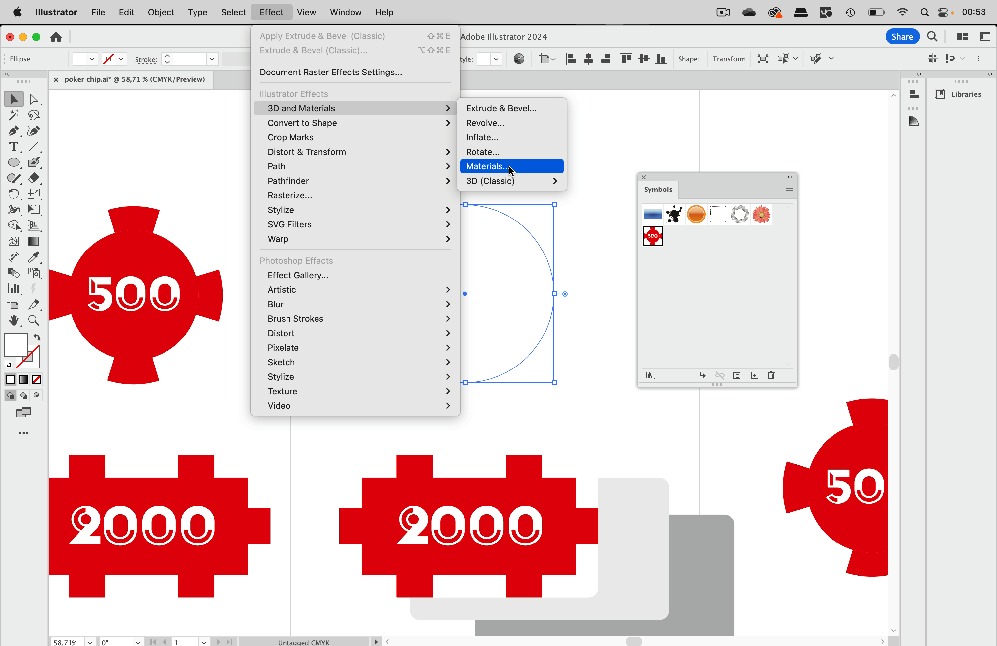
mouse_move(511, 186)
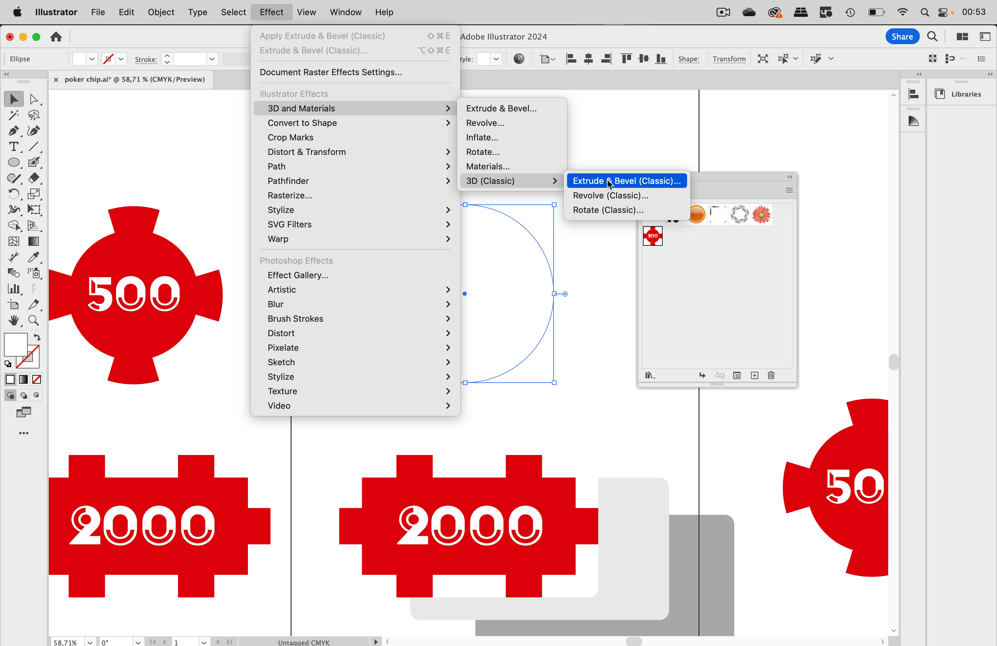
click(626, 182)
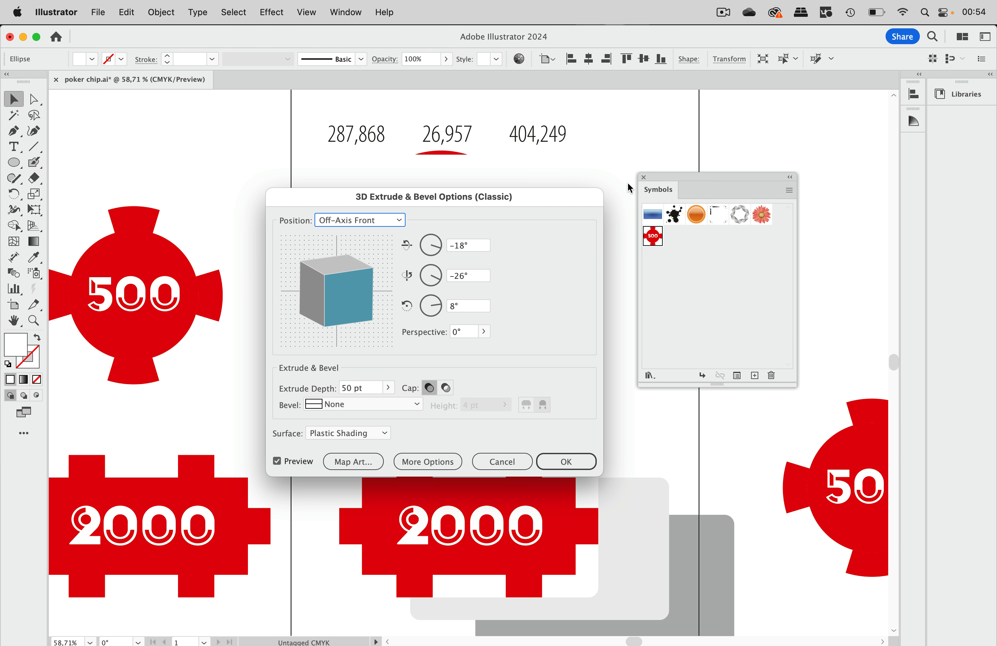
Step: Set the Extrude Depth to 24 pt and bring up the Map Art dialog
drag(507, 194, 828, 125)
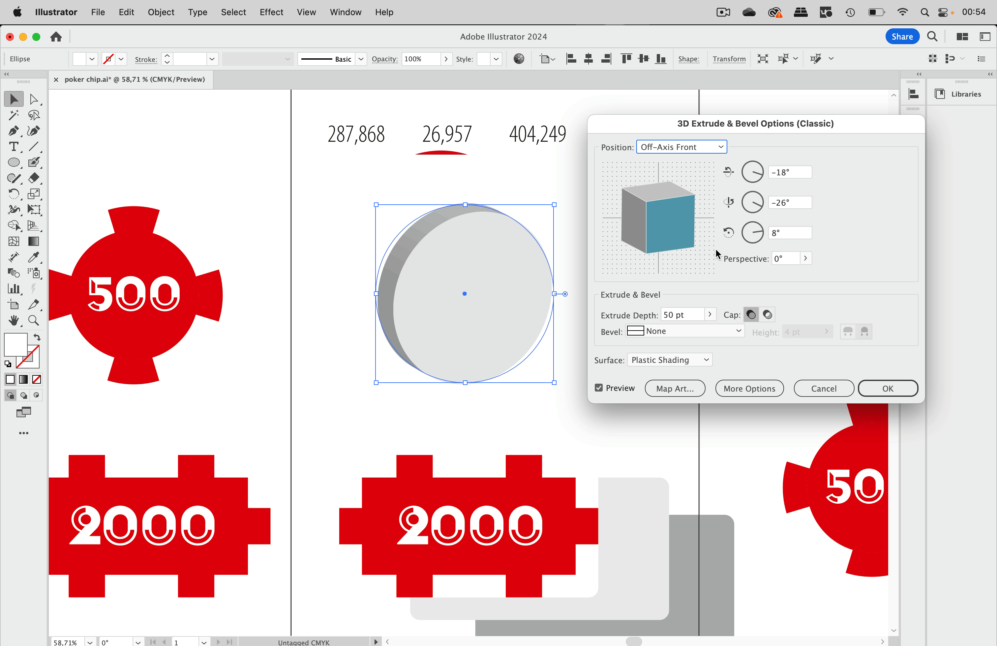
click(692, 315)
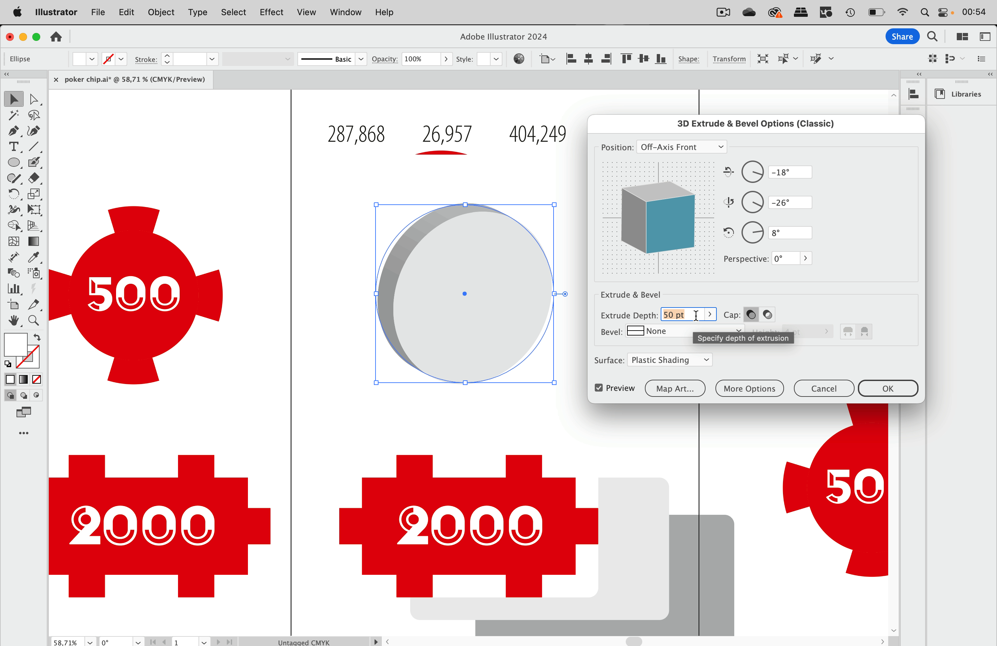
click(713, 320)
drag(666, 332, 663, 334)
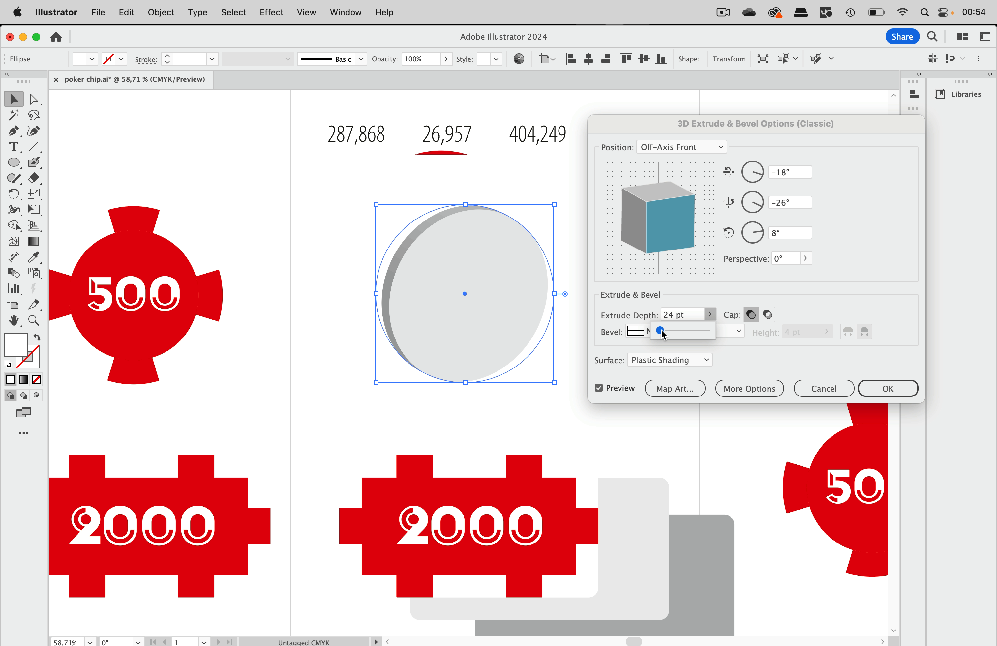
click(694, 318)
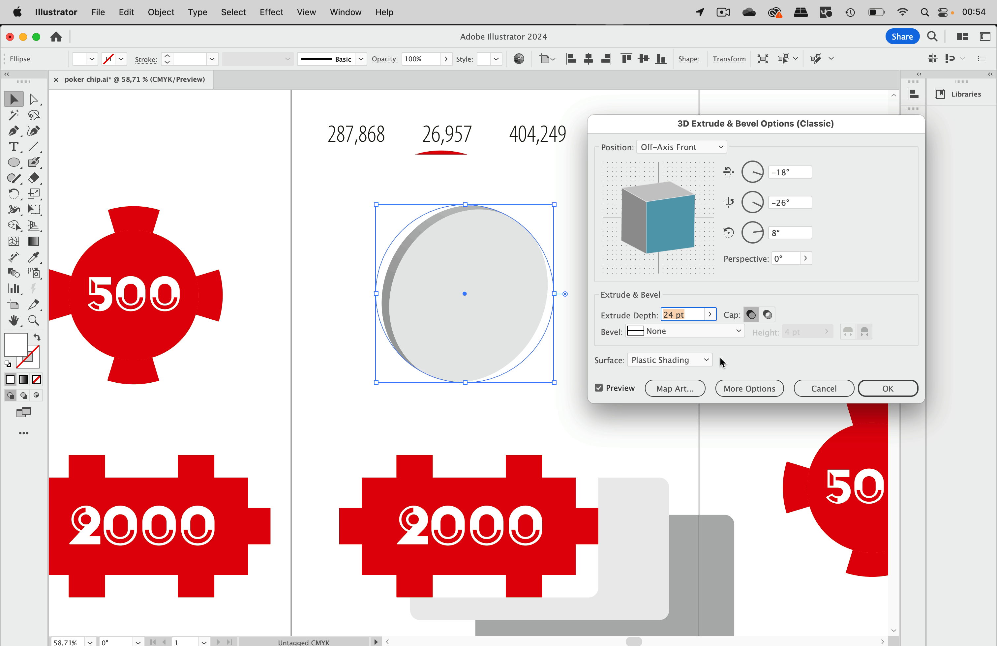
click(685, 394)
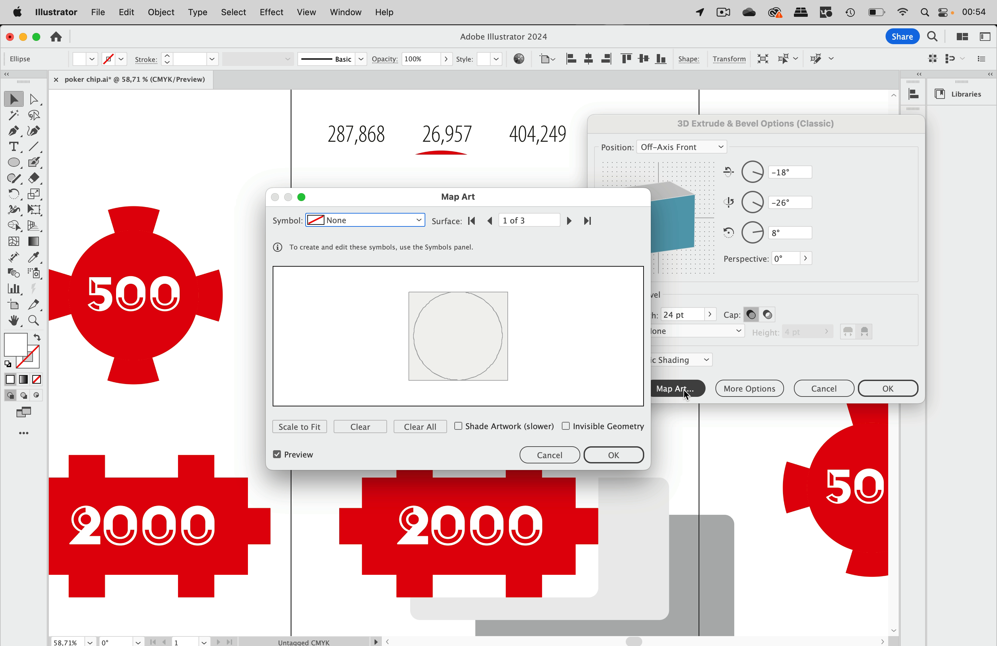
Step: Map the poker round symbol onto the disc's front face in Map Art and confirm
click(418, 220)
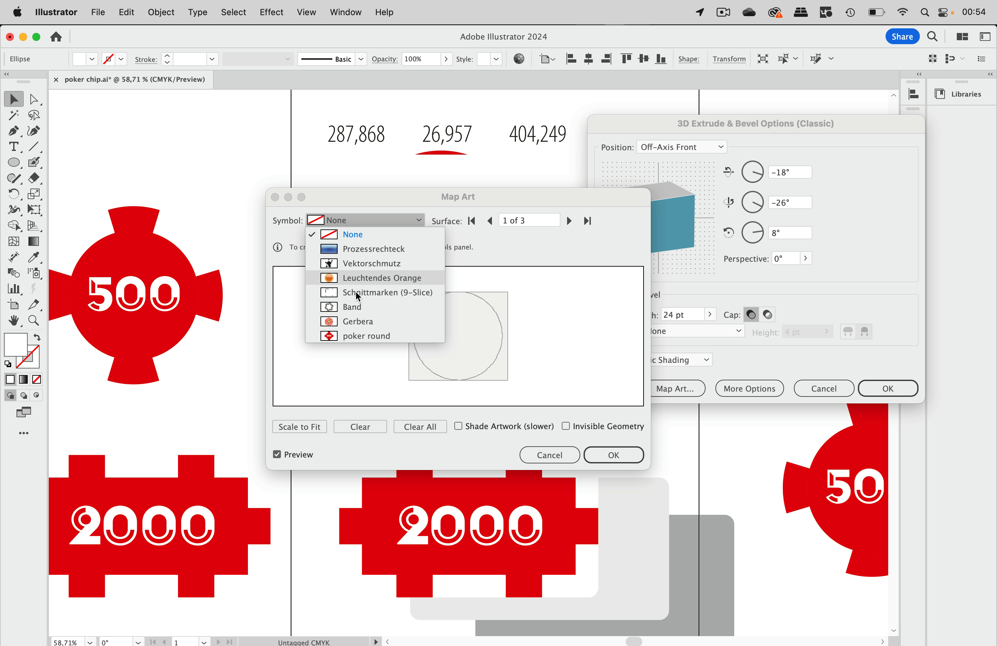
click(383, 221)
drag(387, 201, 706, 218)
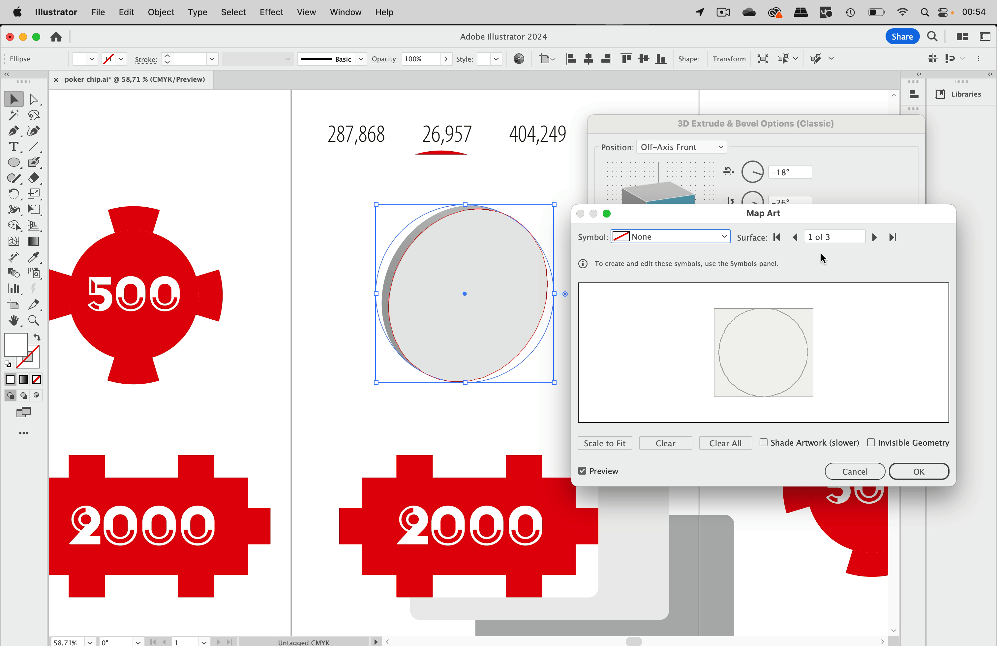
click(874, 239)
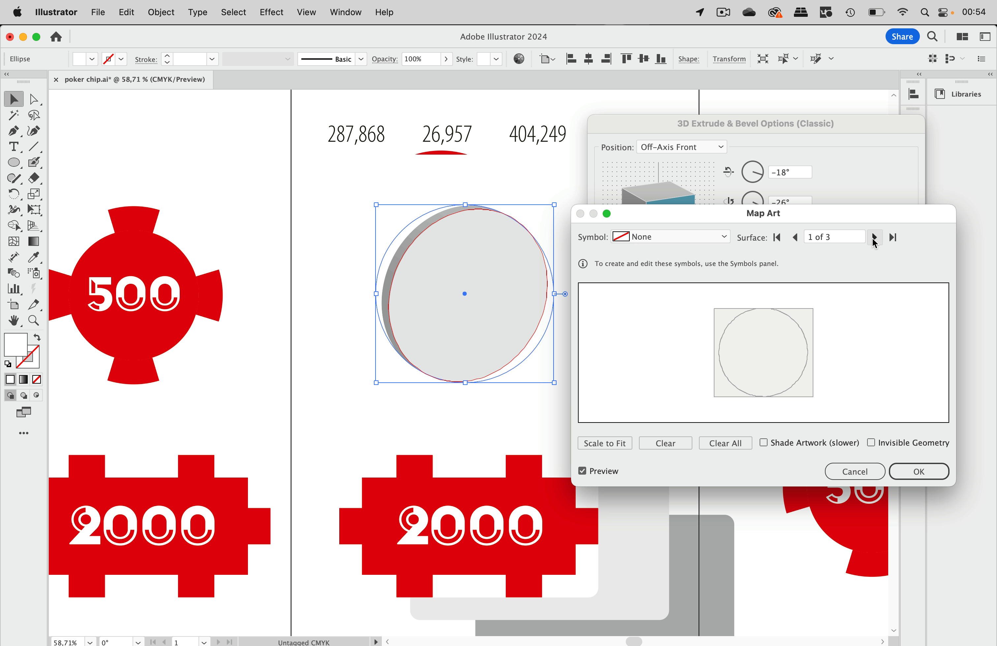
click(874, 238)
click(874, 238)
click(720, 234)
click(657, 355)
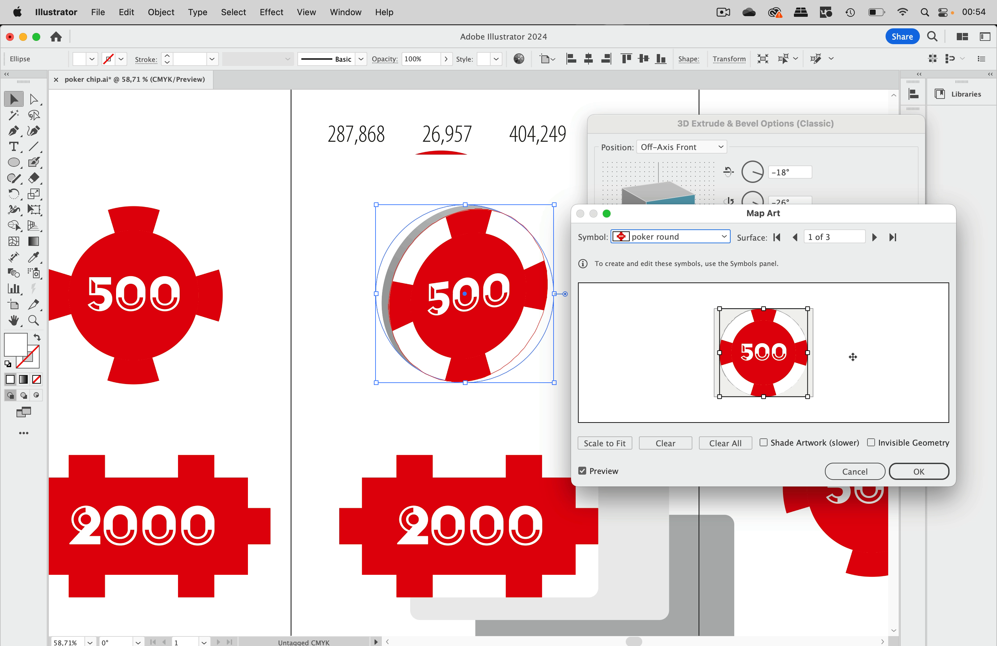
click(912, 473)
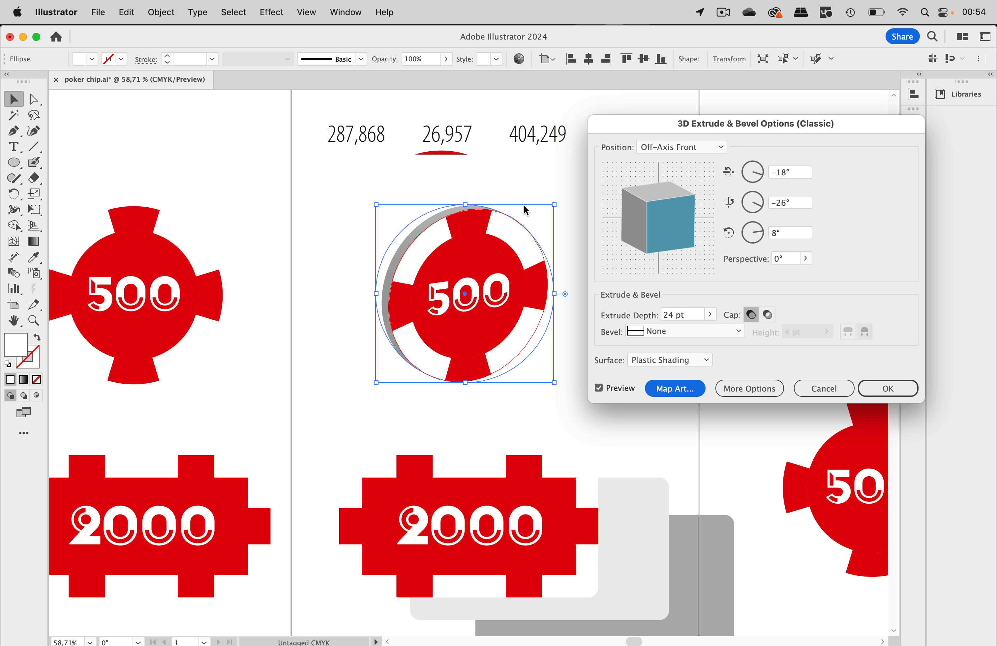
Step: Apply the 3D extrusion and move the Symbols panel off the chip
click(888, 389)
scroll(575, 310, left, 5)
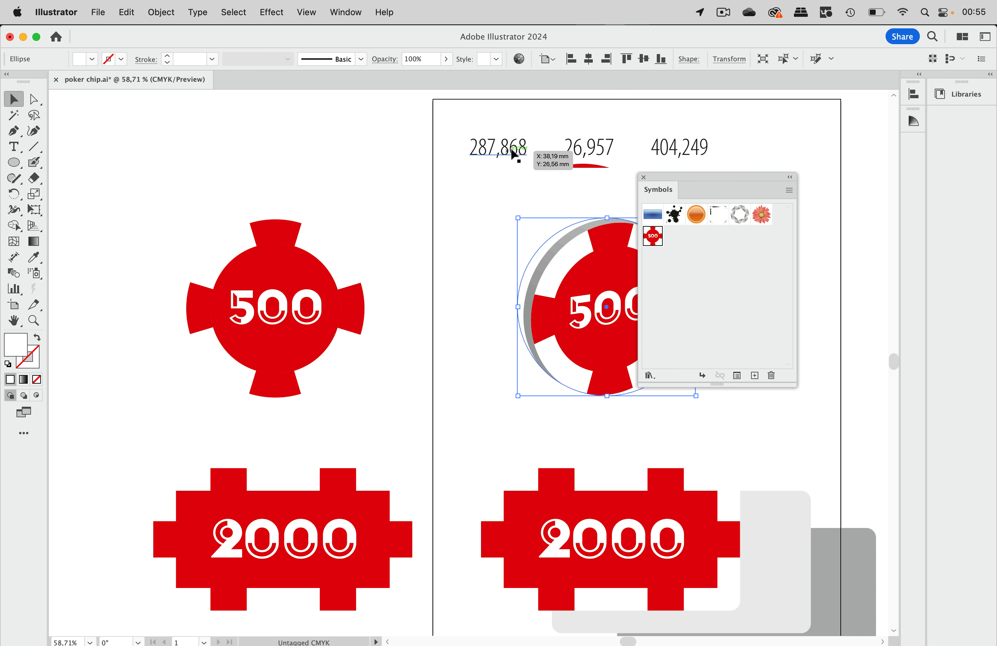
drag(671, 176, 755, 178)
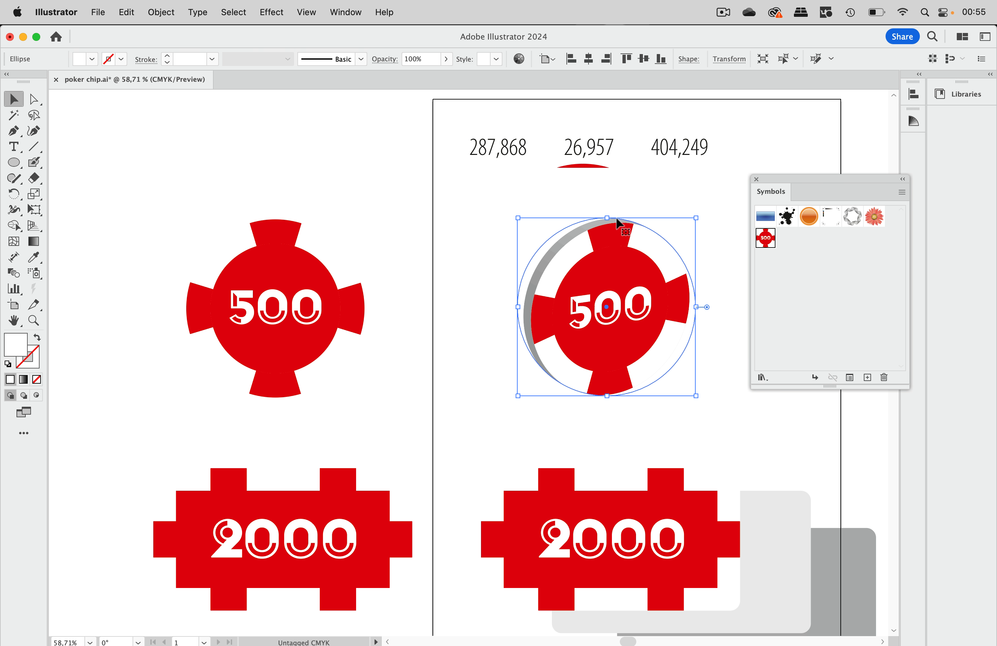
Step: Copy the left chip's top tab edge and paste it as a separate red arc
click(308, 269)
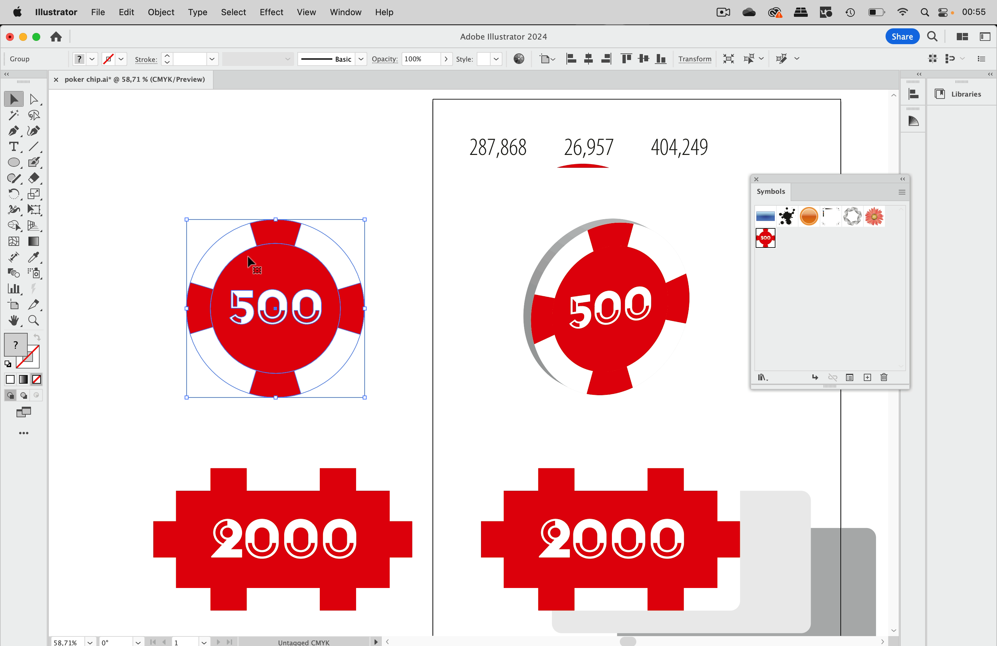
click(37, 100)
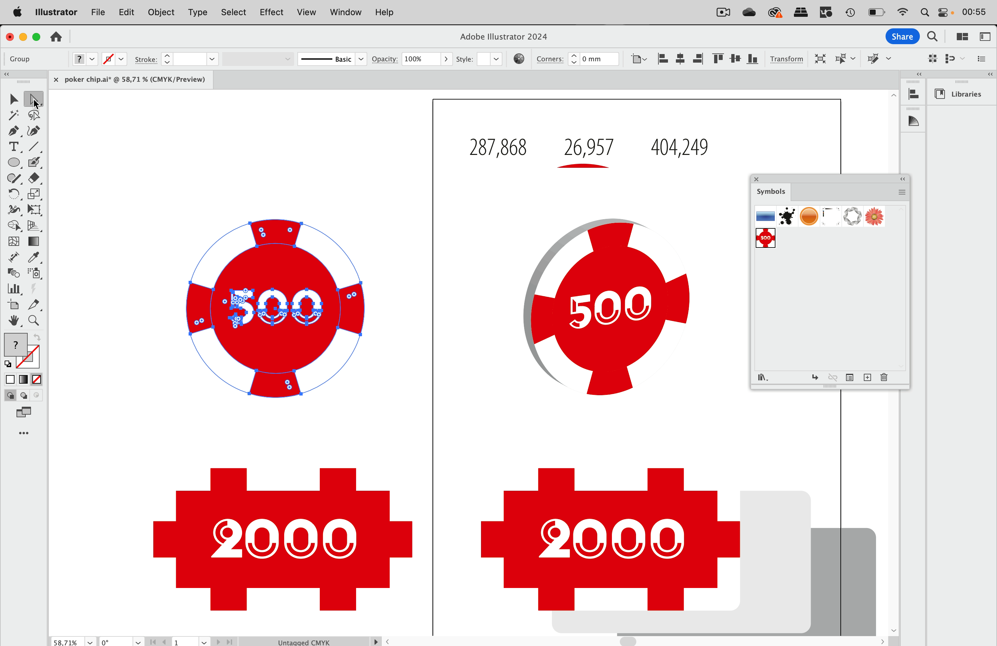
click(296, 176)
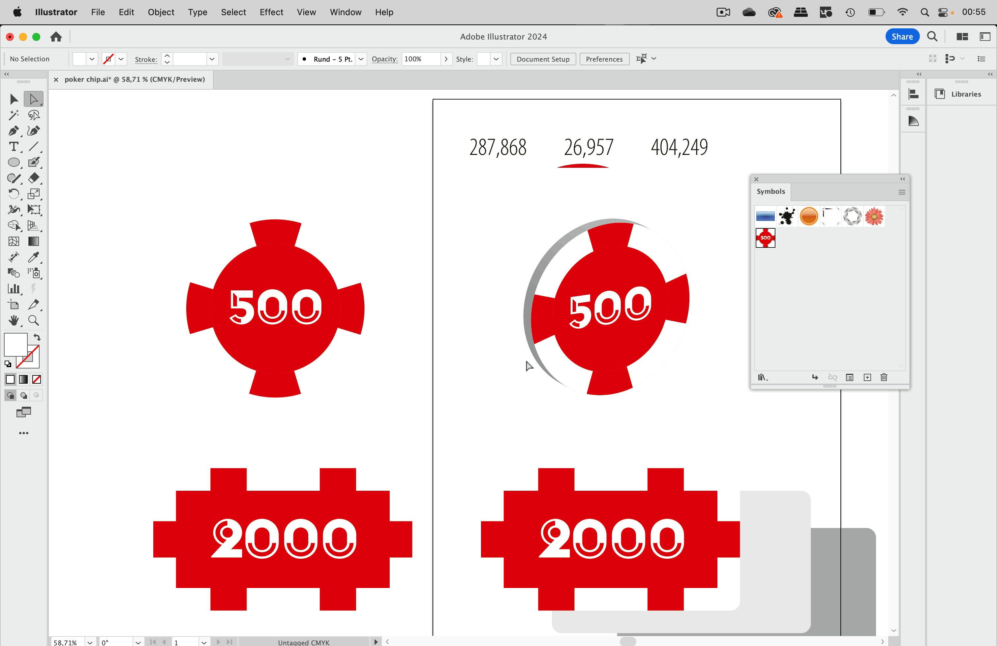
click(279, 220)
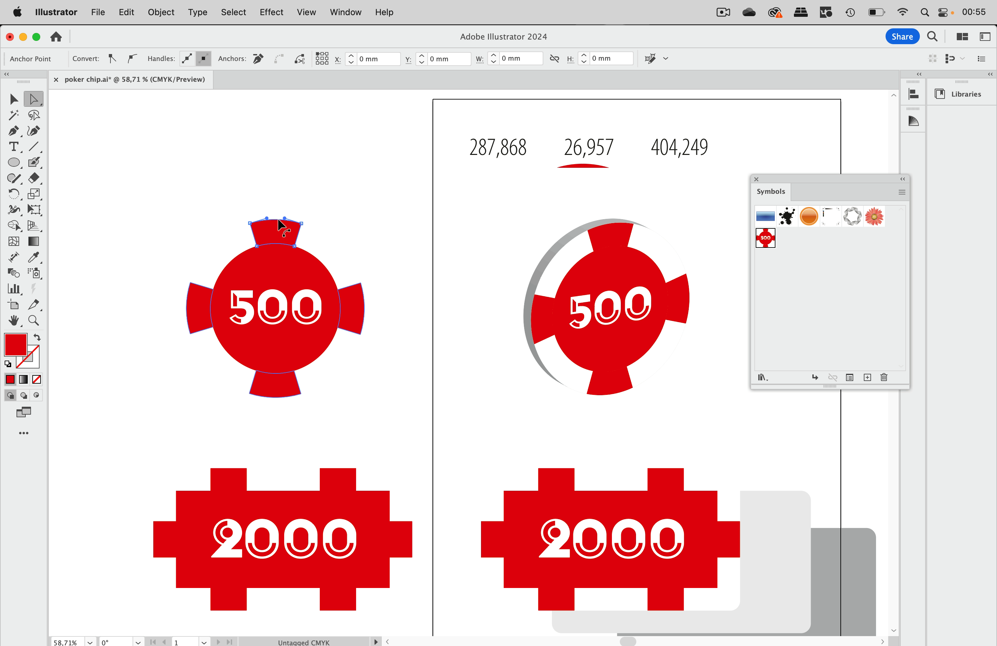
click(323, 196)
key(super+v)
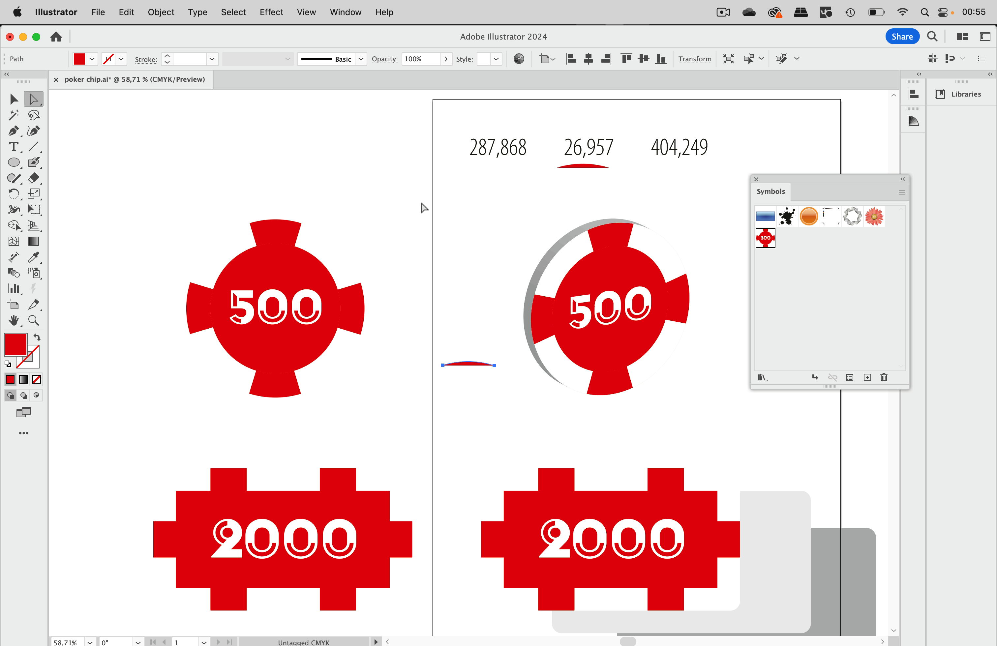
click(356, 11)
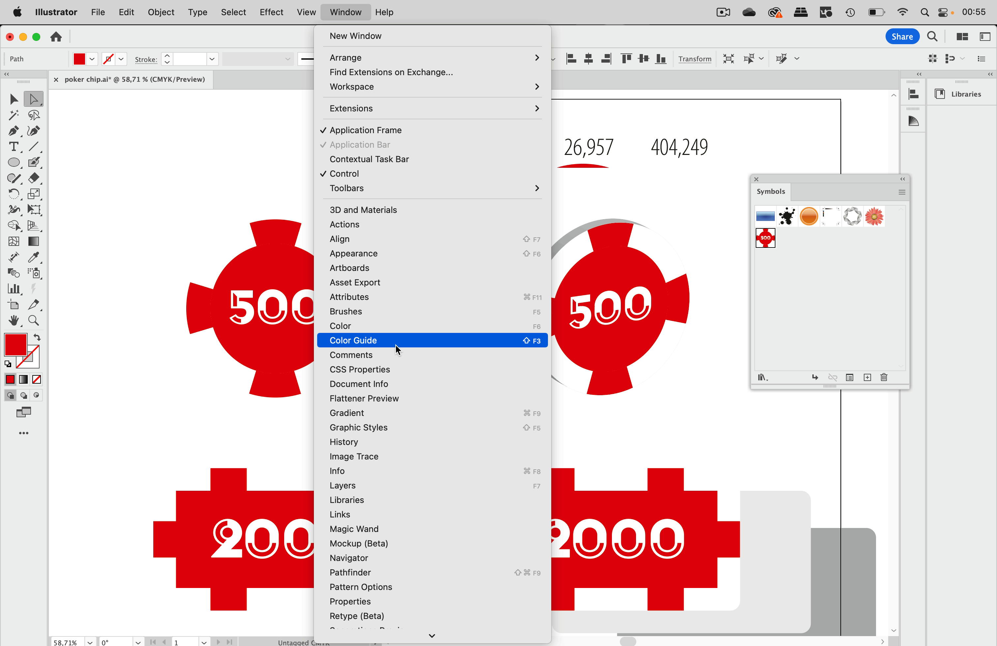
click(392, 383)
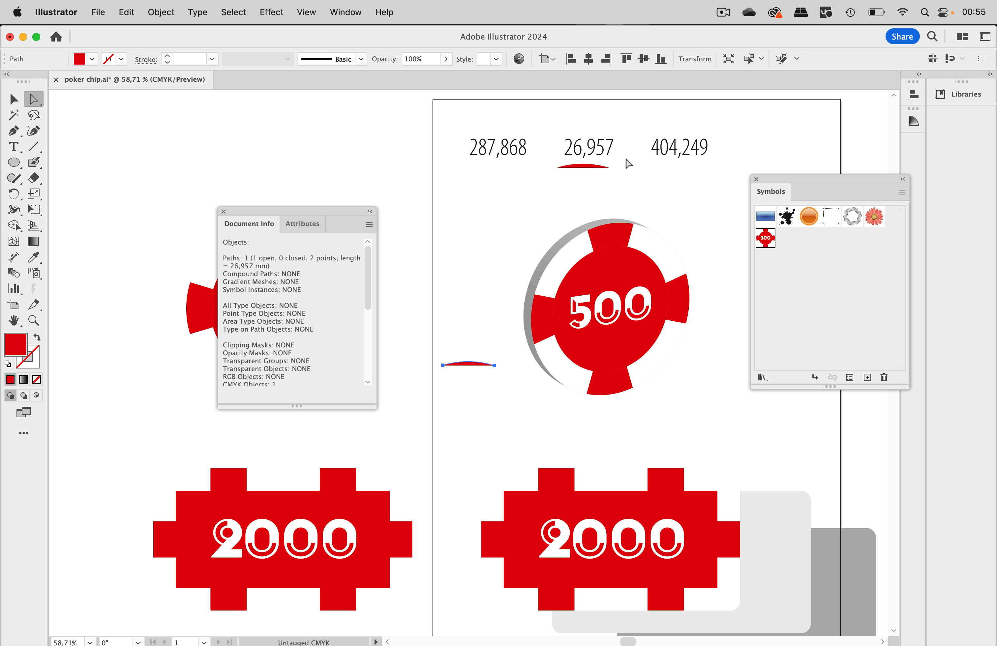
click(223, 211)
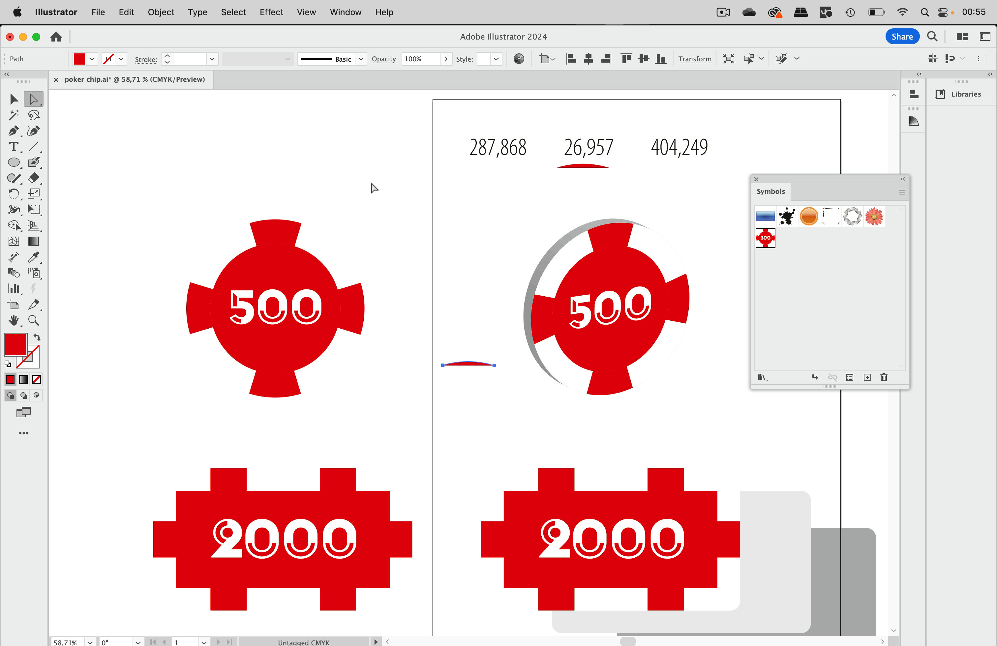
click(374, 188)
scroll(492, 227, right, 6)
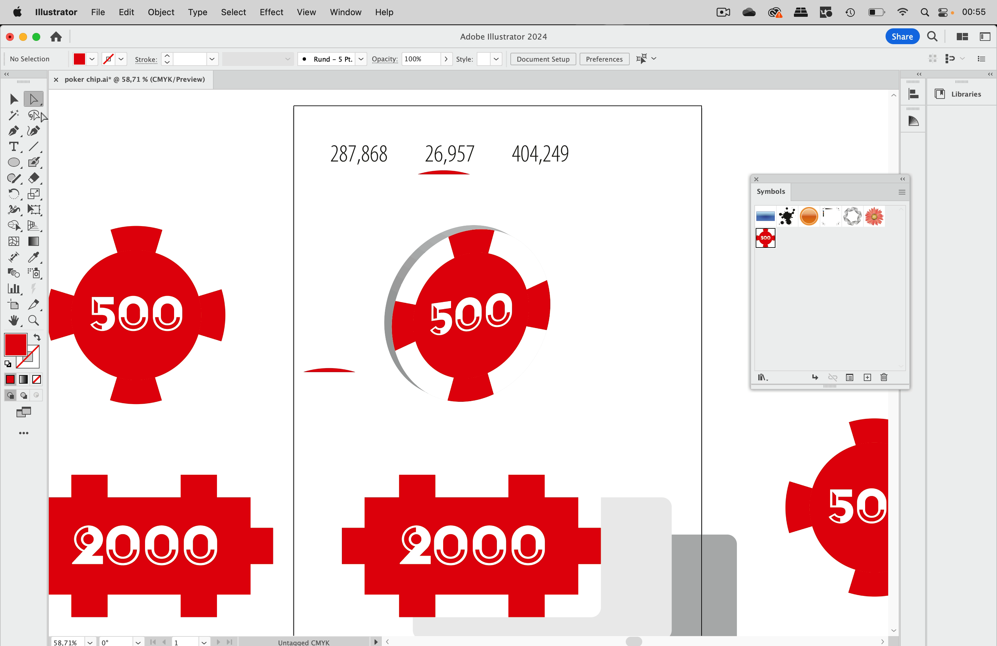
Step: Delete the small red arc
click(14, 99)
click(339, 378)
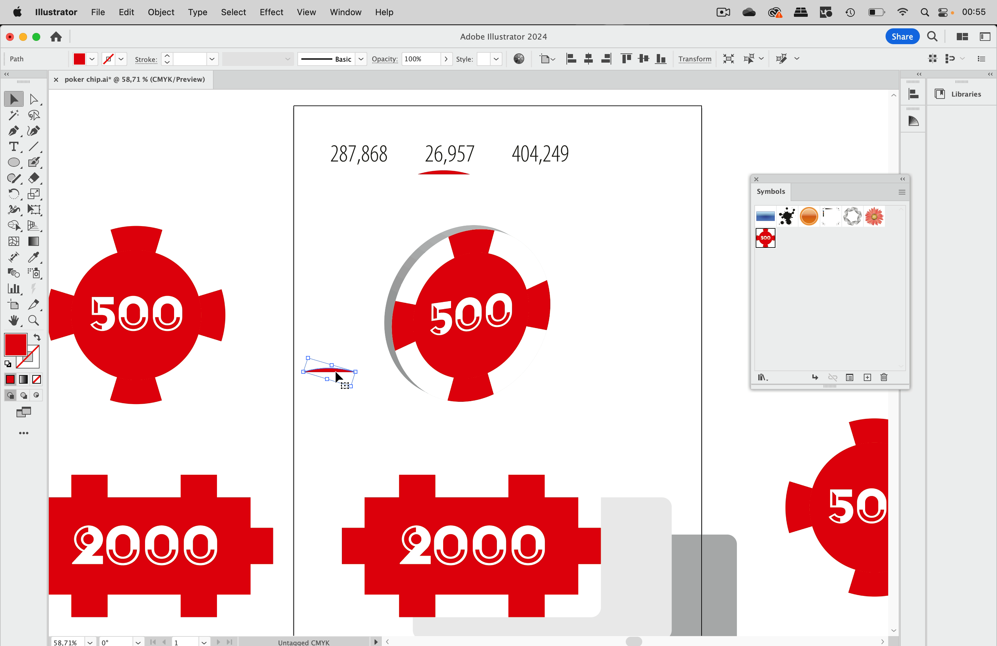
key(Delete)
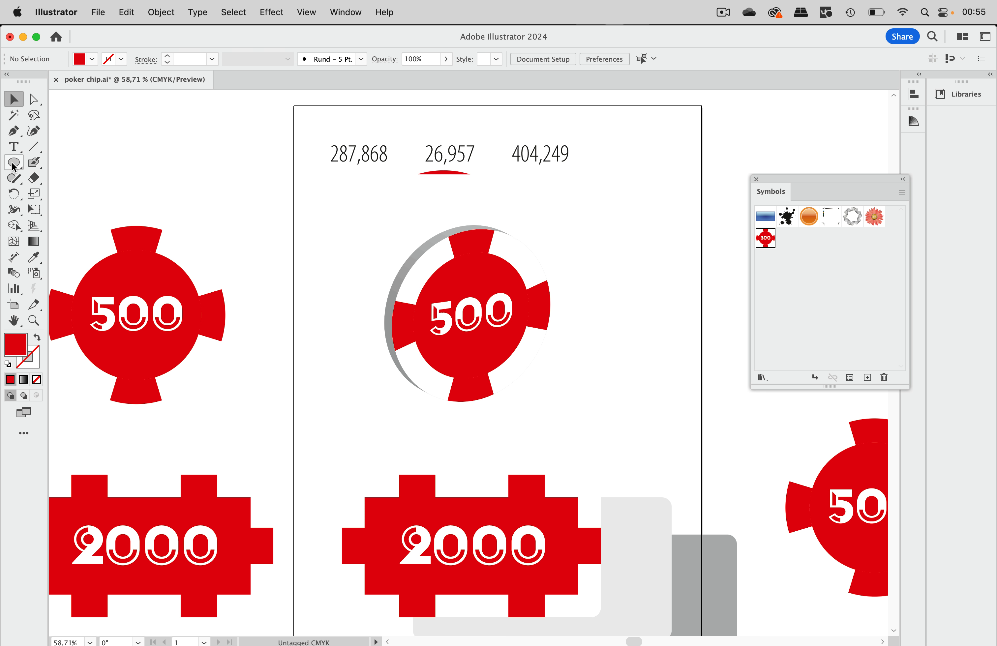
Step: Draw a long bar across the artboard below the numbers and fill it light grey
drag(14, 162, 57, 160)
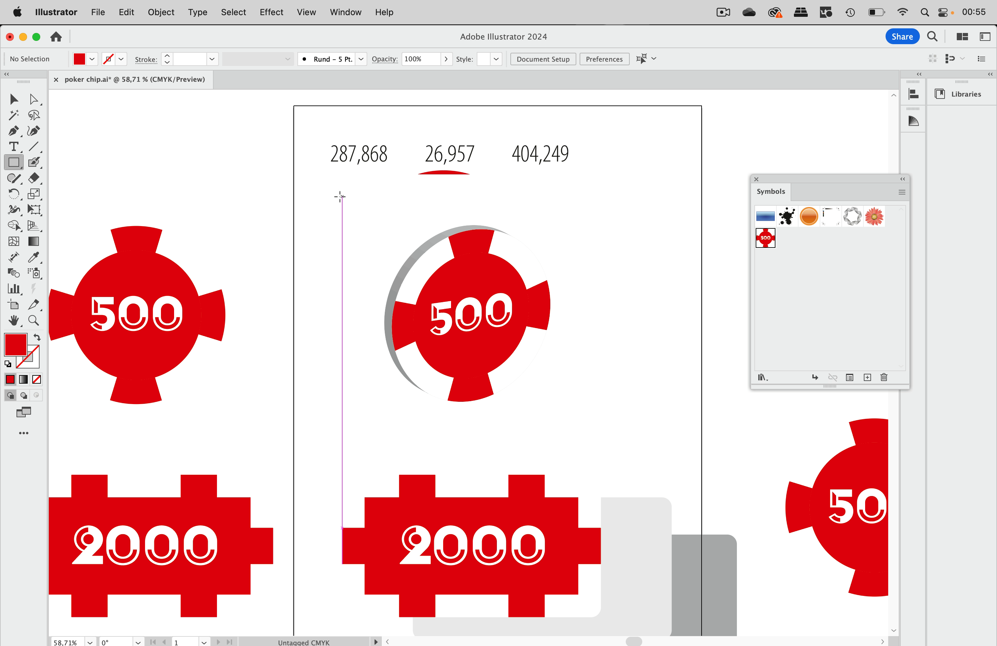
drag(313, 194, 736, 209)
click(91, 59)
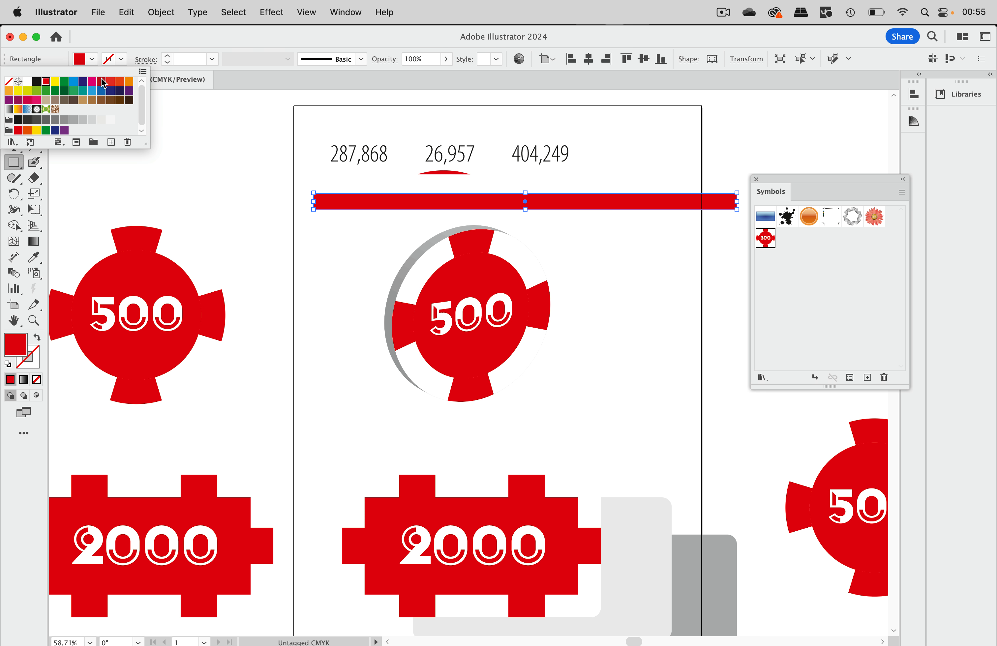
click(102, 121)
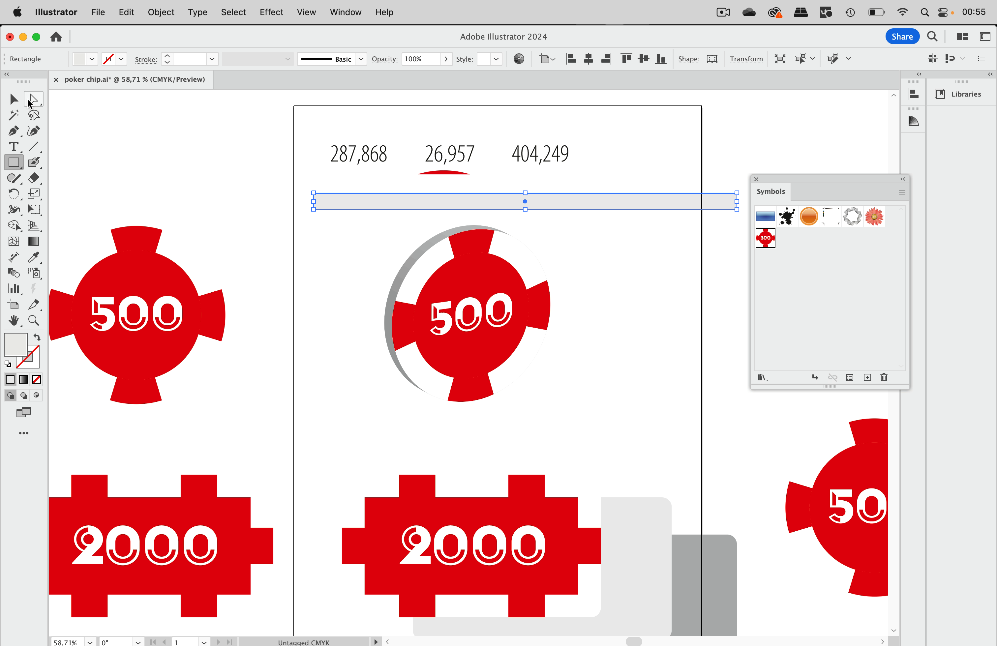
Step: Copy the number 287,868 from the text and reselect the grey bar
click(13, 101)
double_click(358, 149)
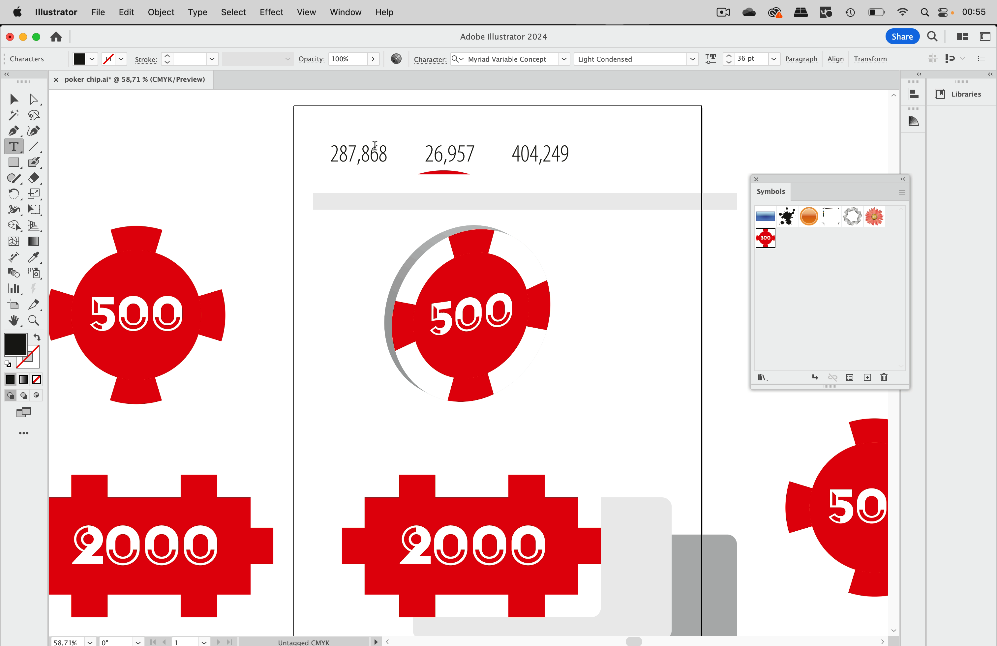
drag(385, 150, 321, 154)
key(super+c)
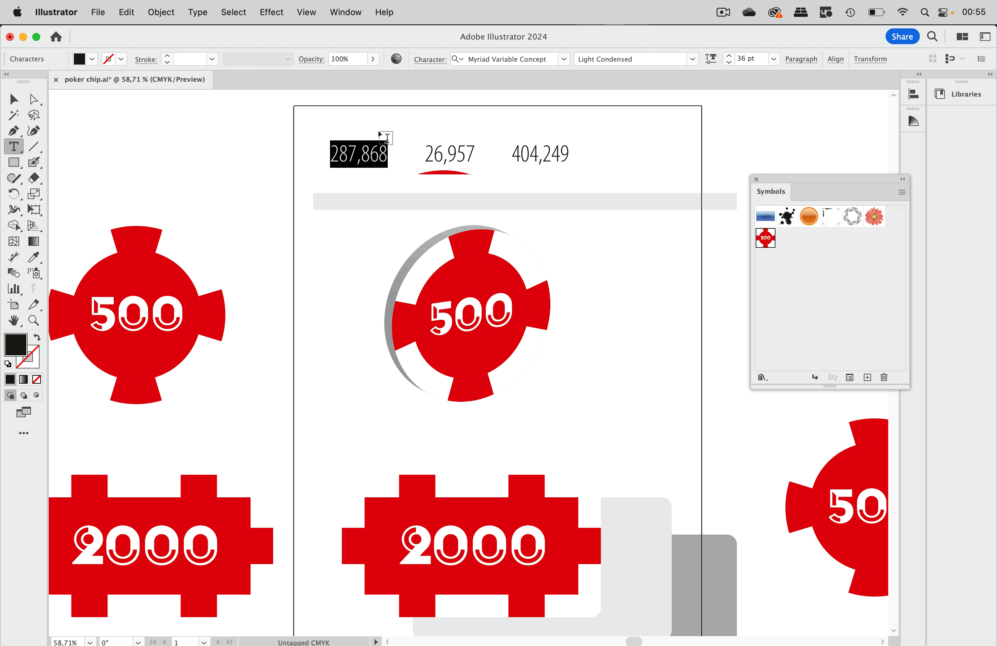
click(14, 100)
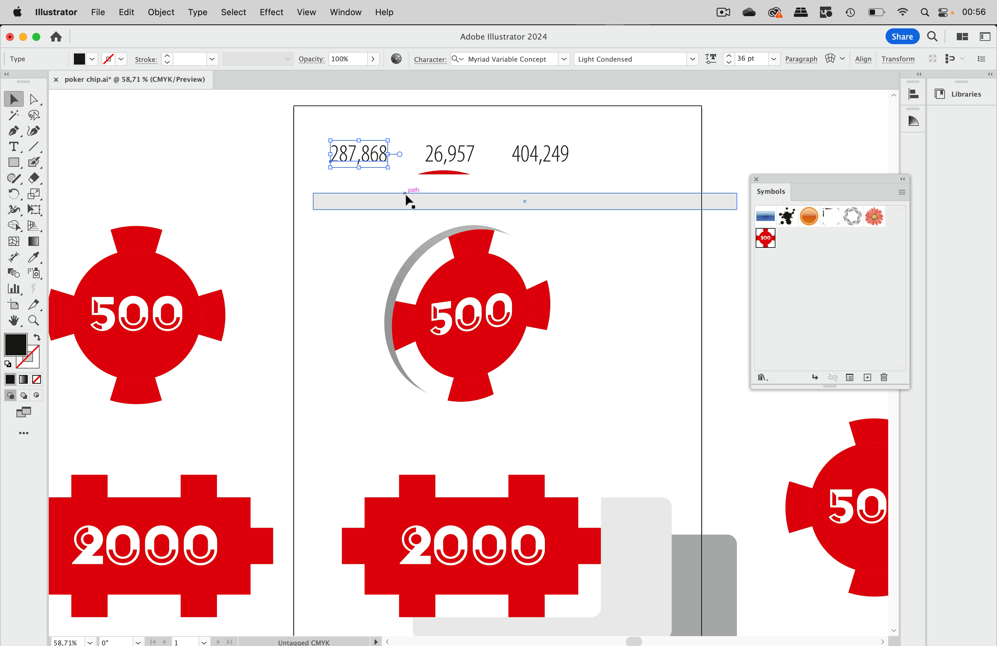
click(443, 195)
Step: Set the grey bar's width to 287,868 mm and shift it further left
click(731, 59)
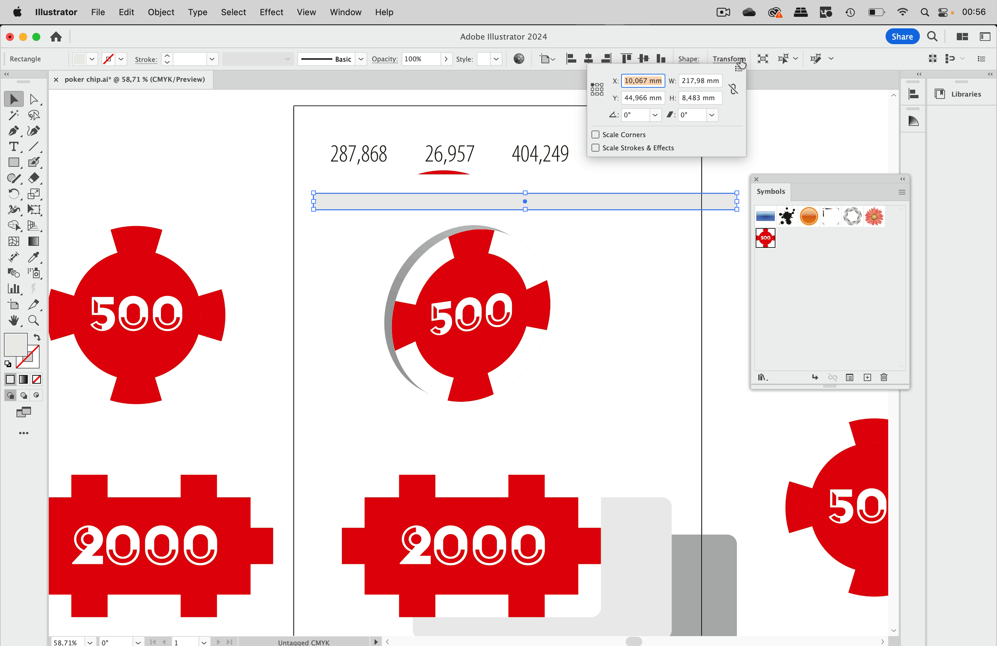
click(714, 80)
key(super+v)
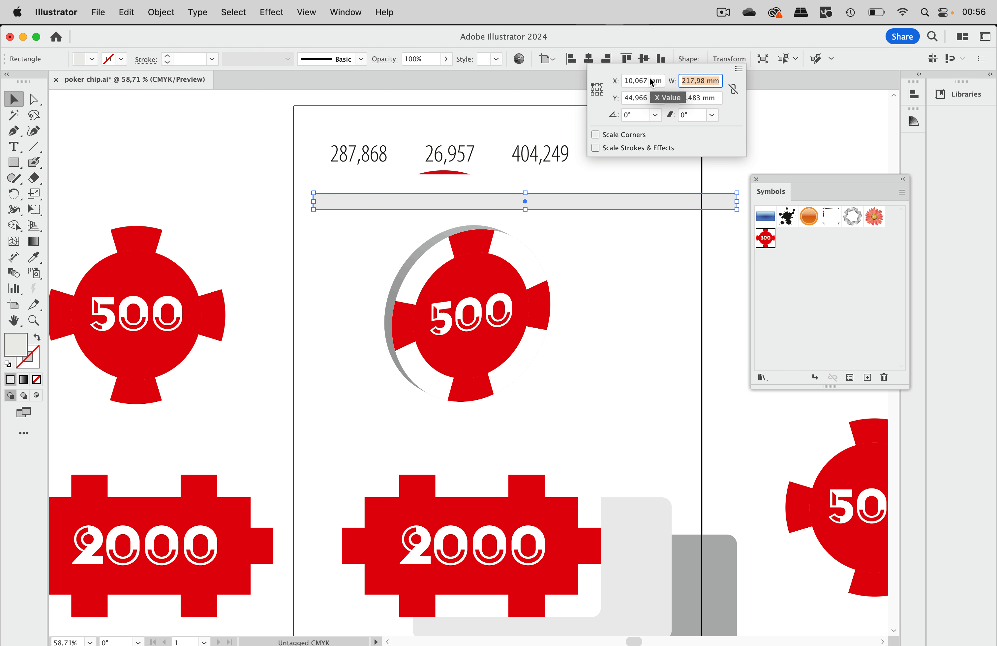
key(Return)
drag(655, 198, 488, 196)
click(612, 127)
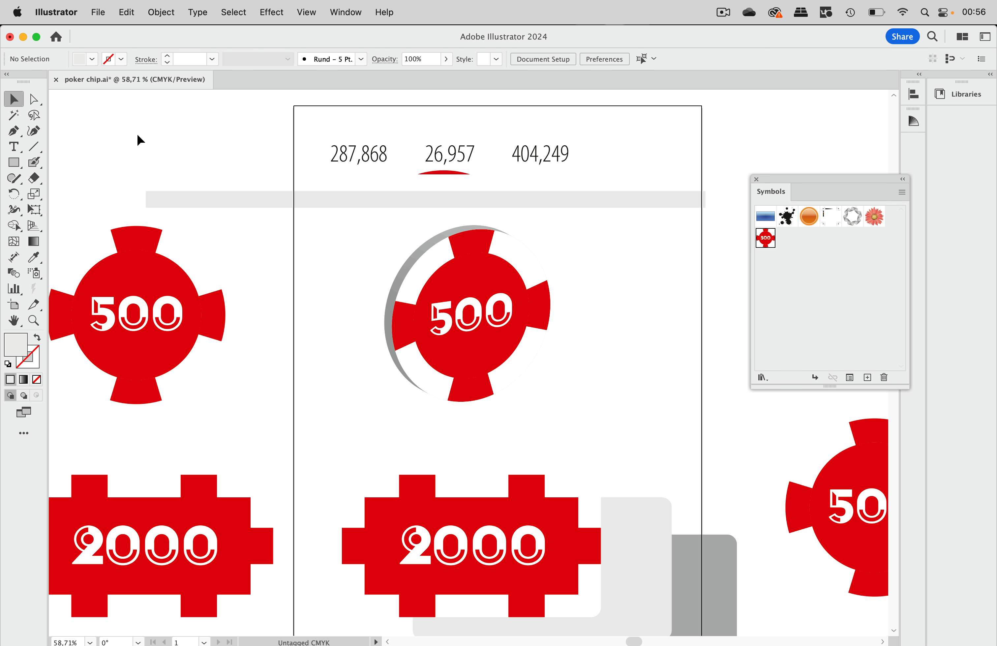
Step: Draw a short block on the grey bar's top edge and fill it with the chip's red
click(20, 163)
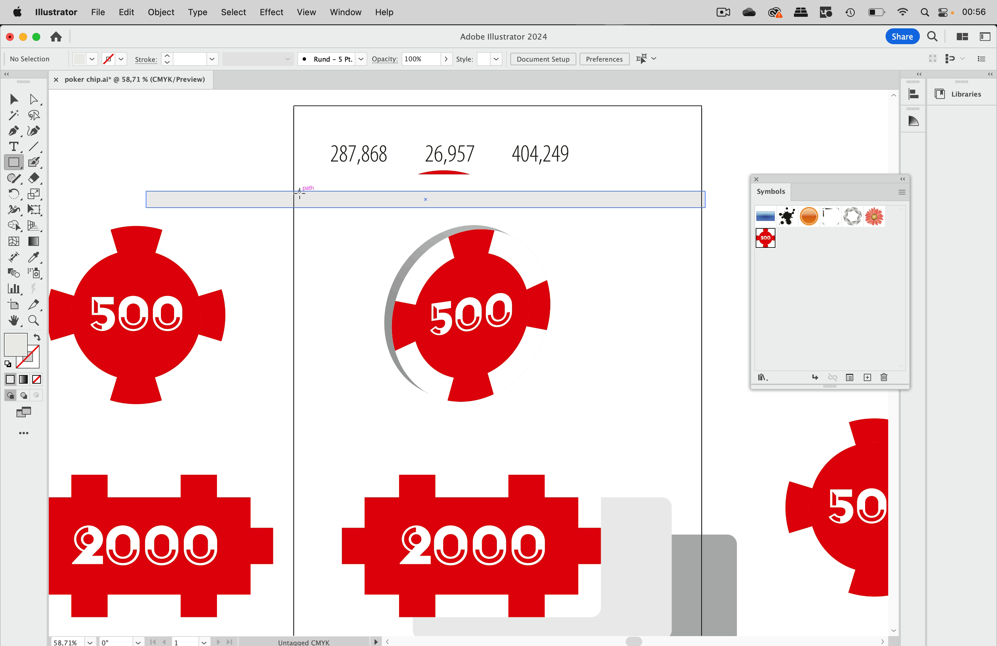
mouse_move(302, 191)
mouse_down()
mouse_move(328, 210)
mouse_move(349, 207)
mouse_up()
click(33, 257)
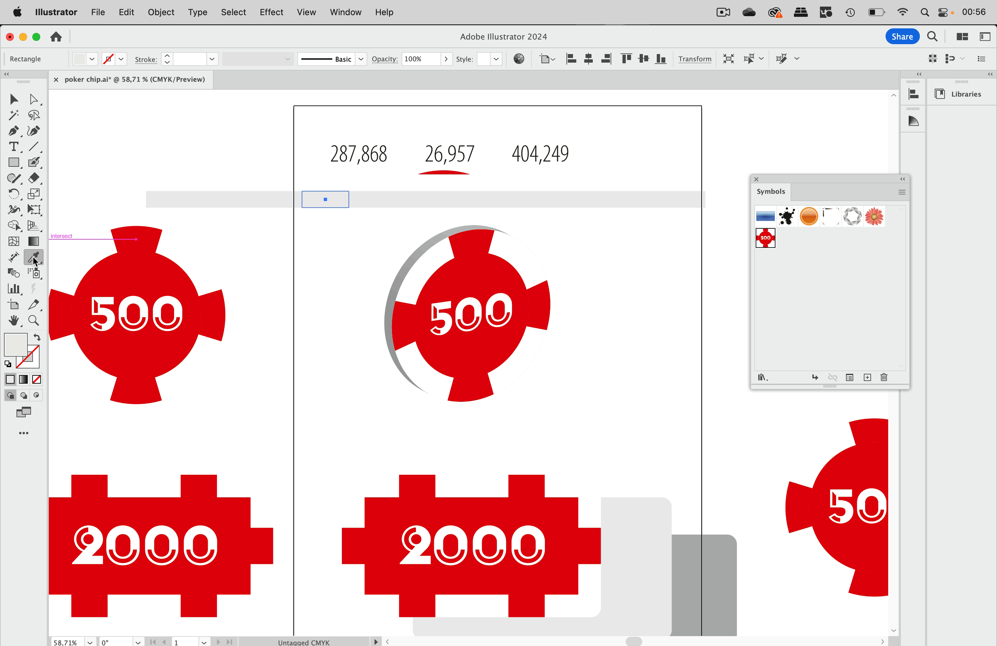
click(148, 232)
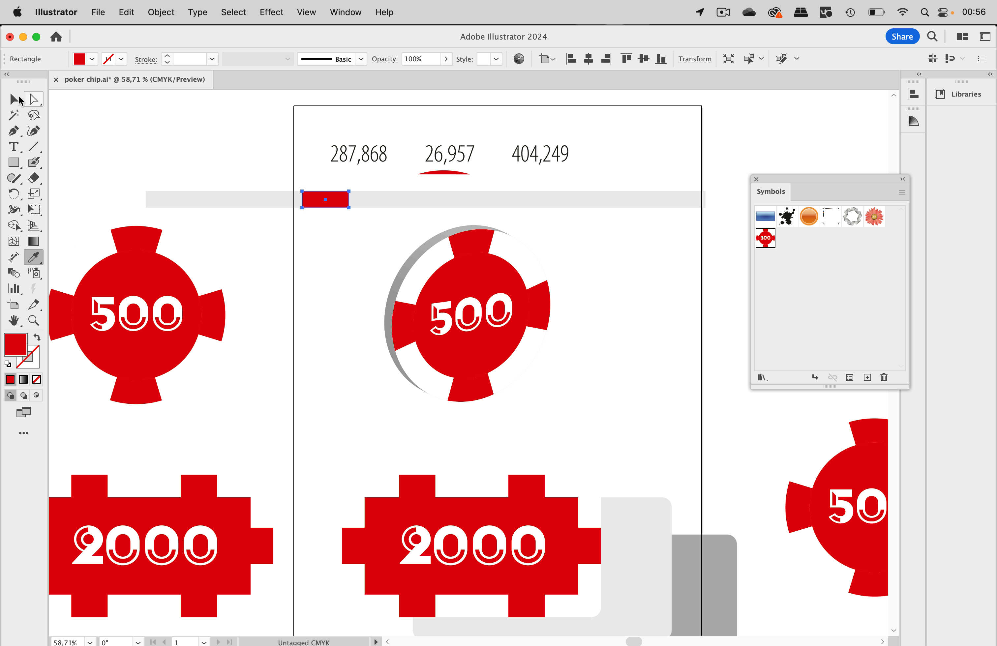
click(14, 99)
Step: Copy 26,957 and set the red rectangle's width to 26,957 mm
double_click(428, 154)
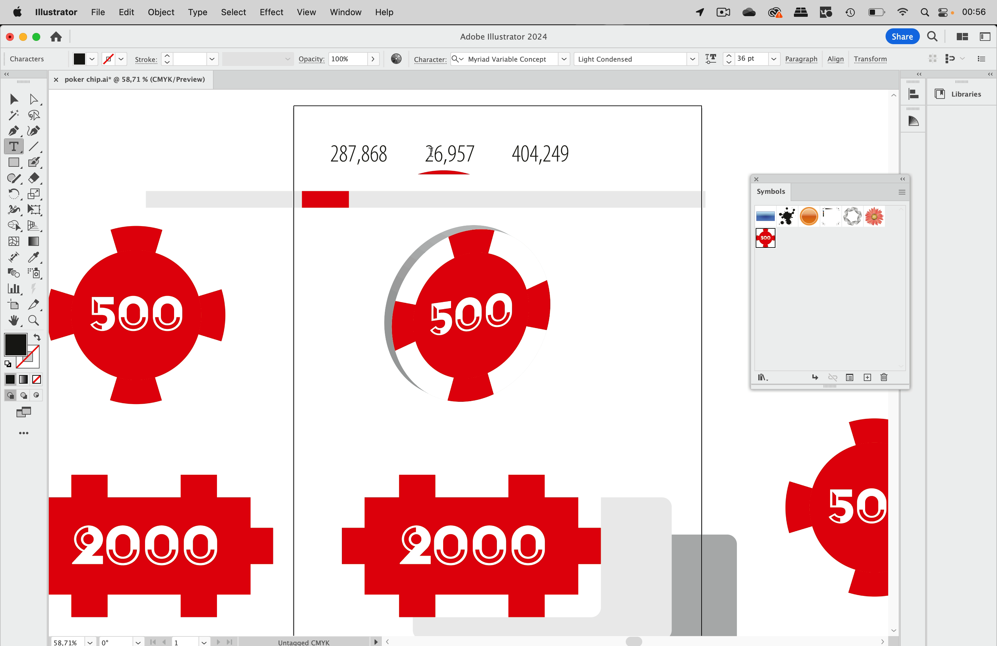
drag(424, 154, 472, 155)
key(super+c)
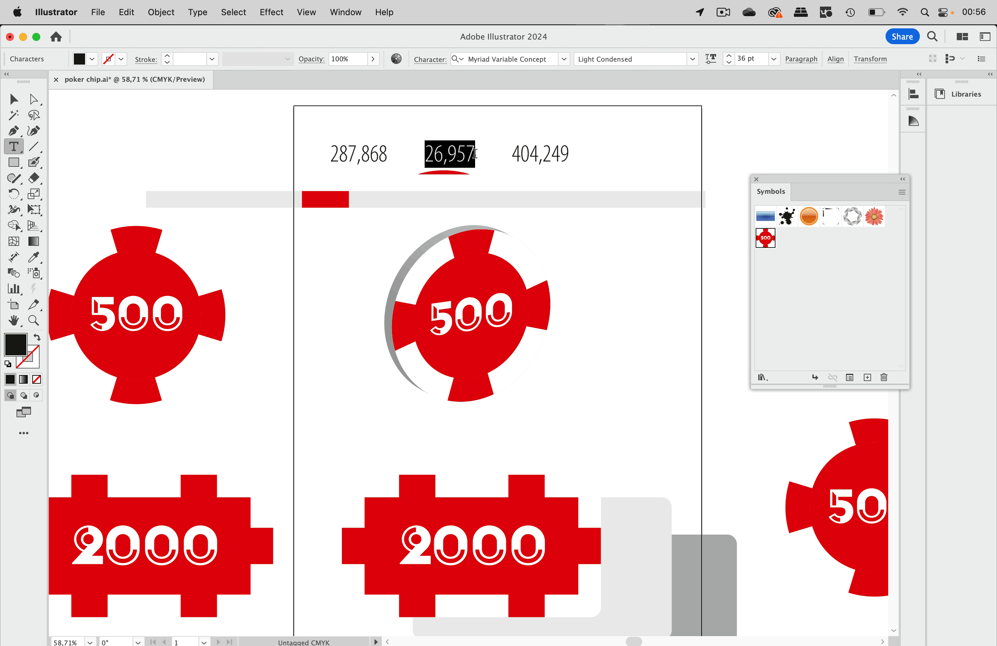
click(14, 99)
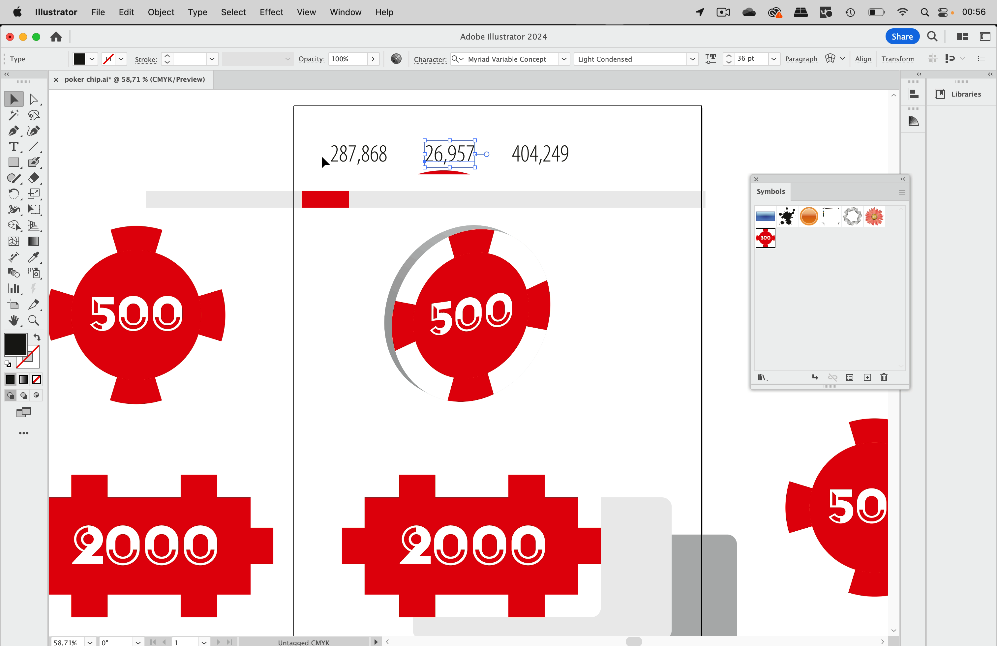
click(328, 199)
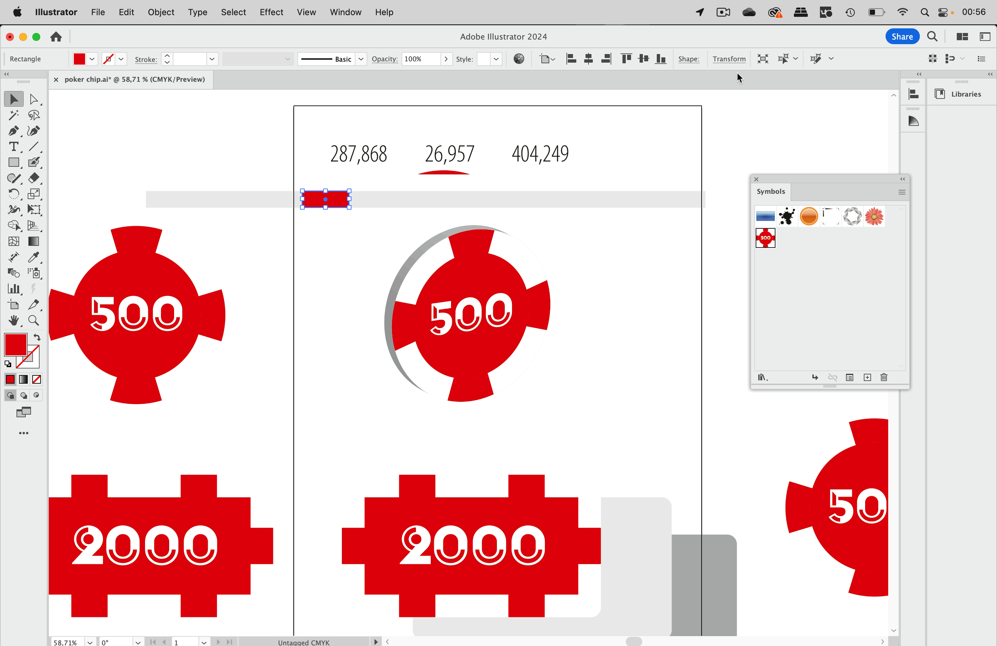
click(729, 59)
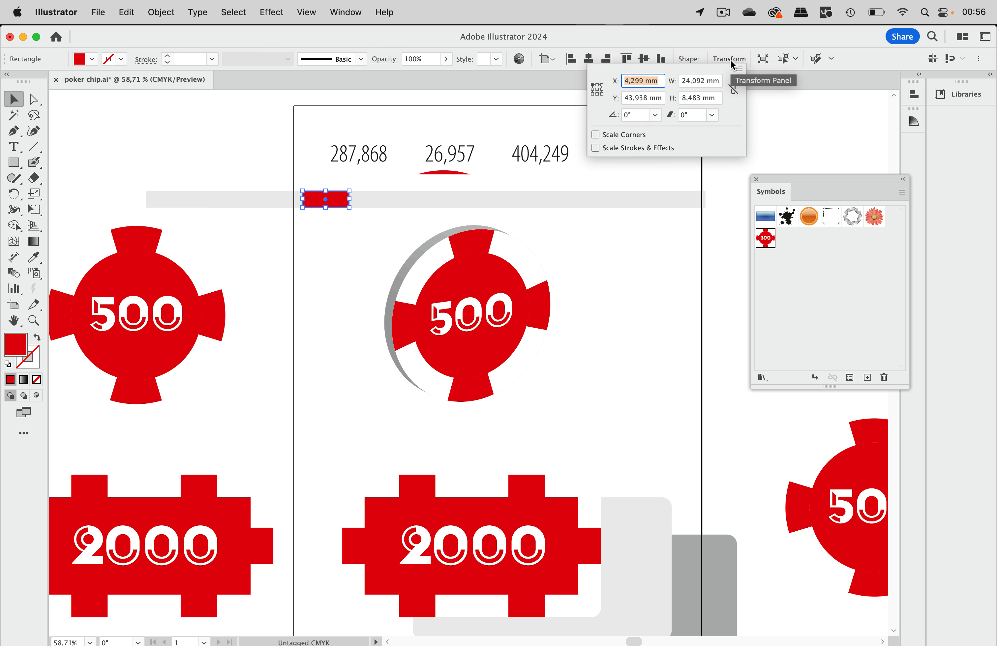
click(718, 80)
key(super+v)
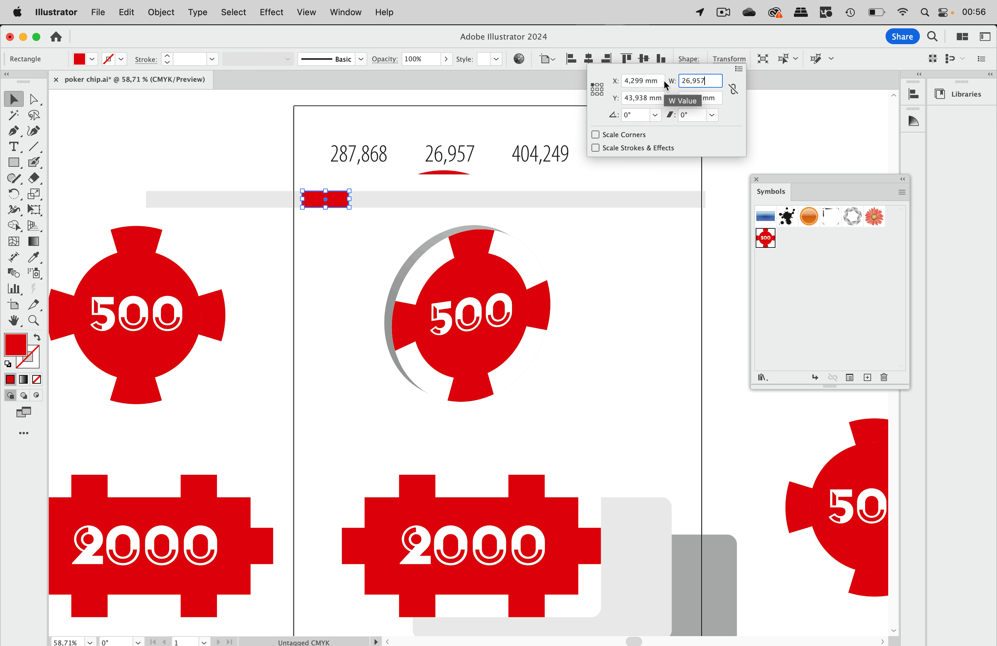
key(Return)
Step: Move the red bar down below the grey strip
click(405, 108)
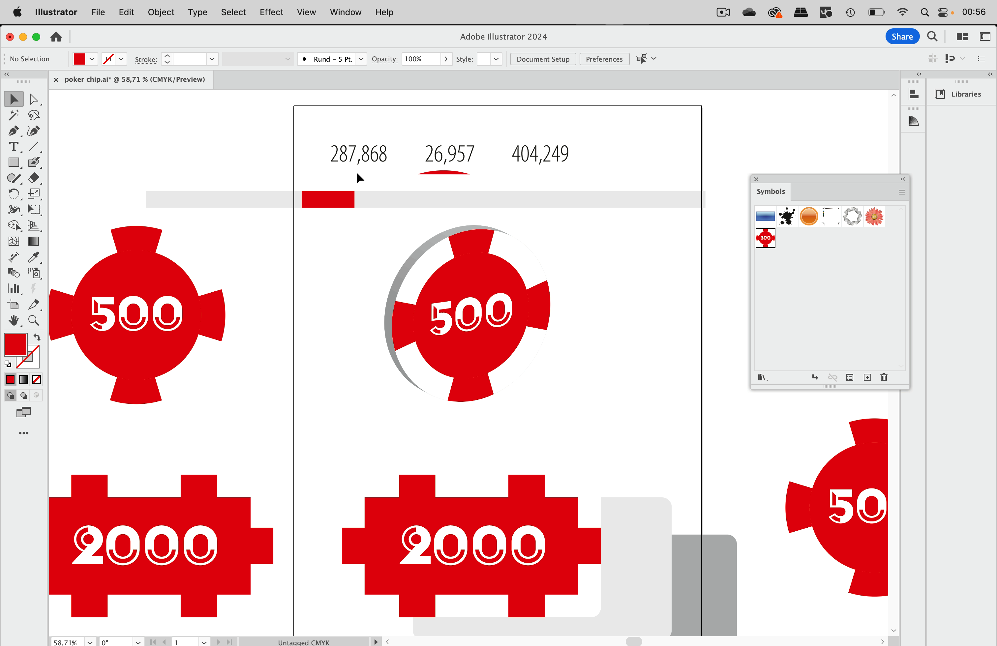
double_click(342, 206)
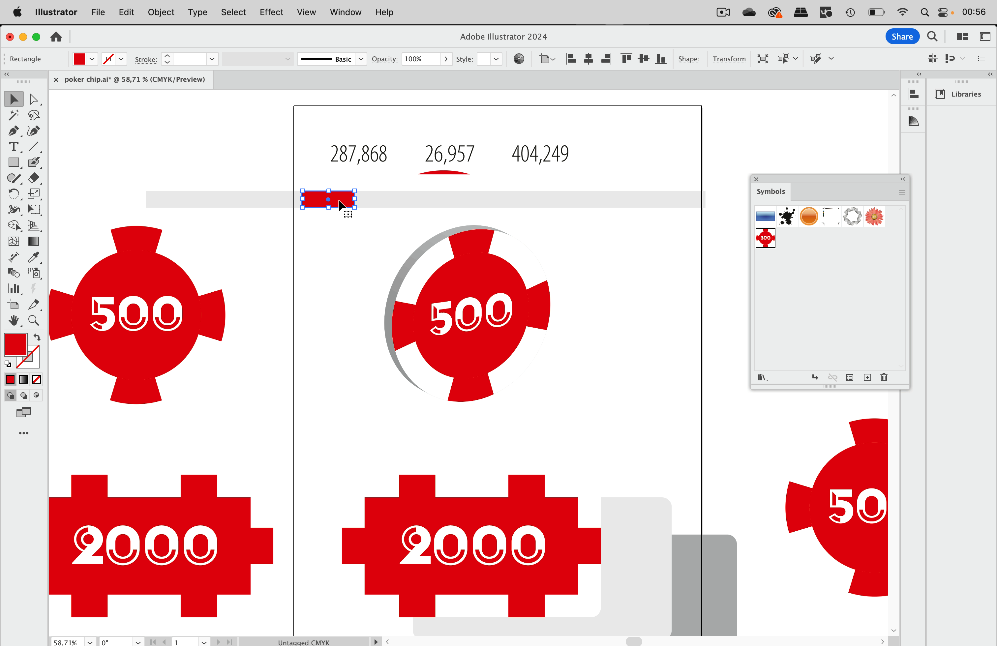
double_click(345, 235)
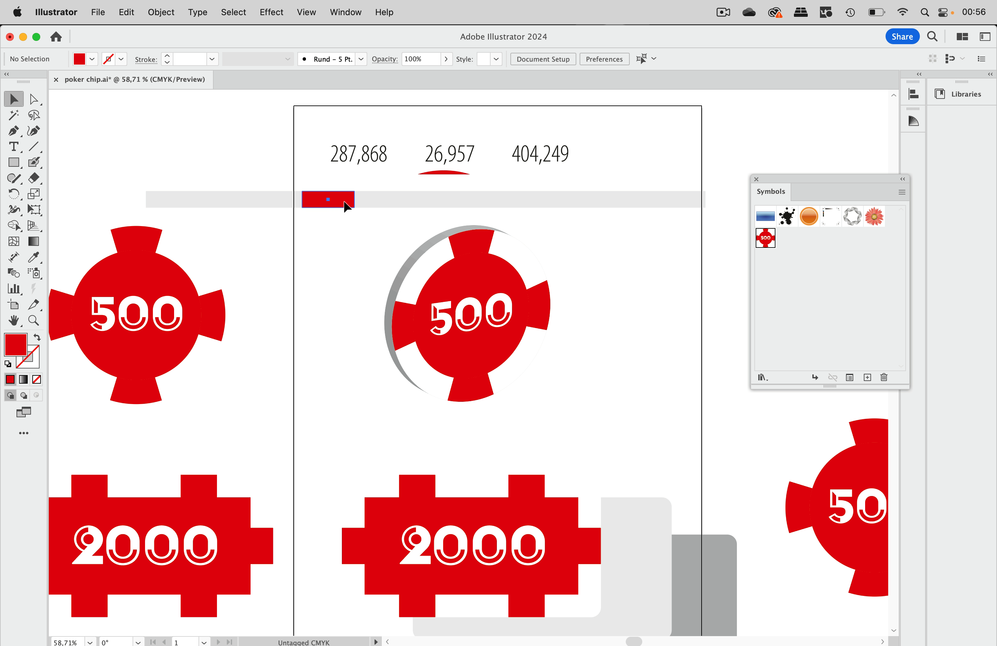
drag(348, 198, 343, 232)
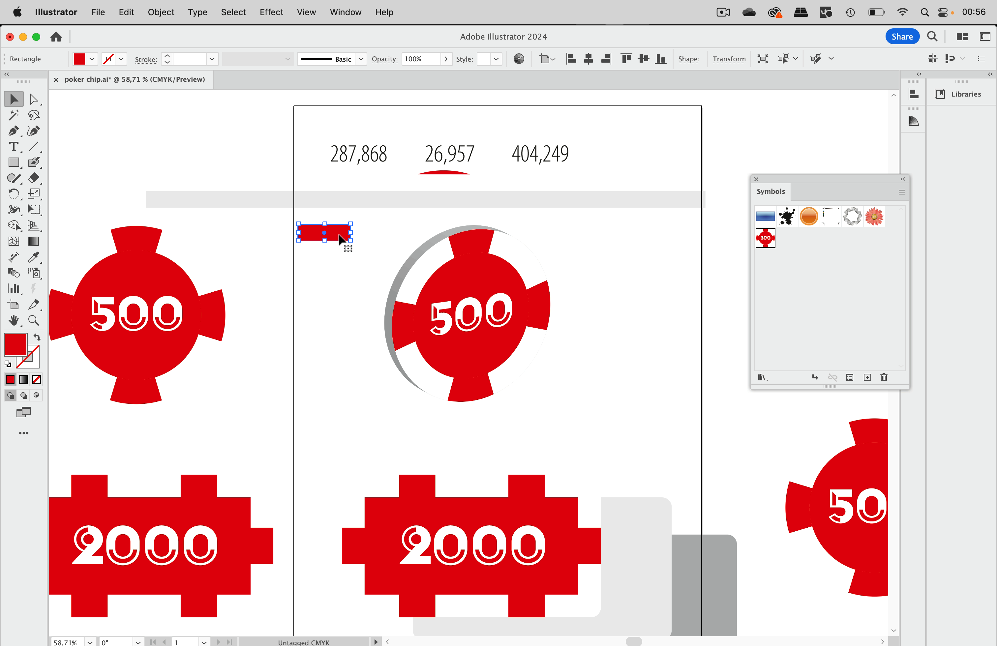
Step: Duplicate the red bar beneath itself and copy the number 26,957
drag(342, 239, 342, 273)
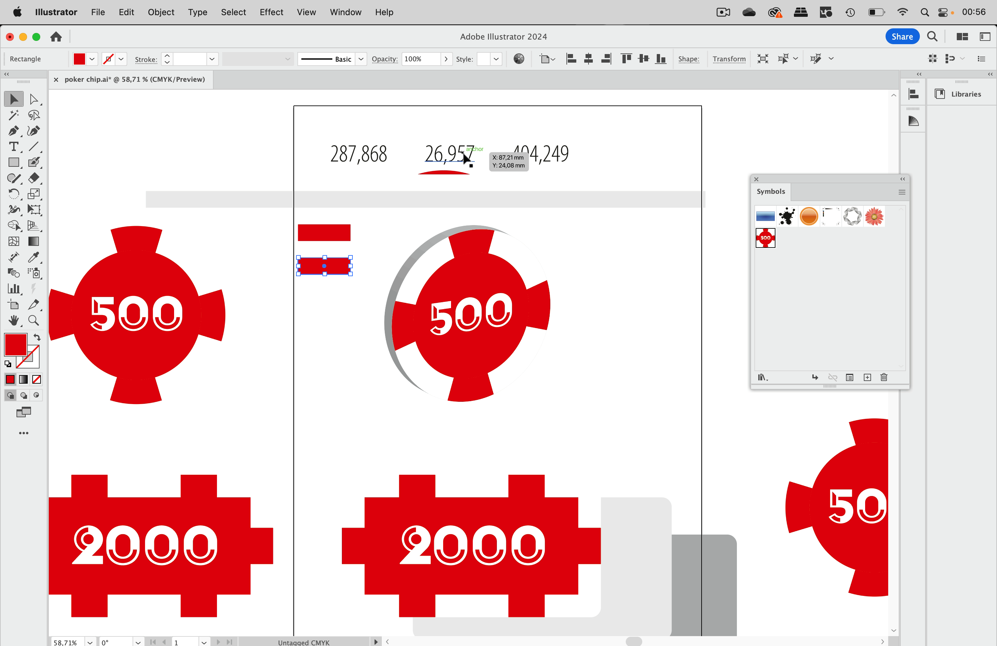
key(t)
drag(423, 155, 487, 159)
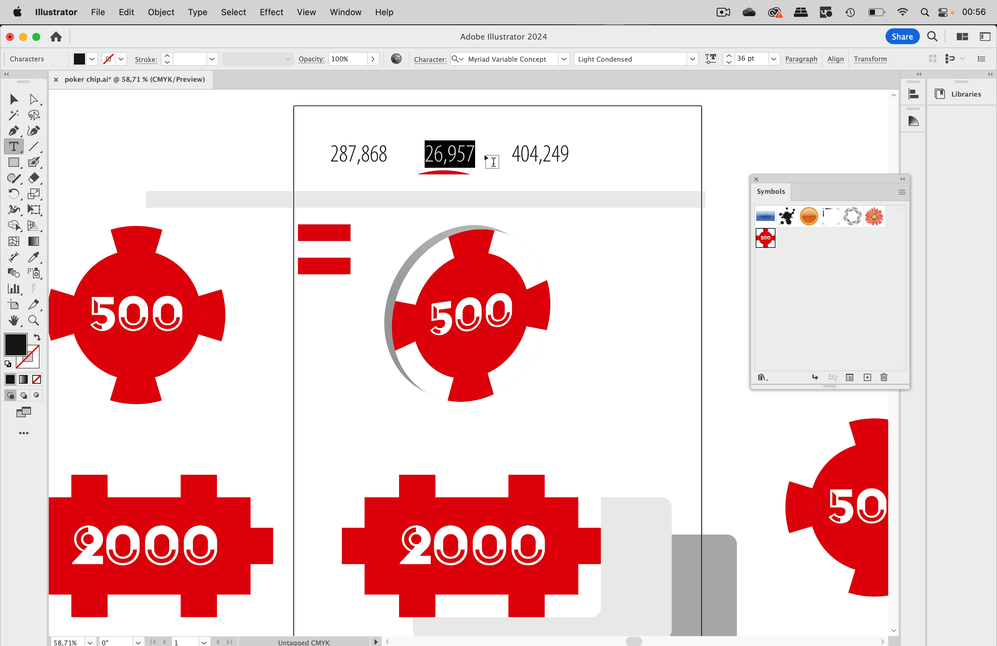
key(super+c)
click(13, 99)
Step: Make the copy 26,957×4 (107,828 mm) wide and place it beside the chip
click(277, 126)
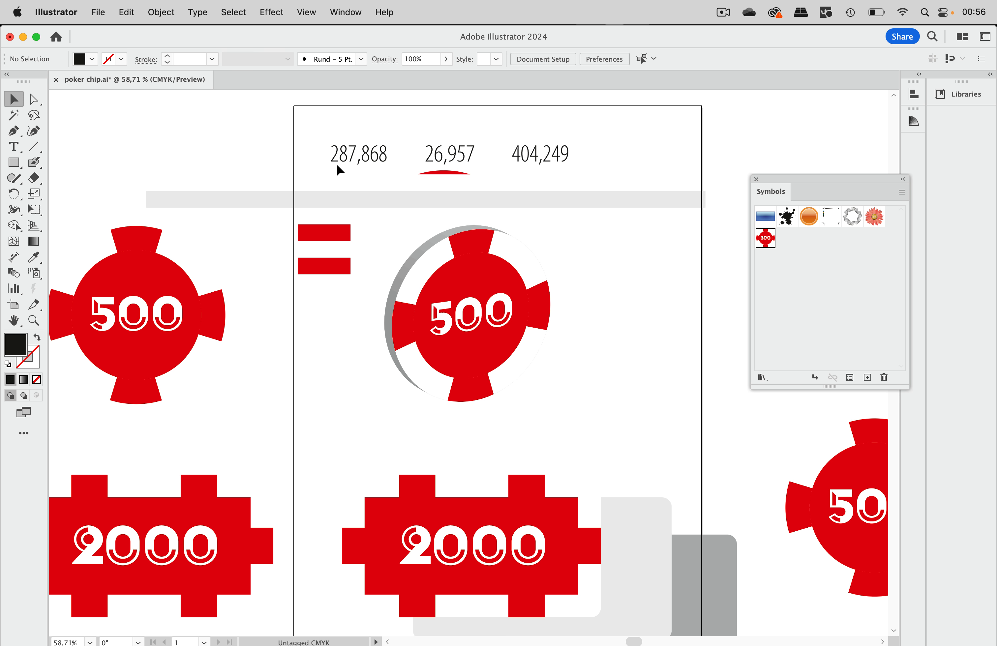
drag(334, 270, 639, 136)
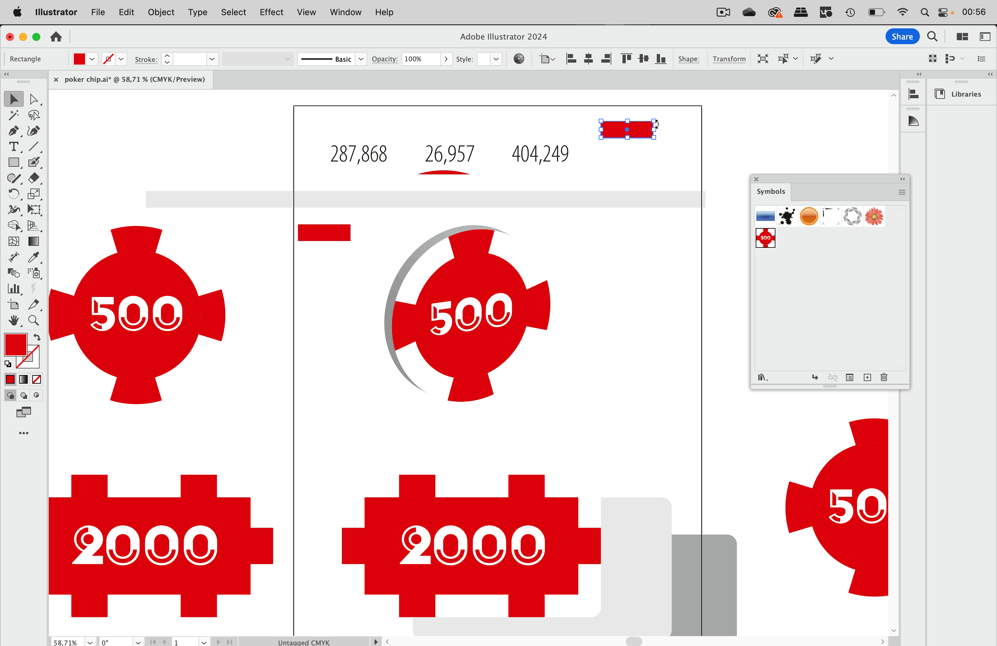
click(737, 63)
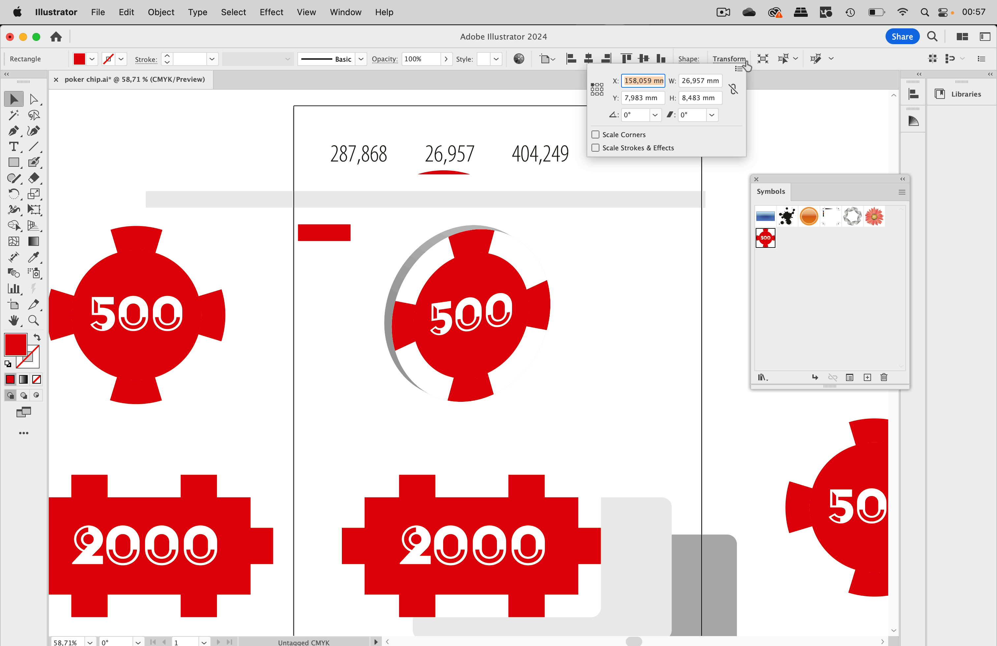
click(705, 81)
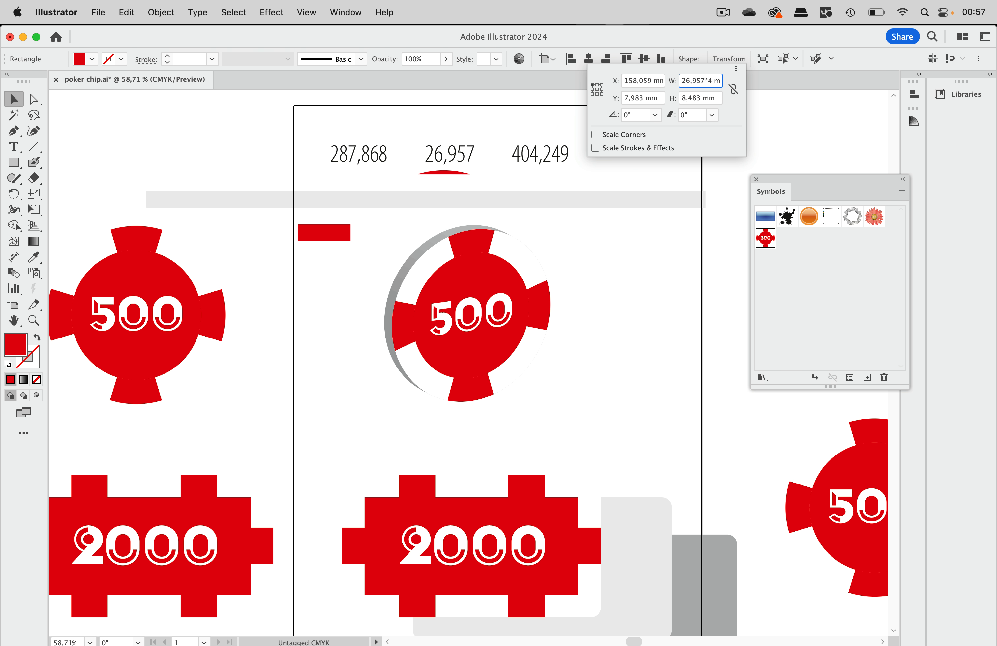
key(Return)
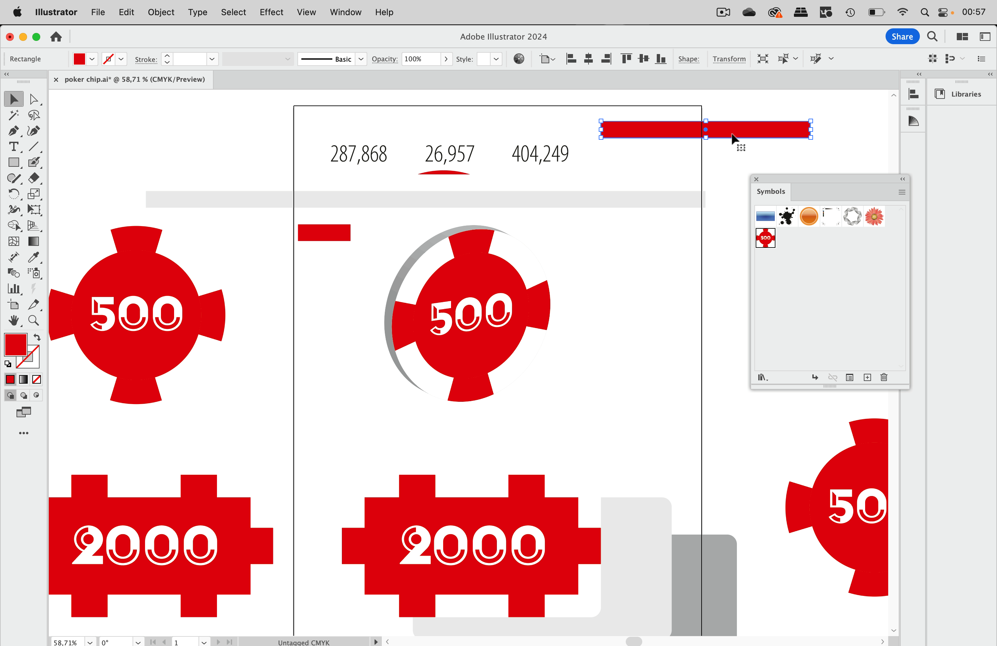
drag(743, 135, 654, 238)
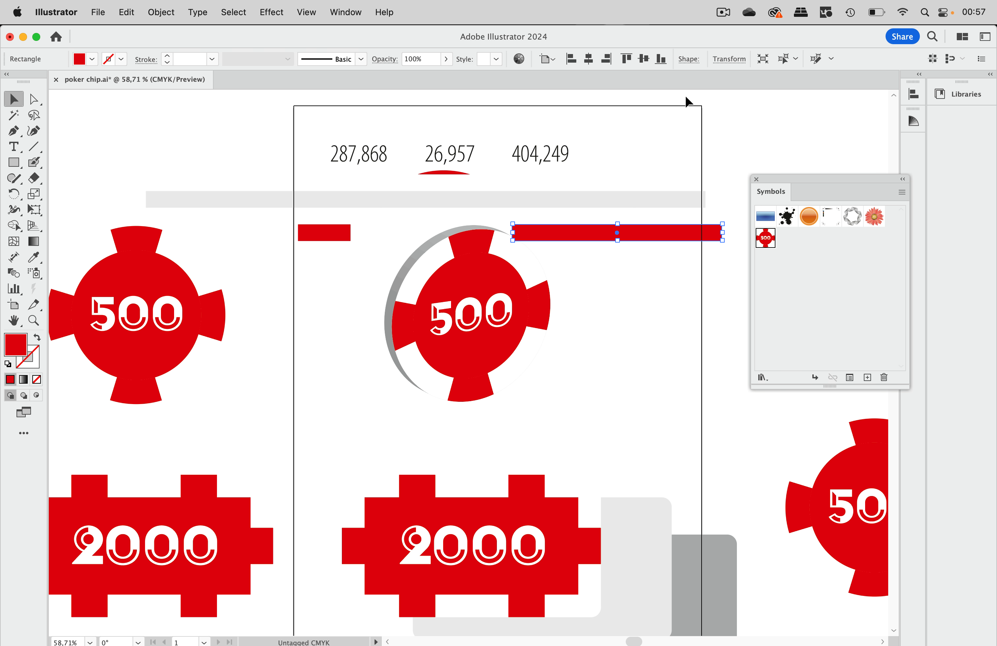
click(730, 59)
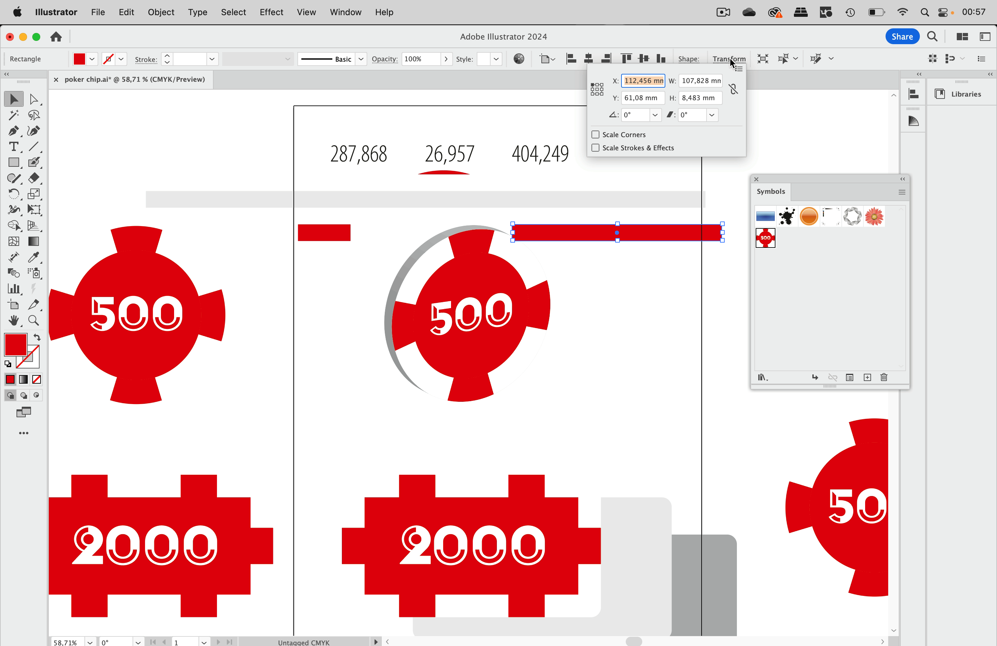
double_click(707, 84)
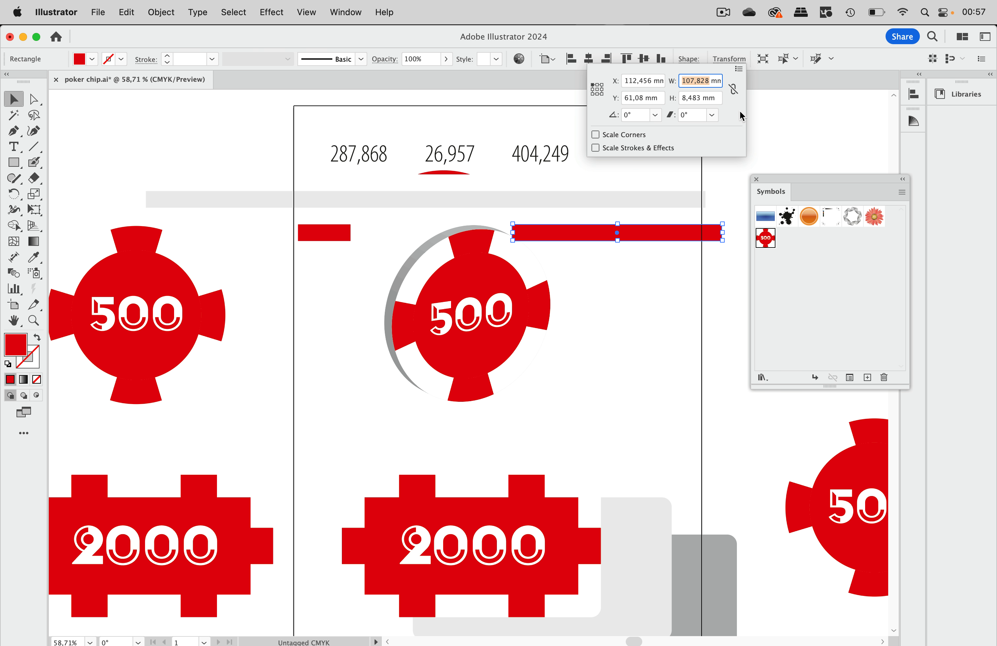
click(680, 200)
Step: Duplicate the grey bar, set its width to 287,868−107,828, and move it to the top
click(667, 201)
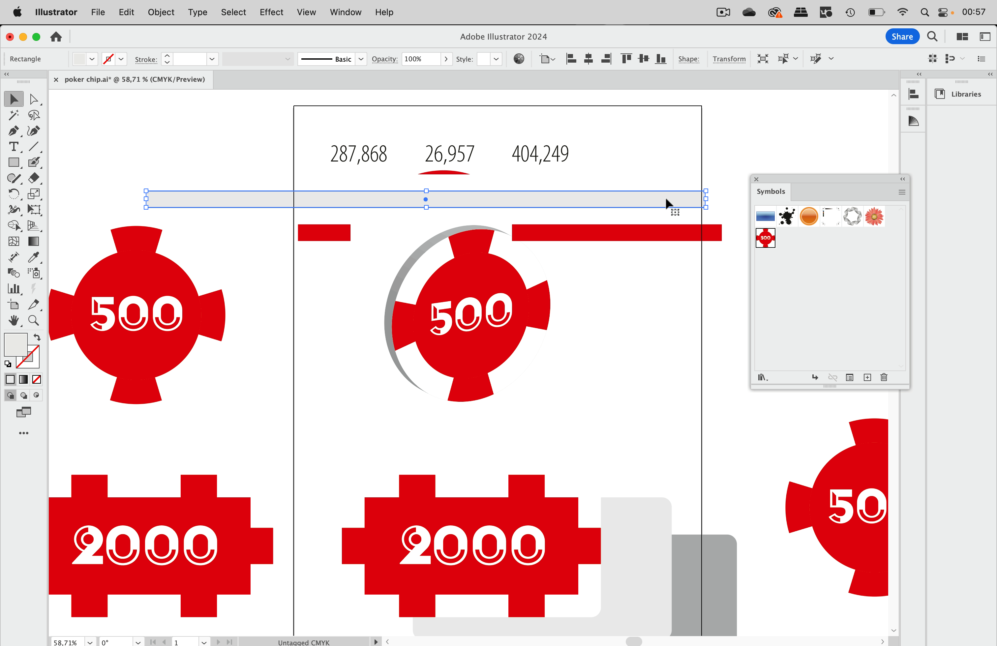
drag(665, 196, 666, 176)
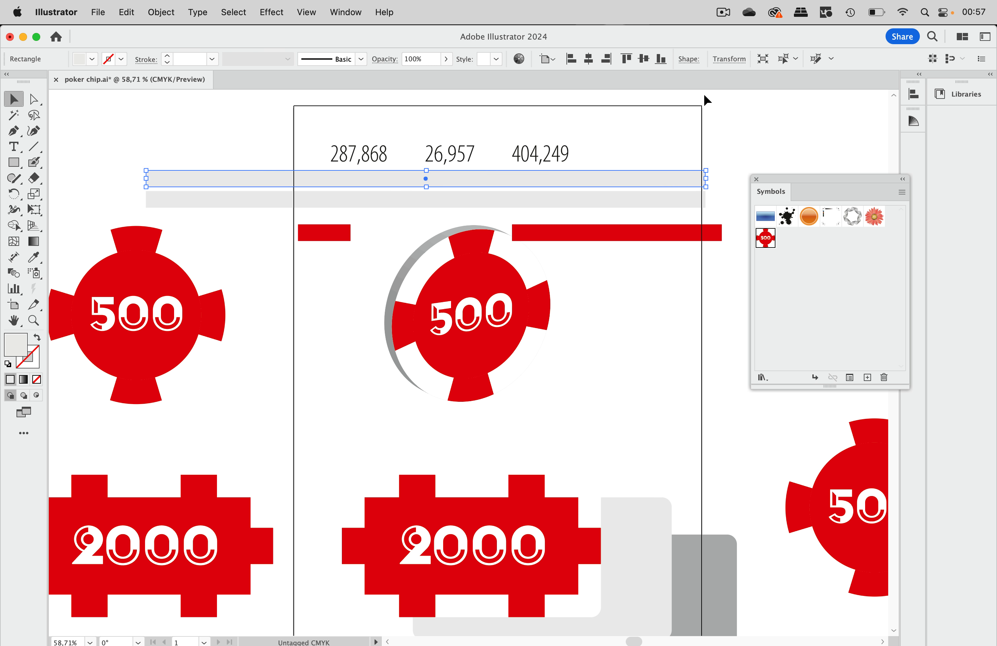
click(730, 64)
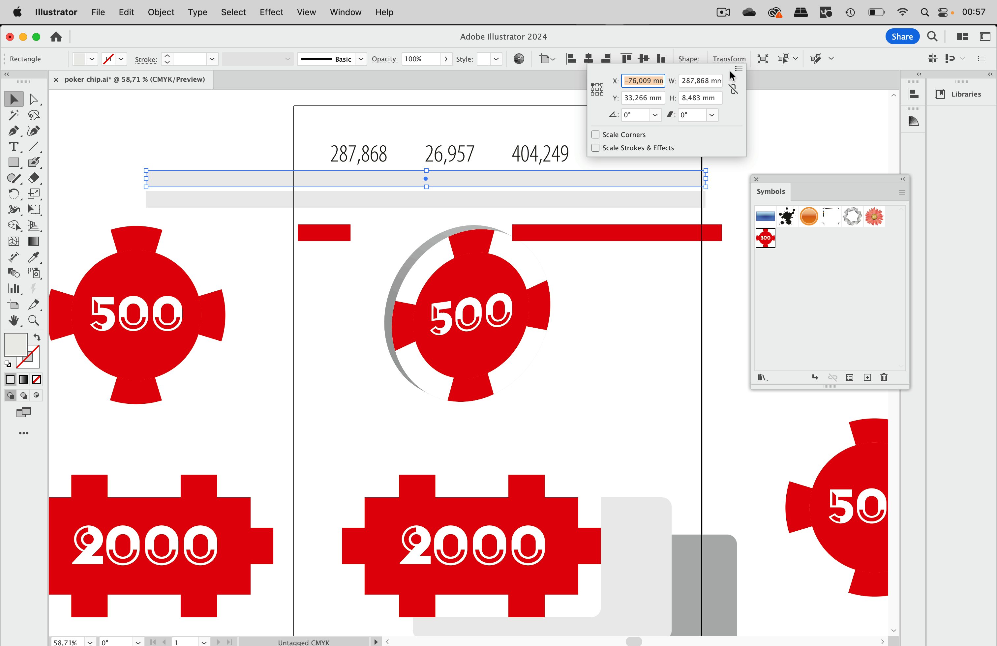
click(709, 82)
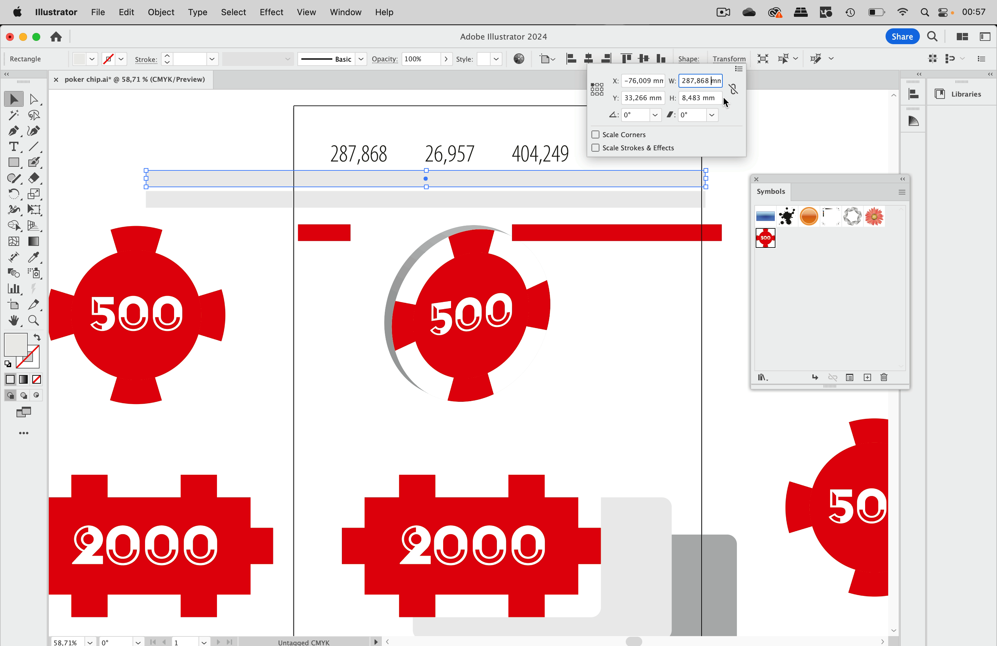
text(-)
text(107,828)
key(Return)
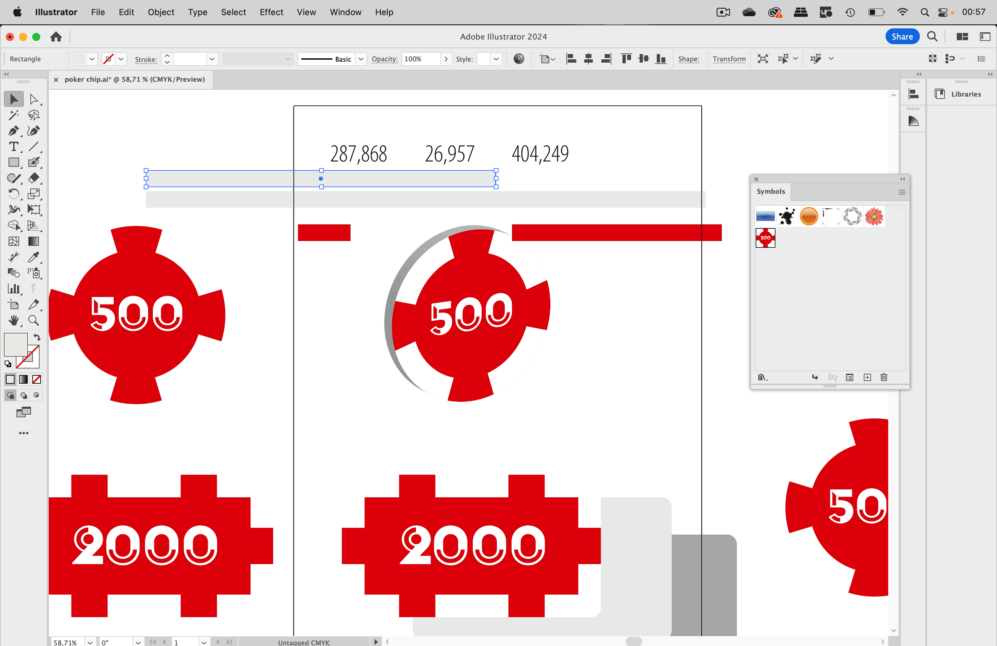
click(453, 111)
drag(442, 178, 689, 125)
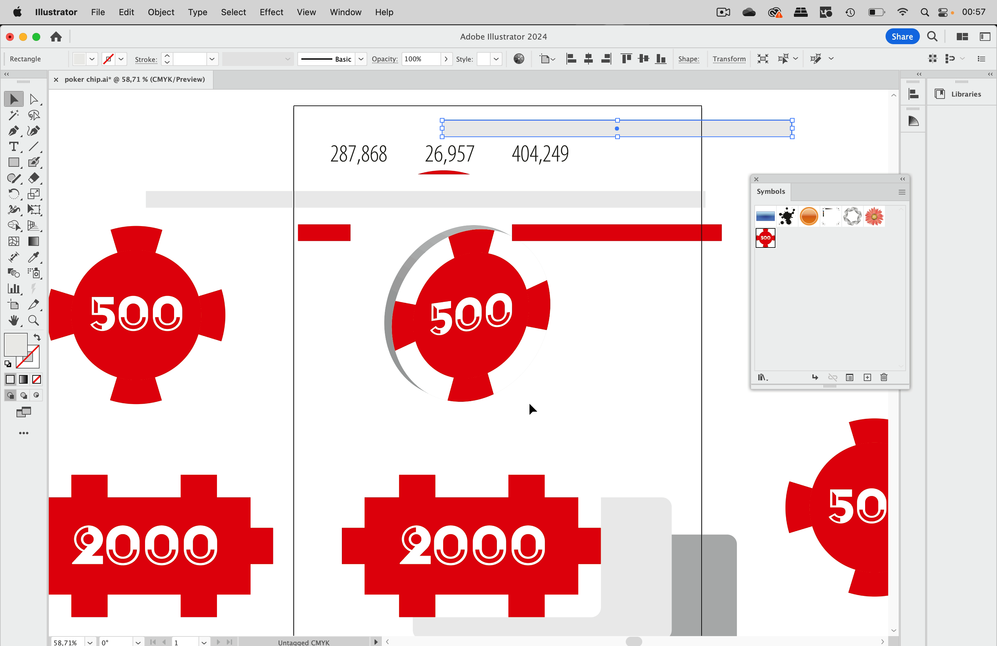
Step: Divide the grey bar's 180,04 mm width by 4 and move the red bar top-left
click(742, 59)
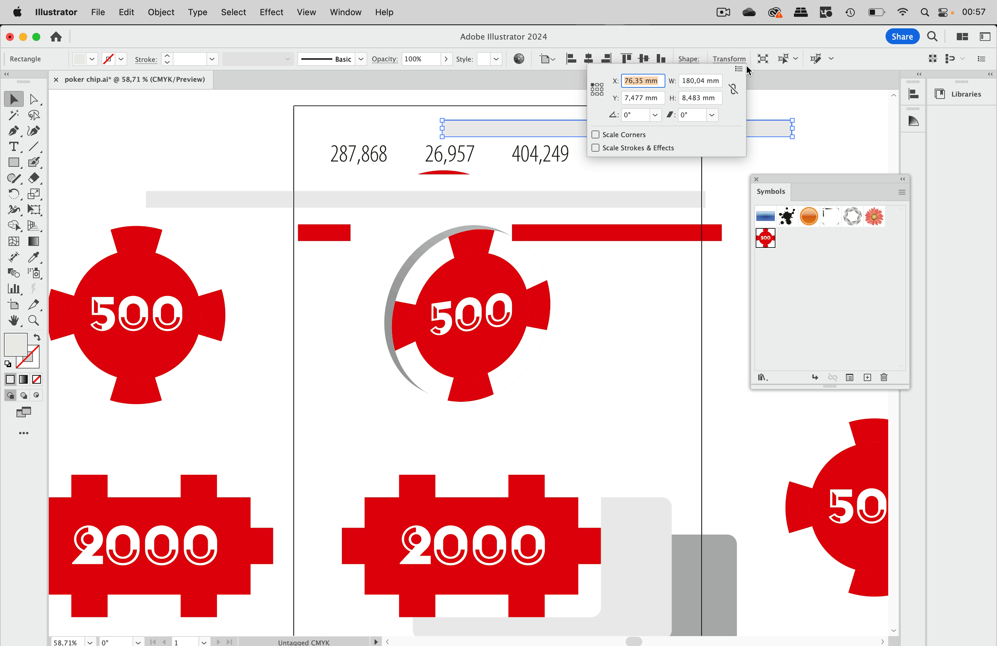
click(707, 87)
text(/4)
key(Return)
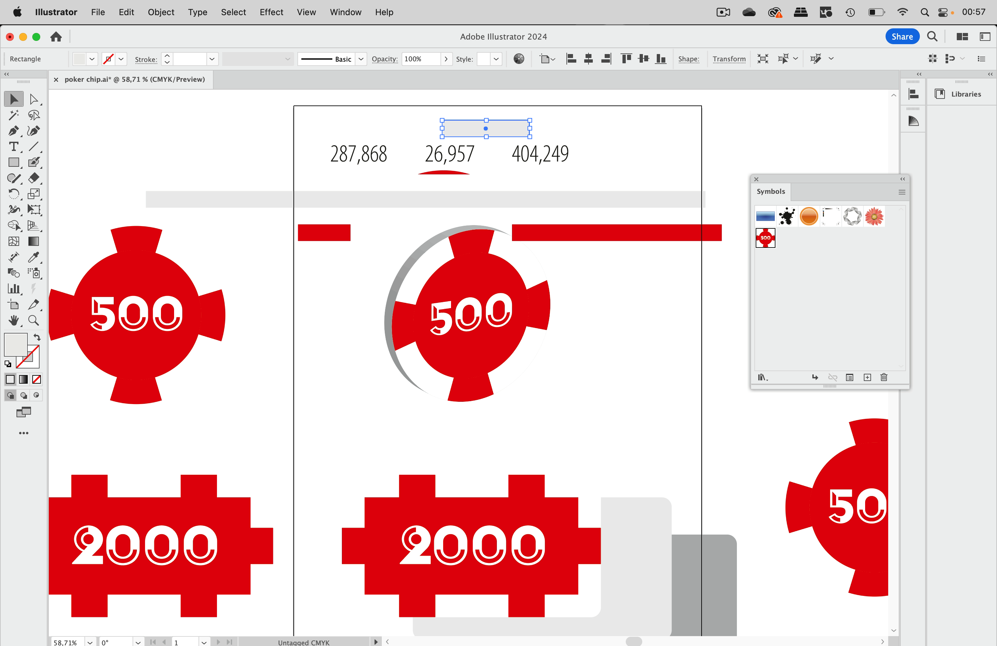
drag(333, 236, 333, 123)
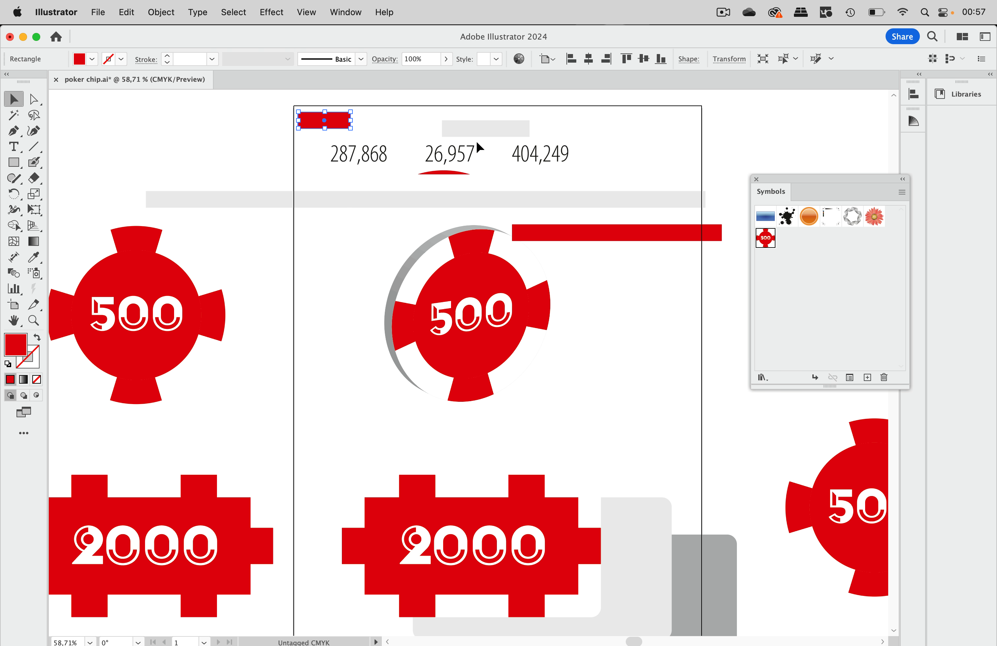
Step: Snap the small grey bar against the red bar's right edge and select both
drag(479, 134, 405, 126)
scroll(406, 125, up, 1)
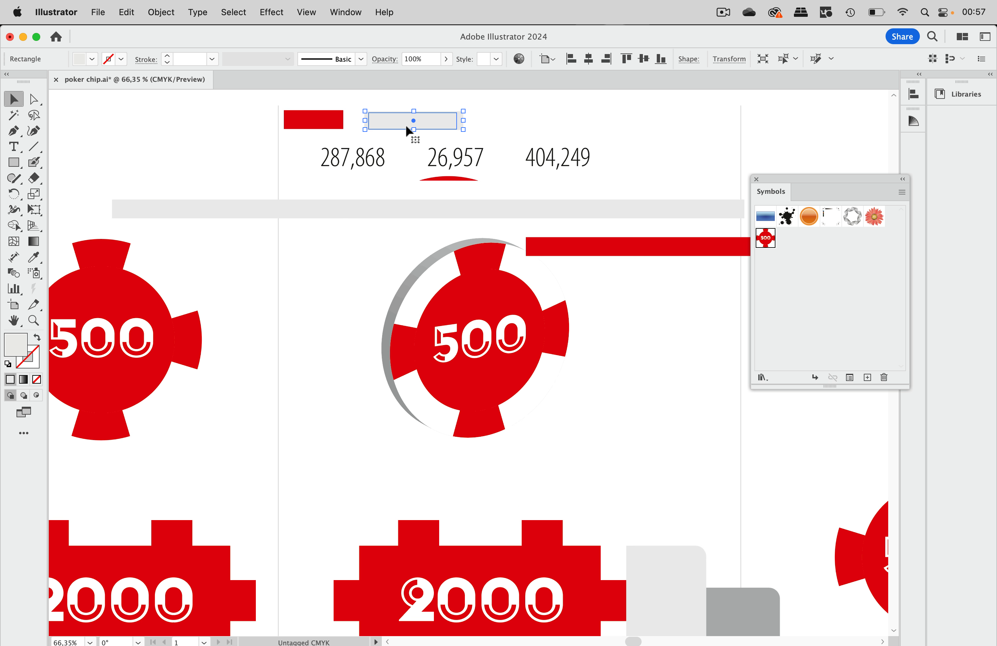
scroll(406, 126, up, 8)
scroll(406, 126, up, 4)
scroll(405, 126, left, 6)
click(401, 142)
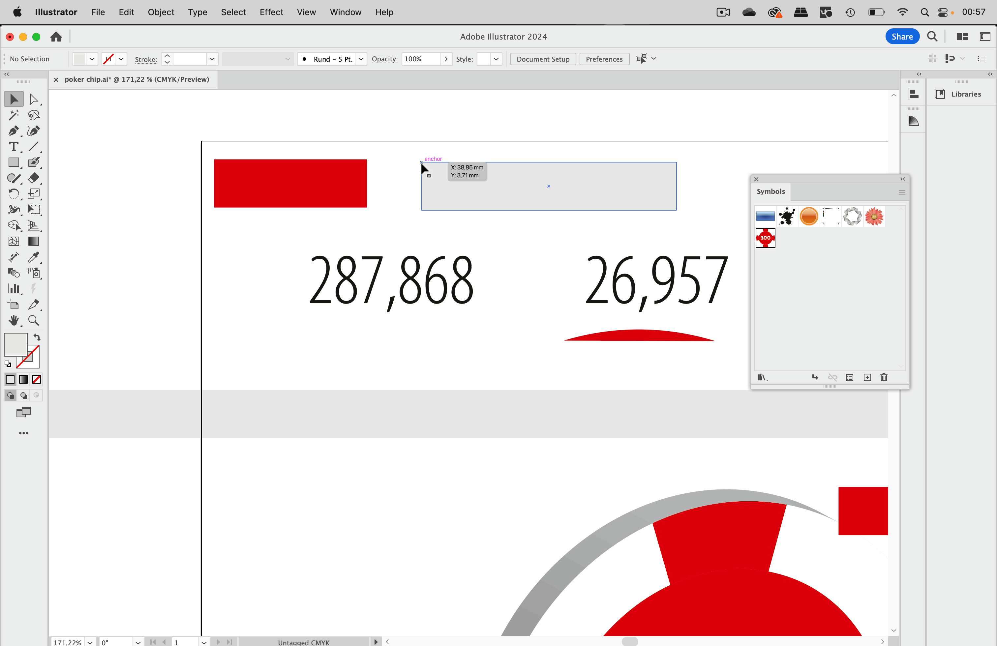
drag(421, 163, 368, 165)
shift+click(334, 172)
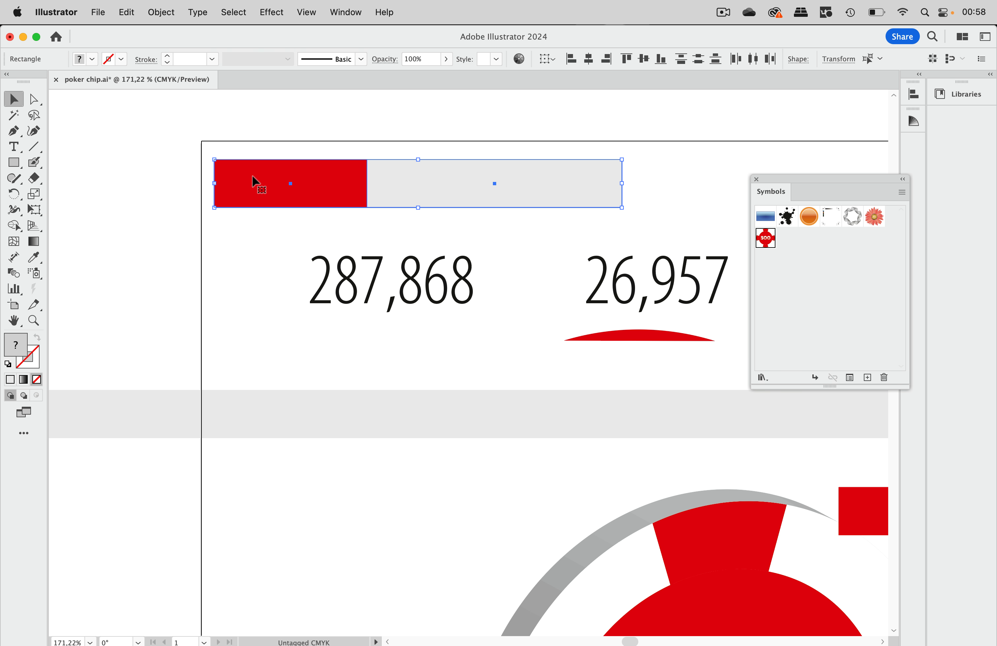
Step: Copy the red-grey pair to the right and repeat it with Transform Again
drag(254, 182, 471, 179)
scroll(381, 179, down, 10)
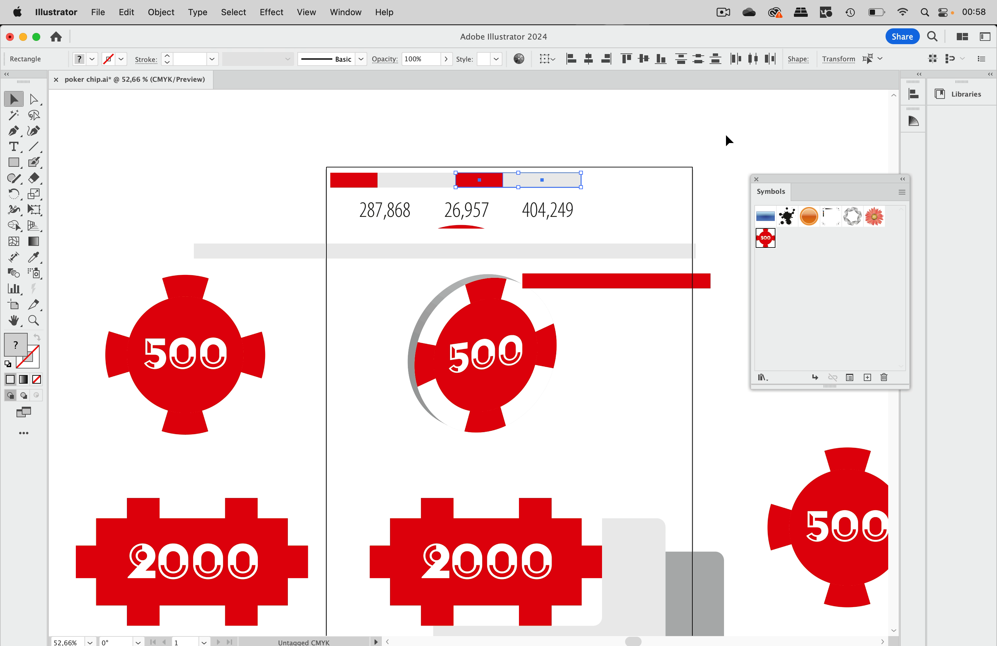
key(a)
key(super+d)
key(super+d)
scroll(693, 142, right, 5)
scroll(693, 141, down, 2)
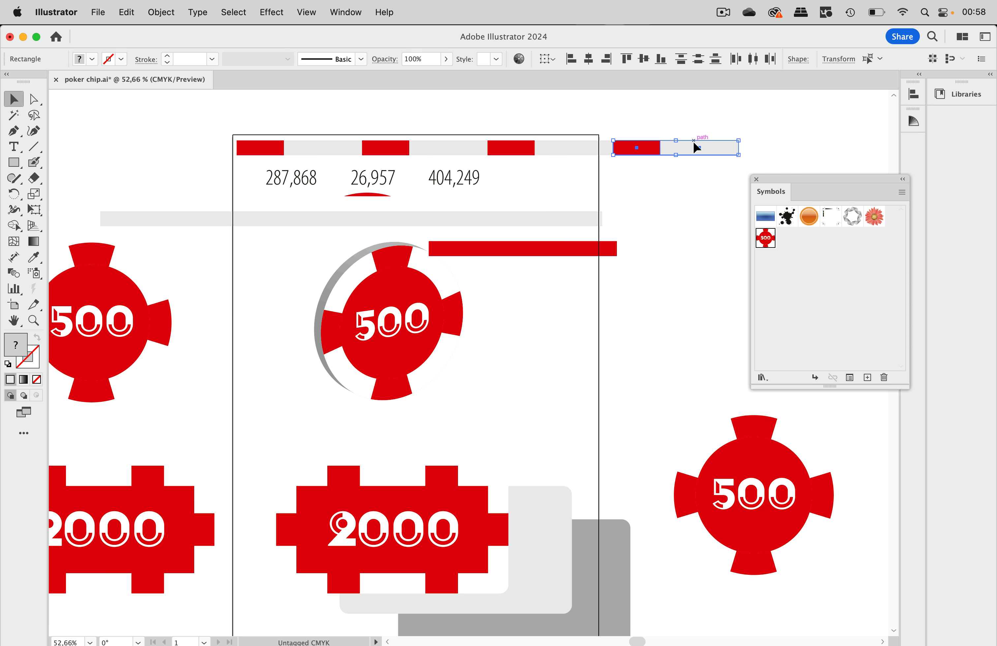
click(666, 123)
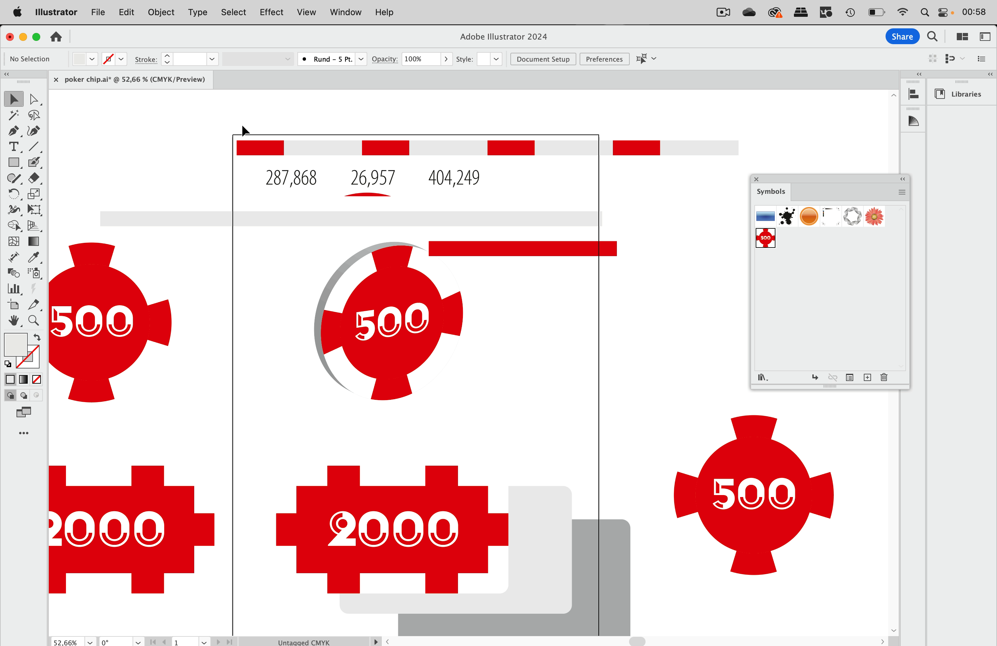
Step: Fill the four grey rectangles white and select the whole striped row
drag(244, 130, 679, 151)
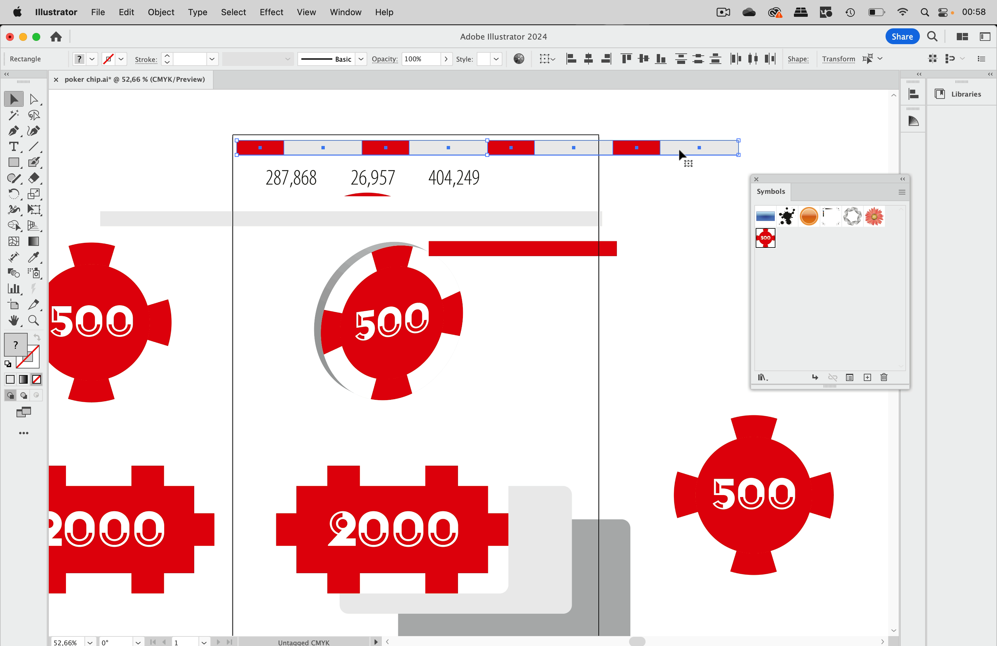
click(610, 114)
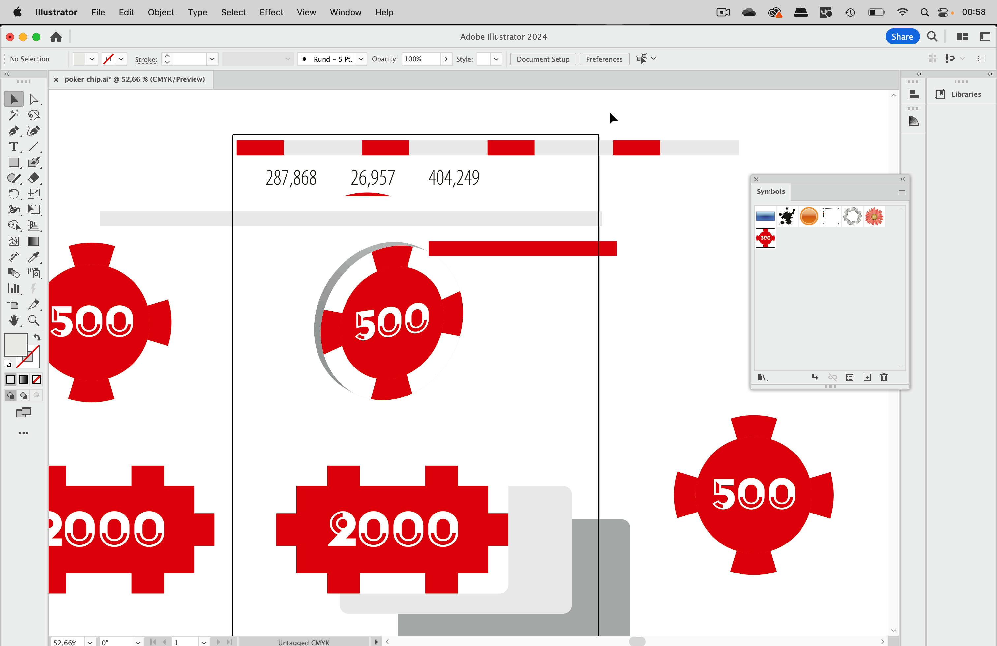
click(346, 147)
shift+click(431, 146)
shift+click(558, 148)
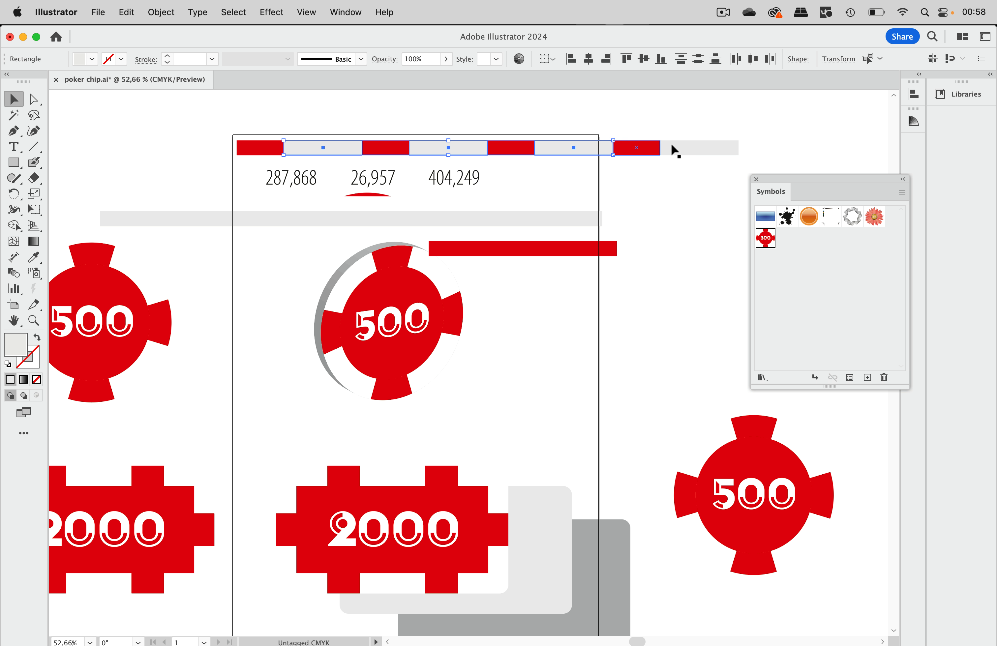
shift+click(700, 149)
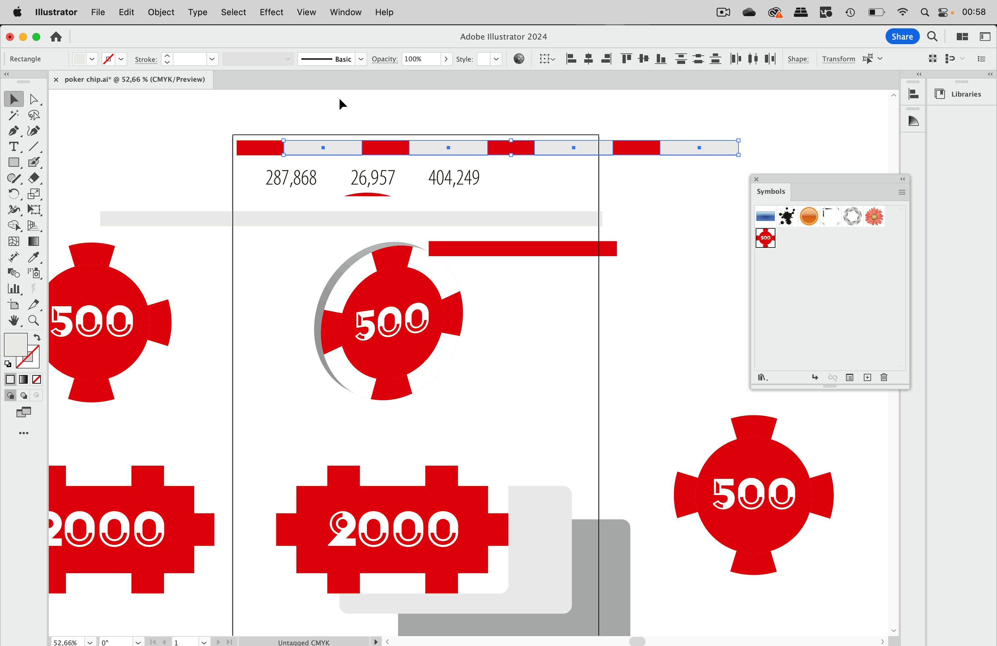
click(91, 59)
click(27, 81)
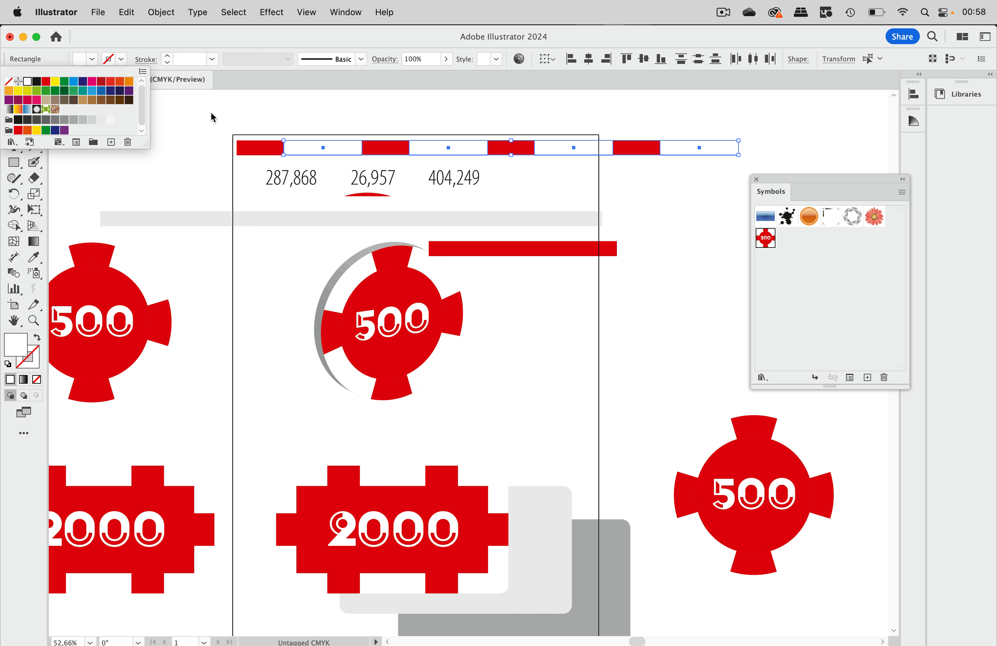
drag(256, 120, 775, 287)
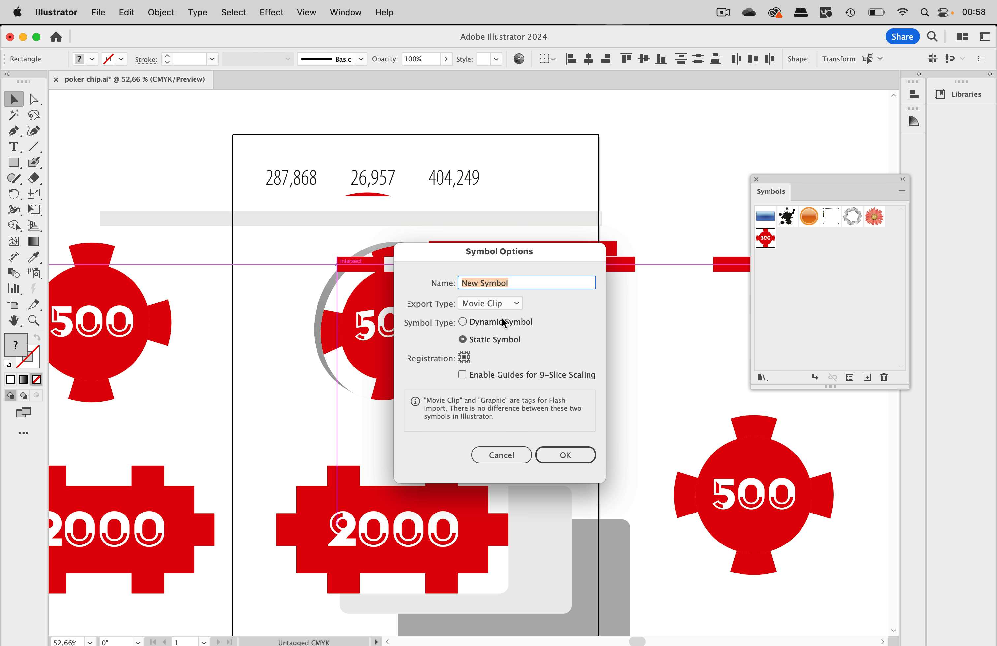
Step: Name the new symbol 'edge', confirm it, and select the chip's ellipse
text(edge)
key(Return)
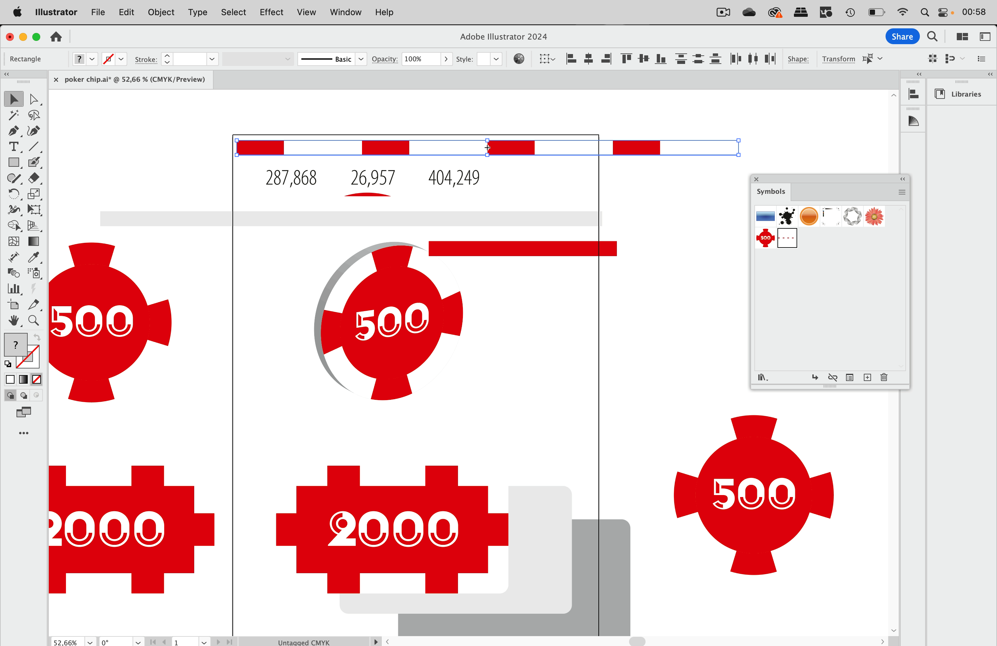
click(441, 317)
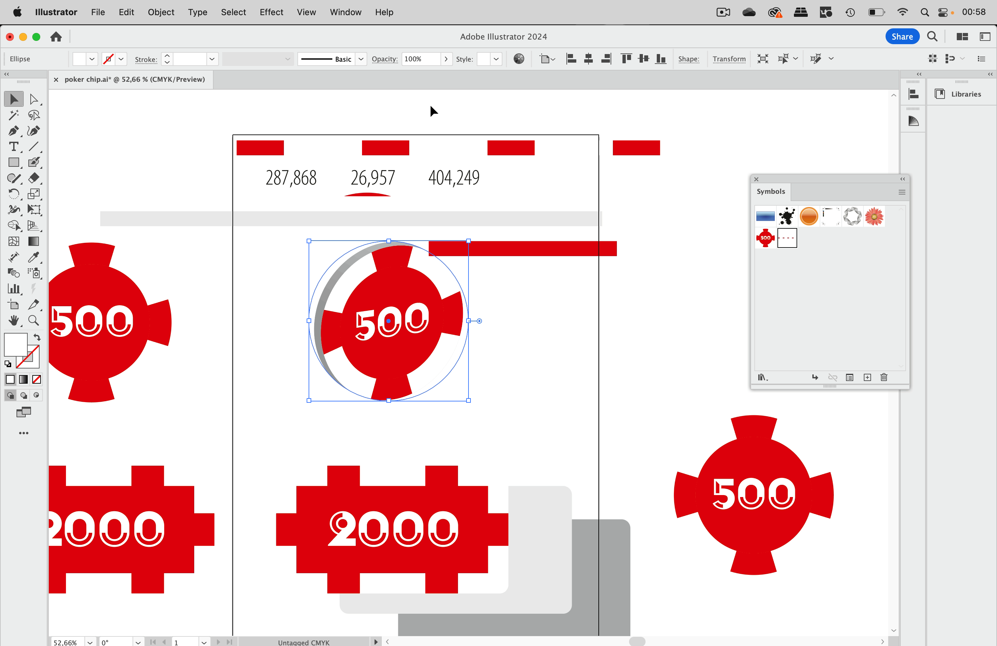
Step: Map the edge symbol onto surface 3 of 3 in the chip's 3D Extrude & Bevel effect
click(338, 13)
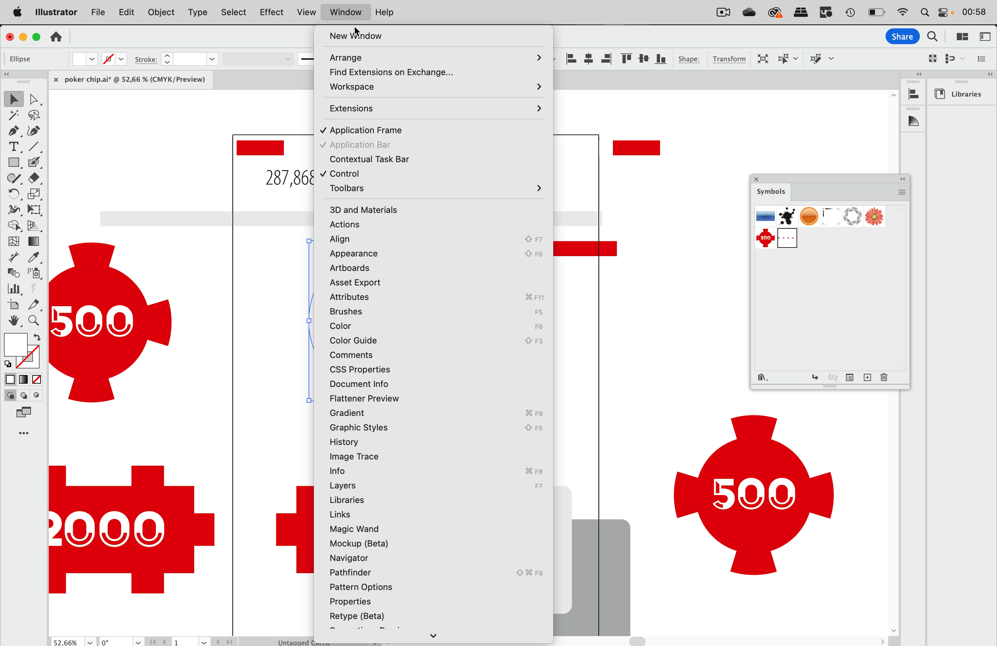
click(378, 253)
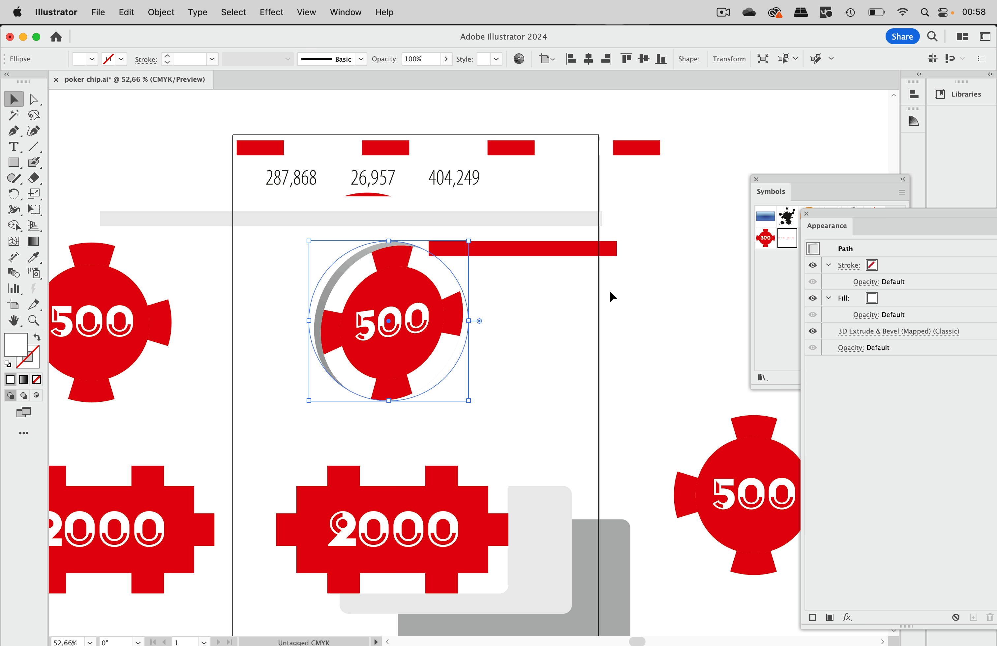
click(849, 332)
click(674, 389)
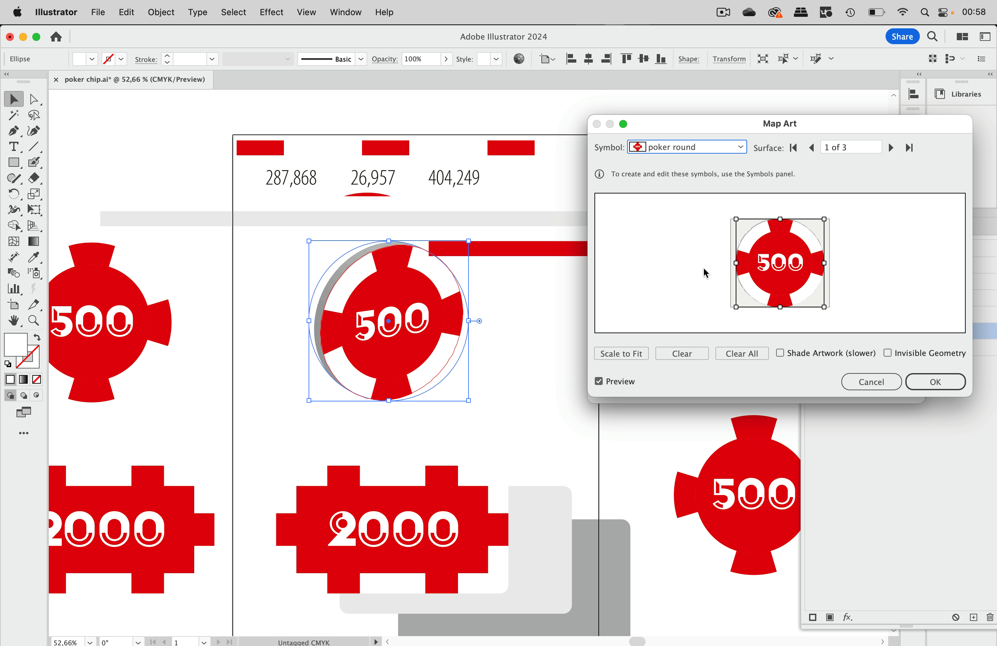
click(890, 148)
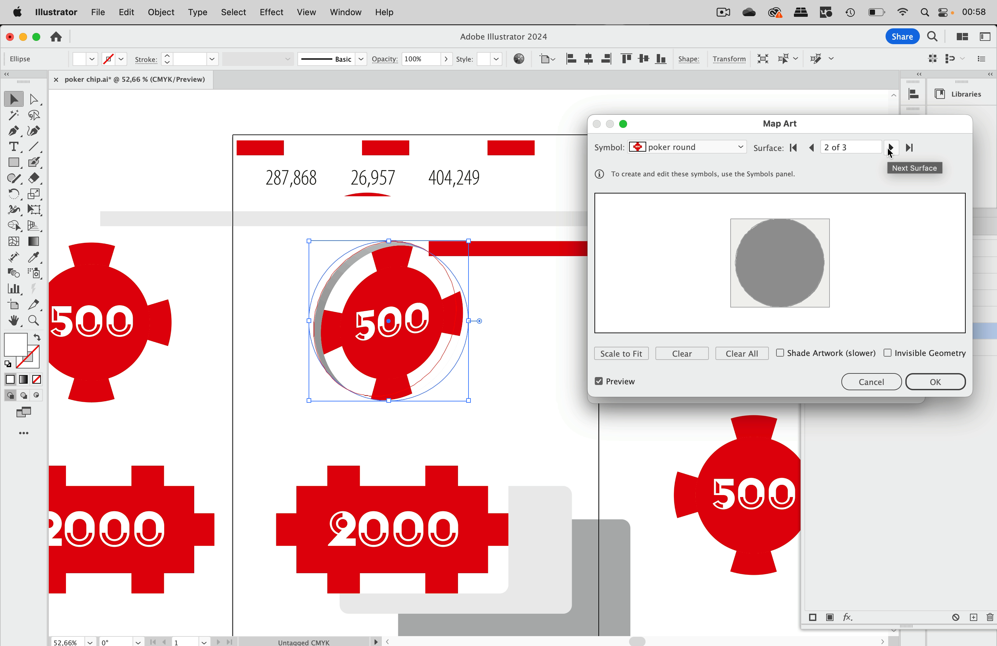
click(890, 148)
click(731, 152)
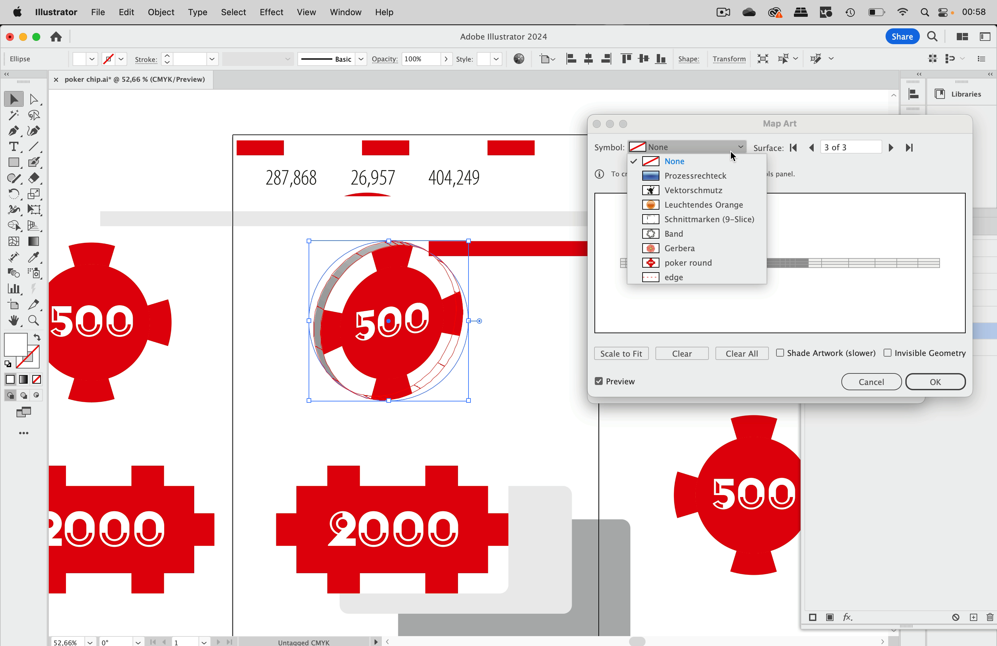
click(694, 280)
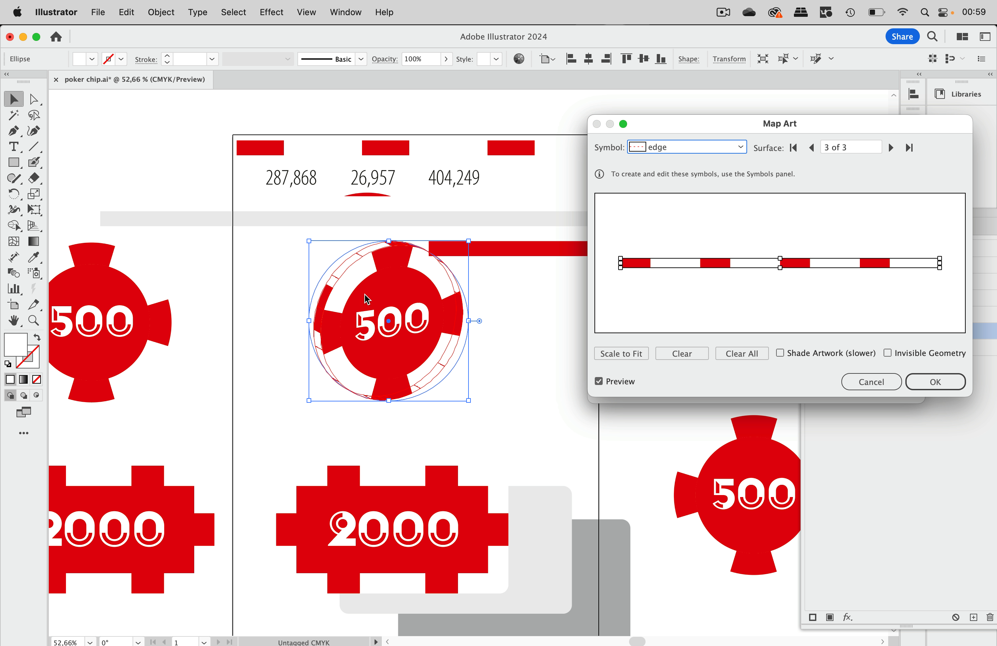
click(940, 382)
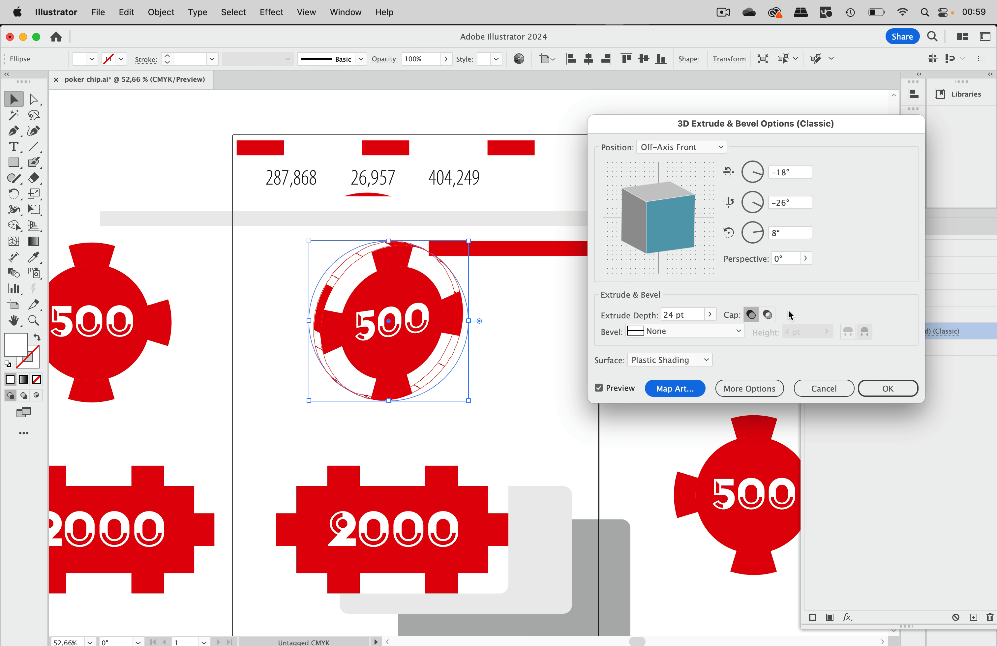
click(883, 389)
click(608, 306)
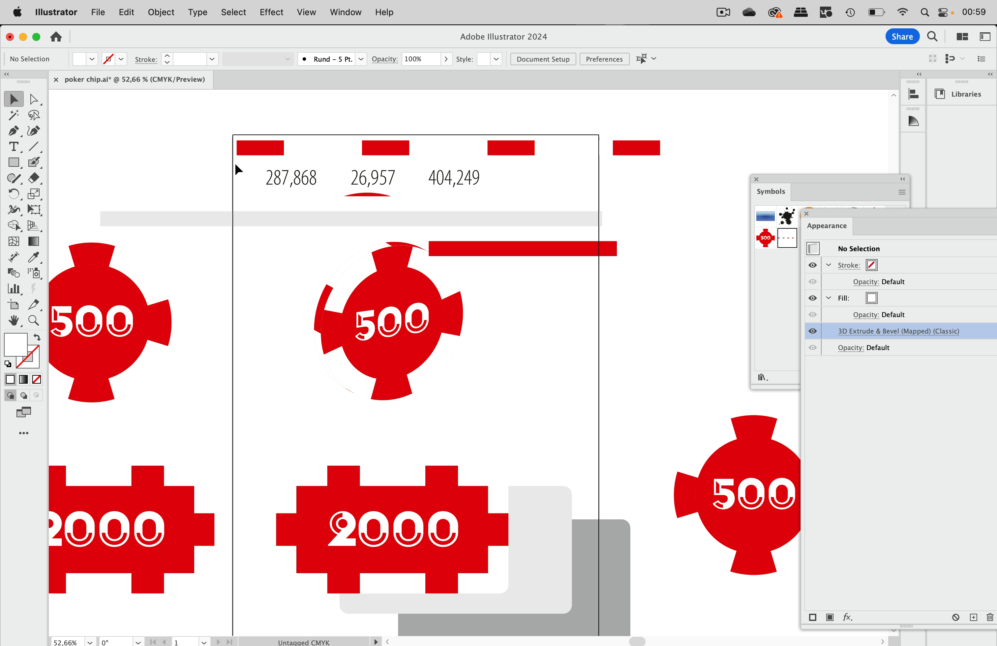
Step: Enter the edge symbol's editing mode and select its first red rectangle
click(271, 152)
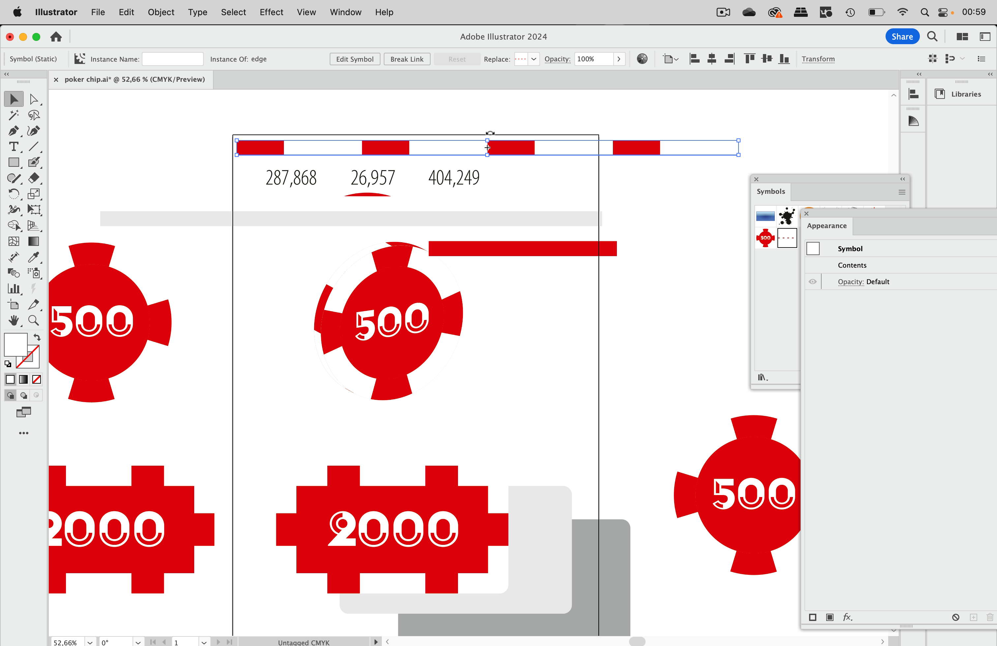
double_click(513, 151)
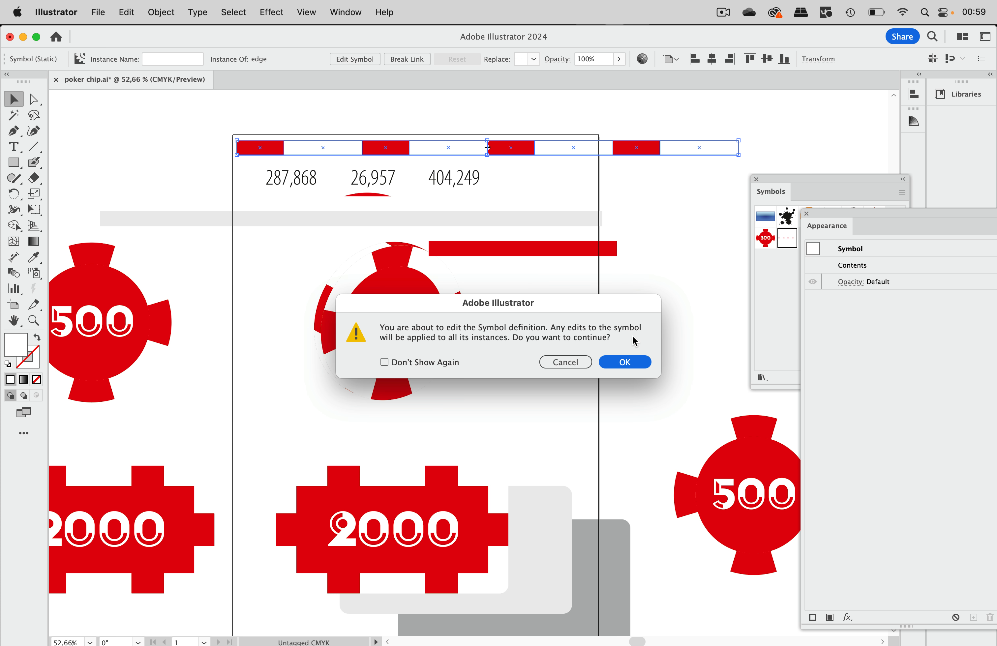
click(633, 364)
scroll(455, 191, up, 3)
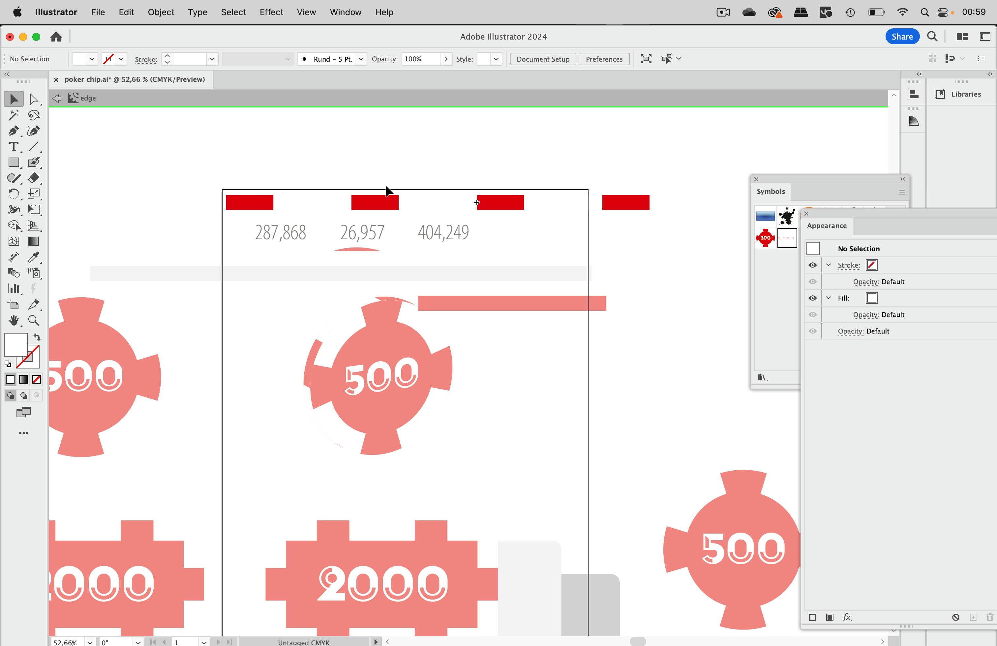
click(261, 207)
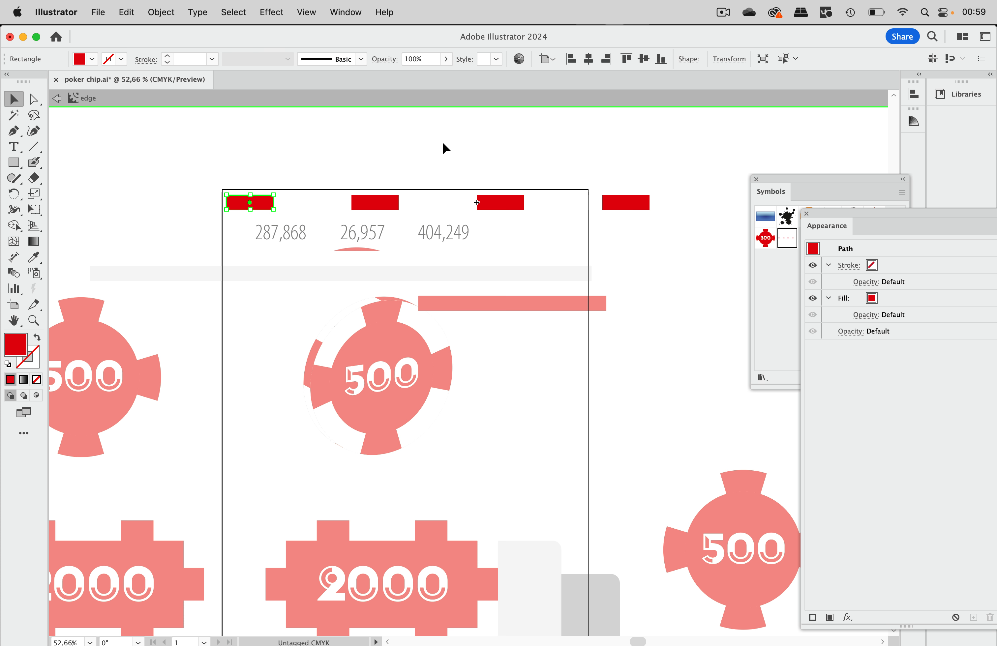
Step: In Outline view, copy the red rectangle to the row's right end and narrow it
key(ctrl+y)
scroll(447, 146, right, 5)
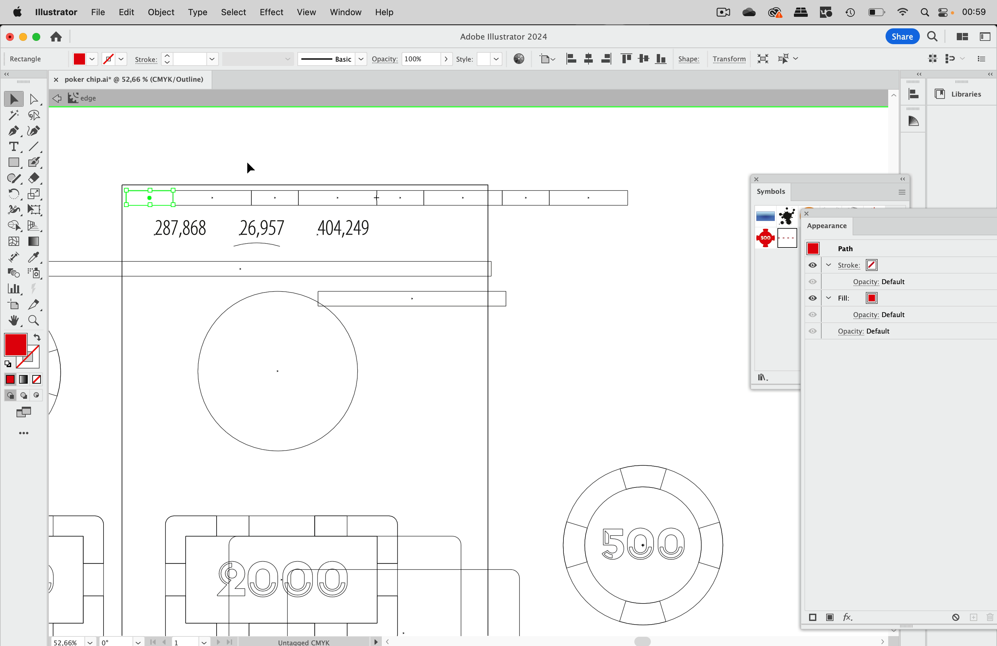
drag(160, 191, 664, 204)
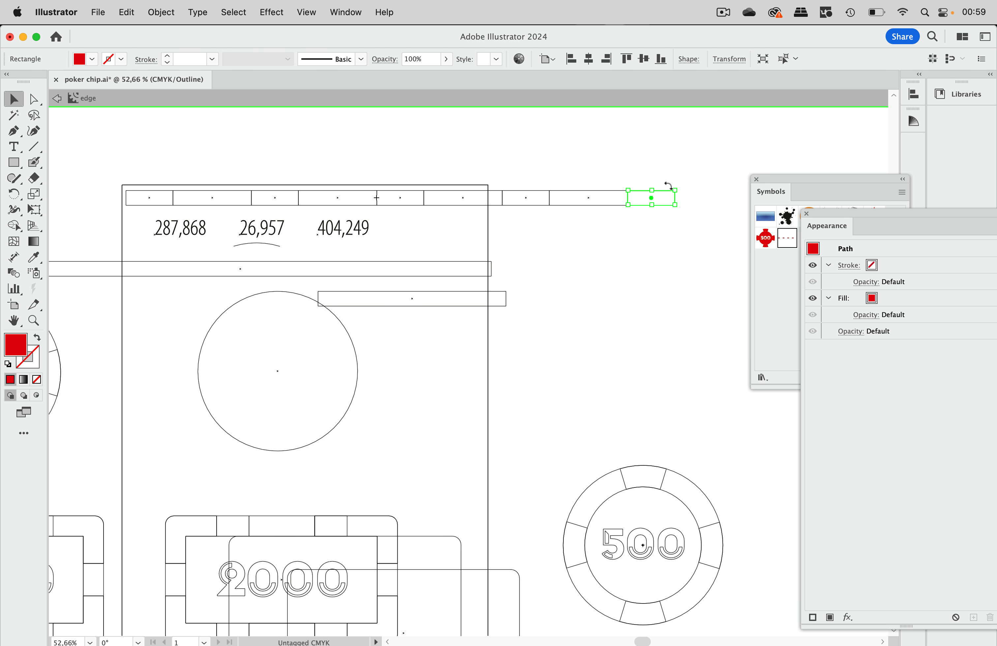
click(678, 157)
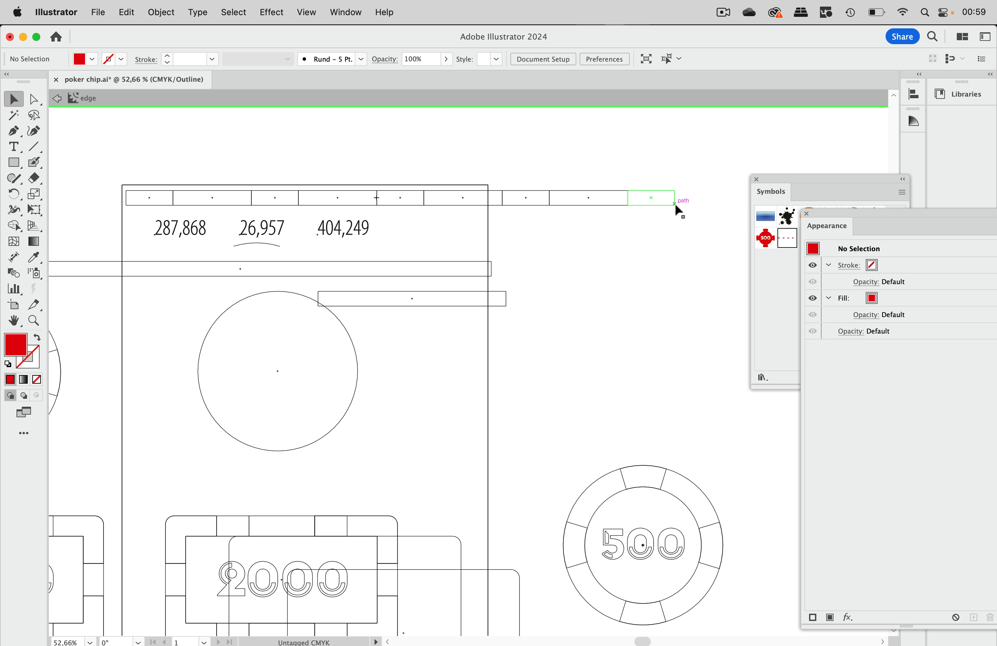
scroll(674, 203, up, 5)
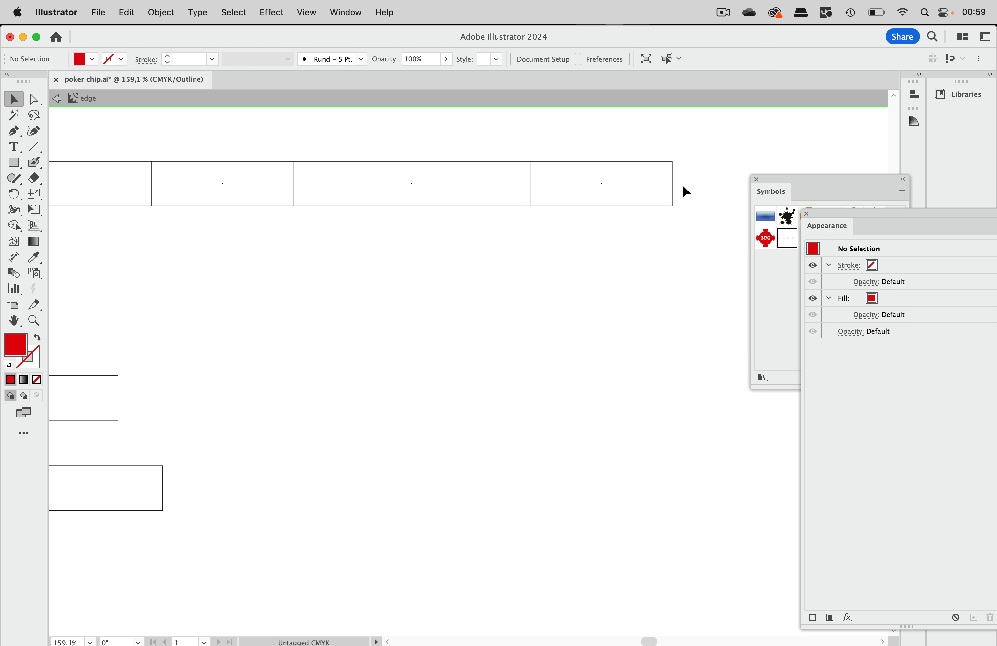
click(673, 191)
drag(673, 185, 603, 185)
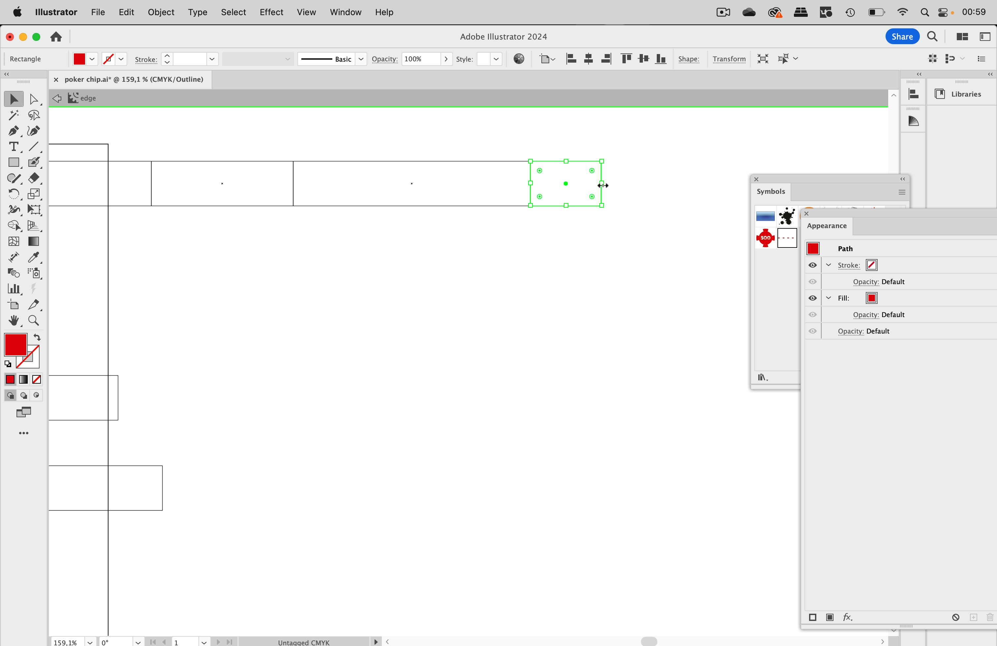
Step: Narrow the leftmost red rectangle to about half width and return to full-colour preview
scroll(593, 287, left, 10)
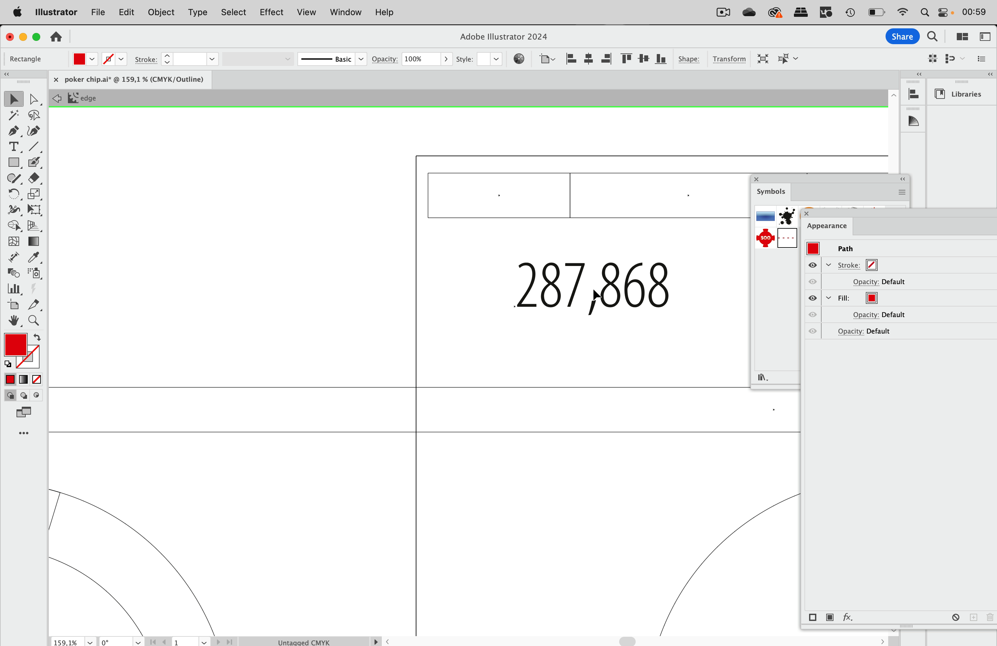
click(428, 200)
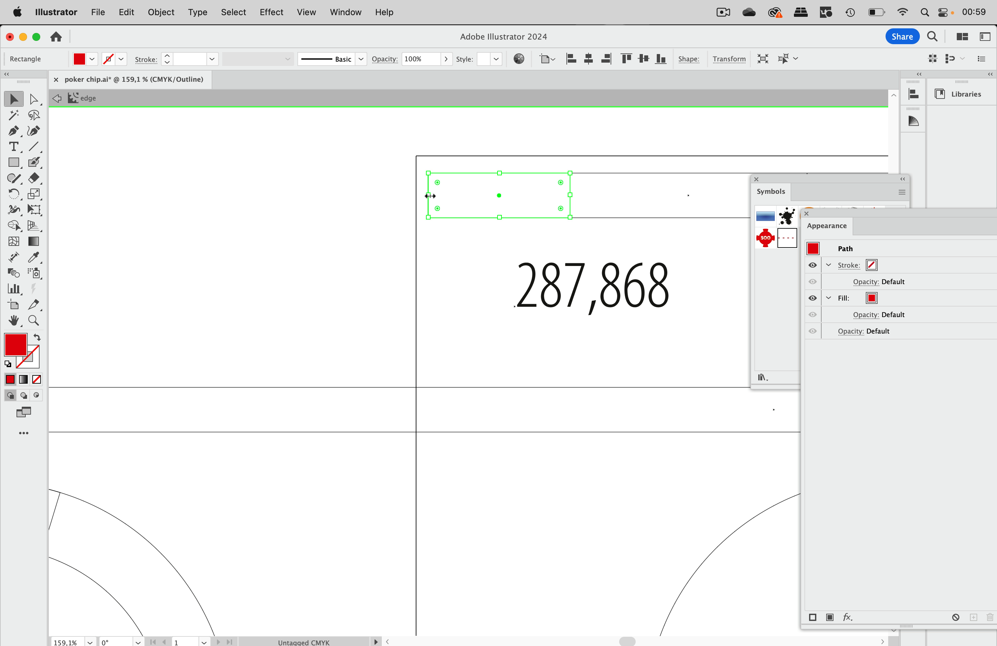
drag(430, 196, 499, 198)
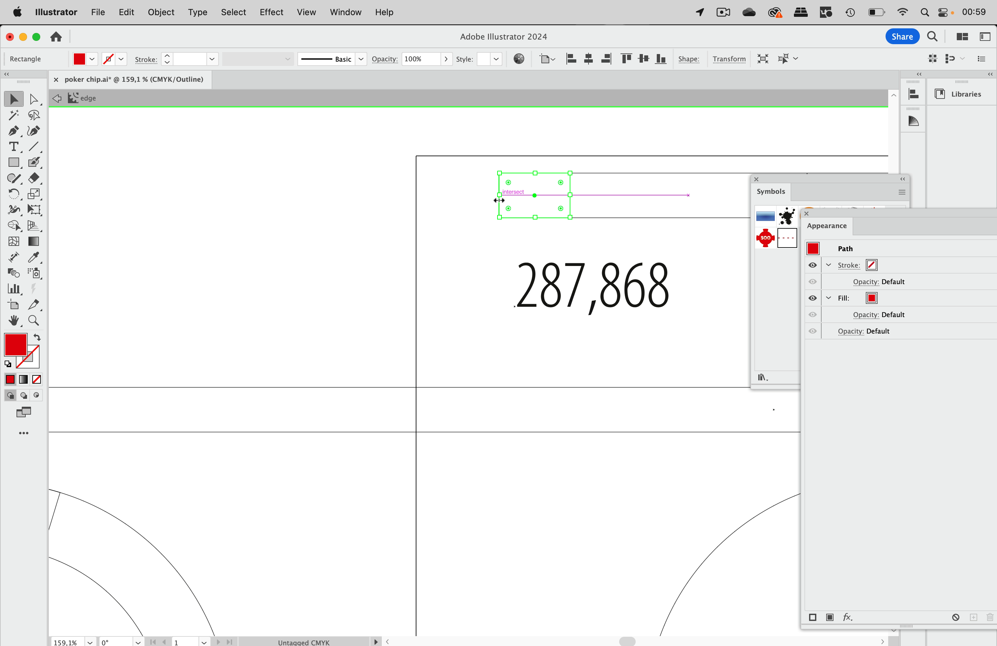
click(479, 235)
key(super+y)
scroll(475, 230, down, 5)
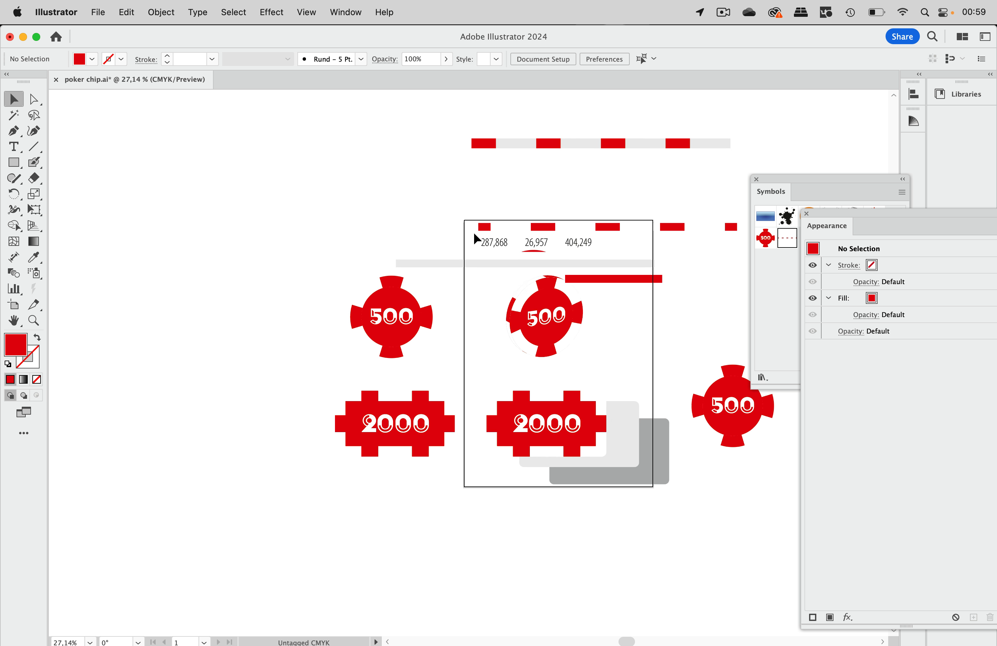
scroll(474, 232, down, 2)
Step: Select the 500 chip, step through its Map Art surfaces and apply the 3D effect
click(426, 272)
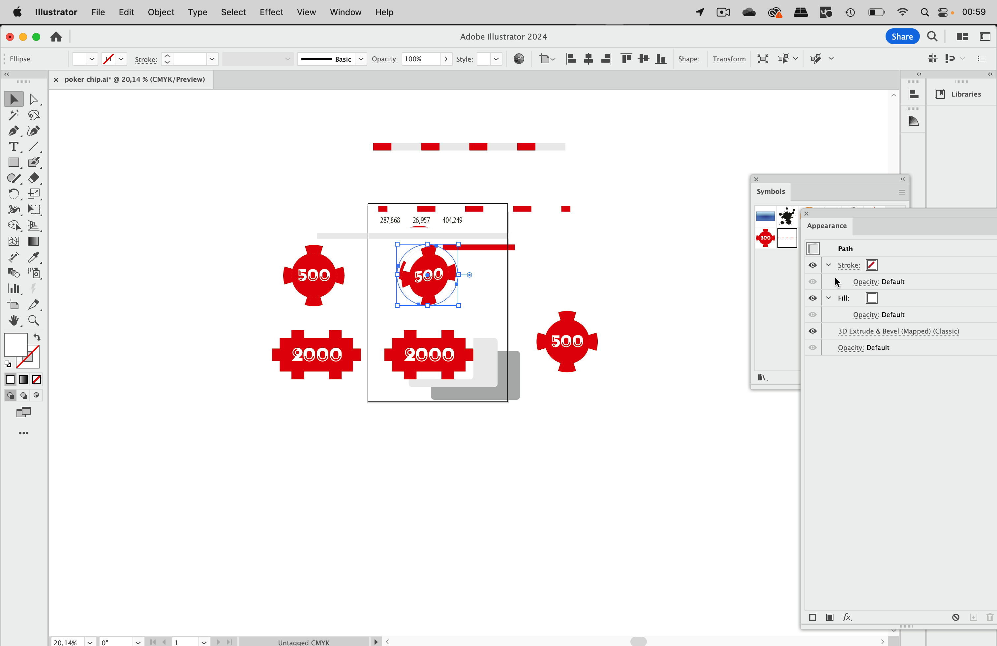
click(876, 331)
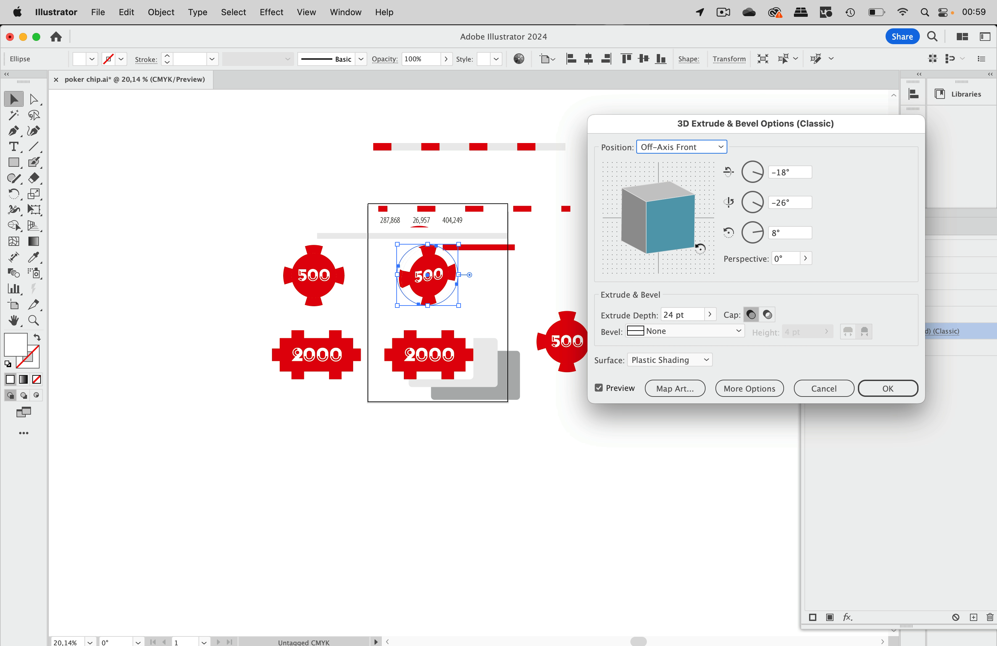
click(687, 391)
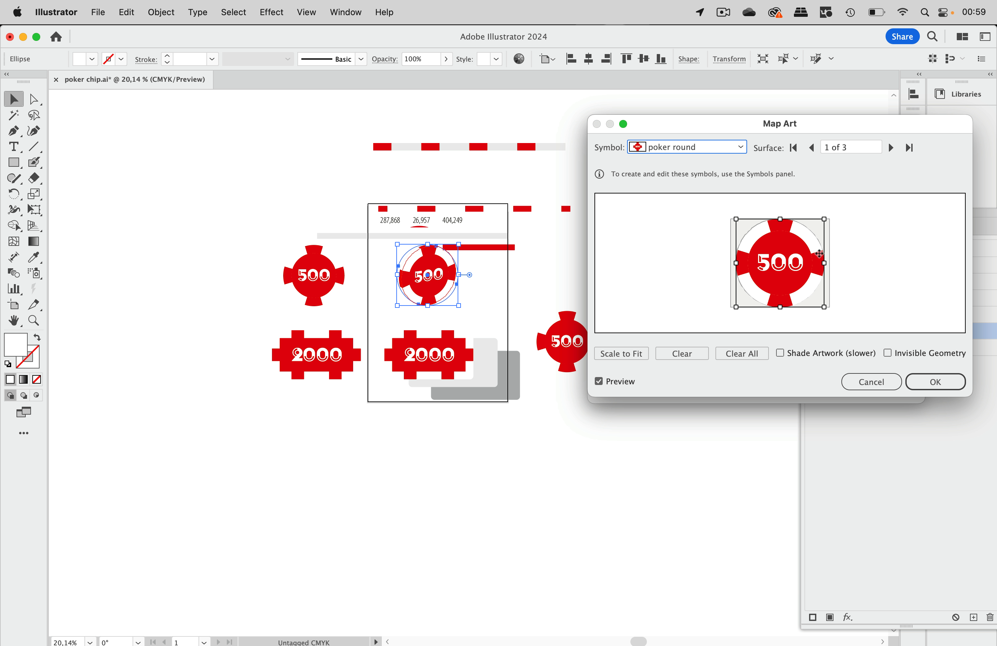
click(890, 148)
click(890, 148)
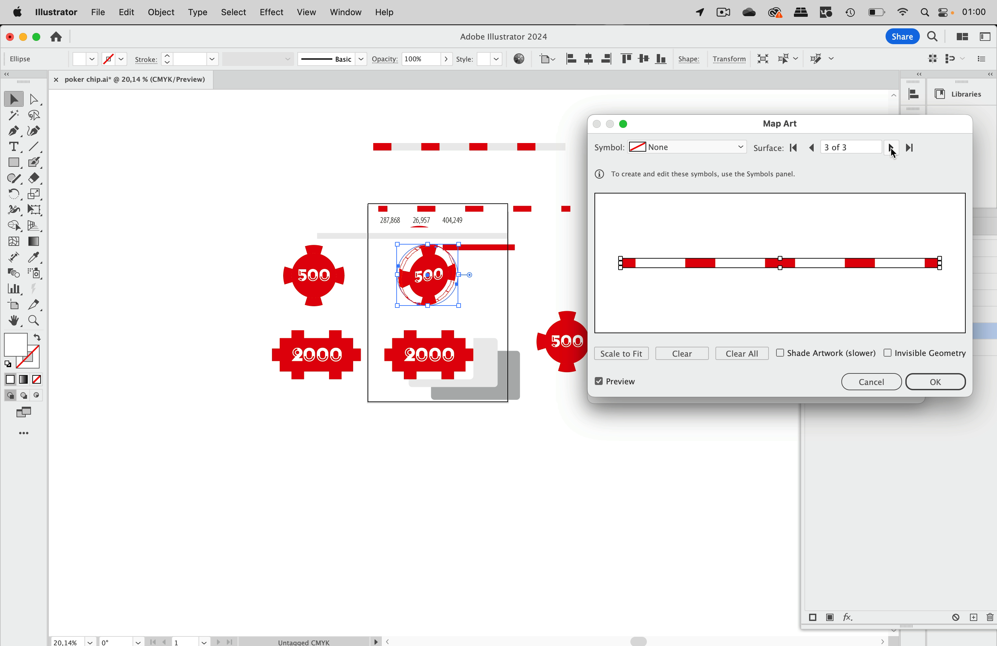
click(935, 381)
click(906, 389)
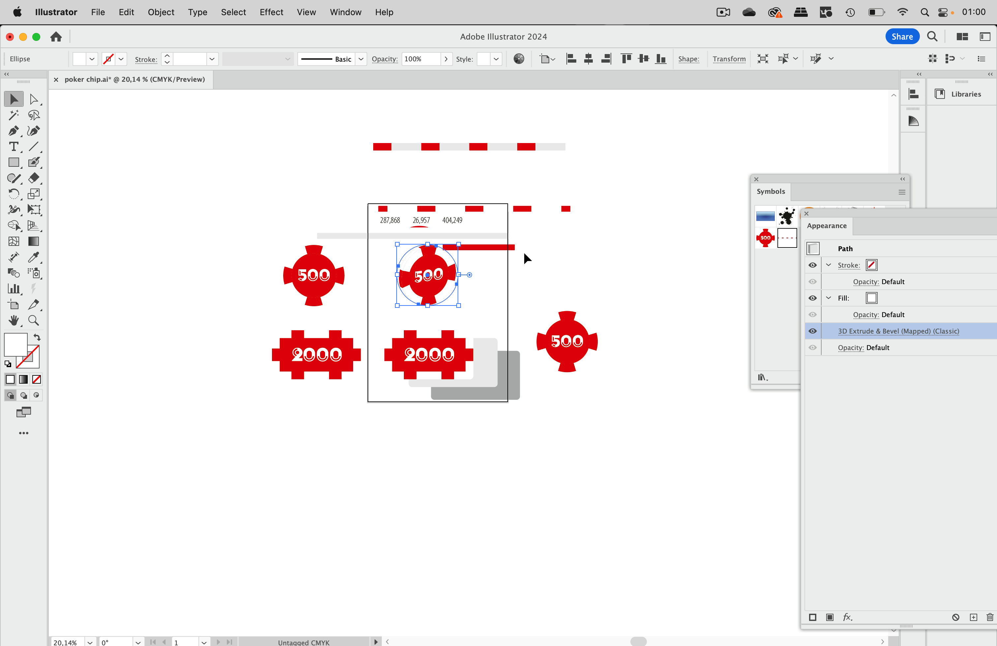
scroll(405, 285, up, 5)
scroll(404, 285, up, 3)
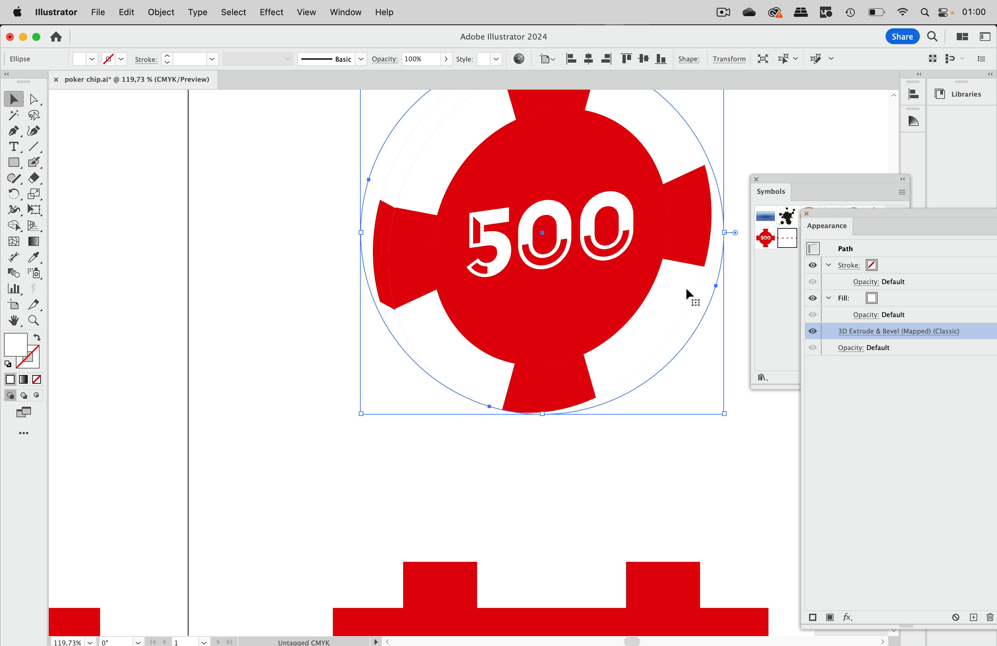
Step: Reopen the chip's Map Art and check which symbol the first surface uses
click(875, 331)
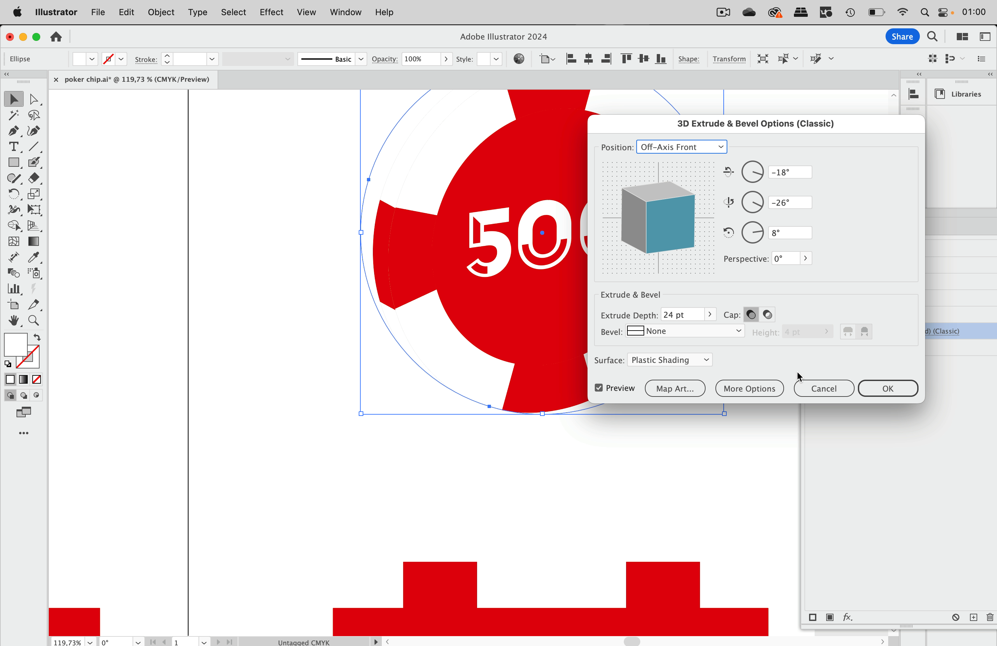
click(683, 397)
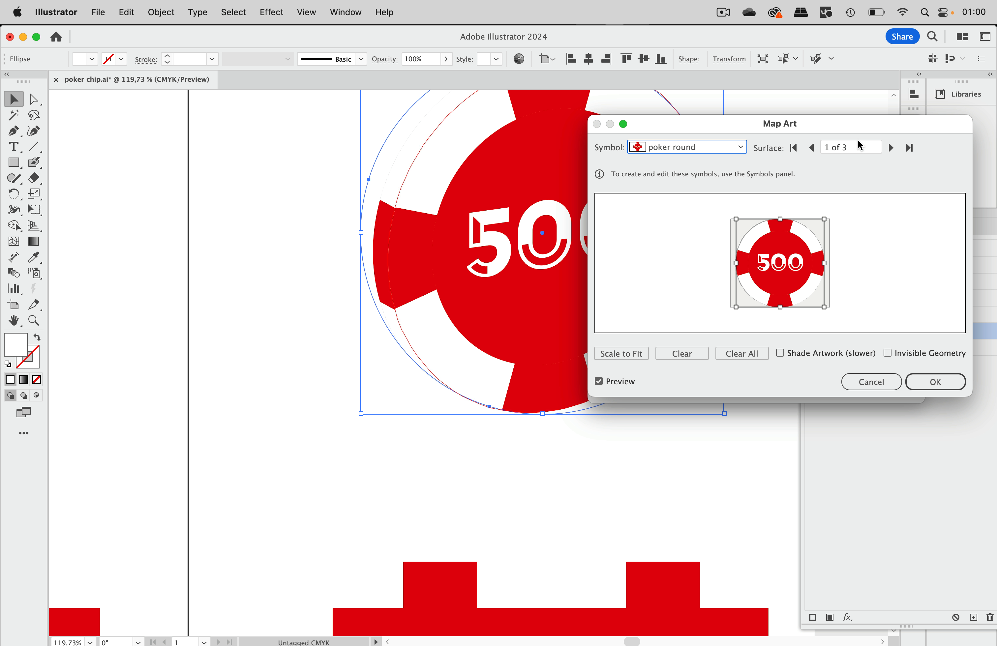
click(891, 148)
click(891, 148)
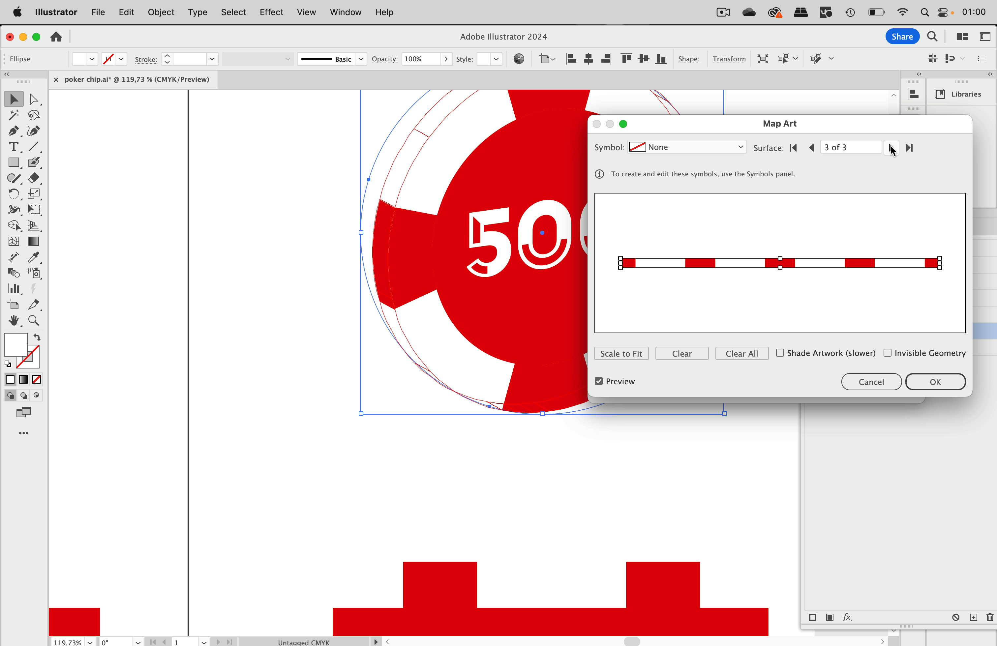
click(890, 148)
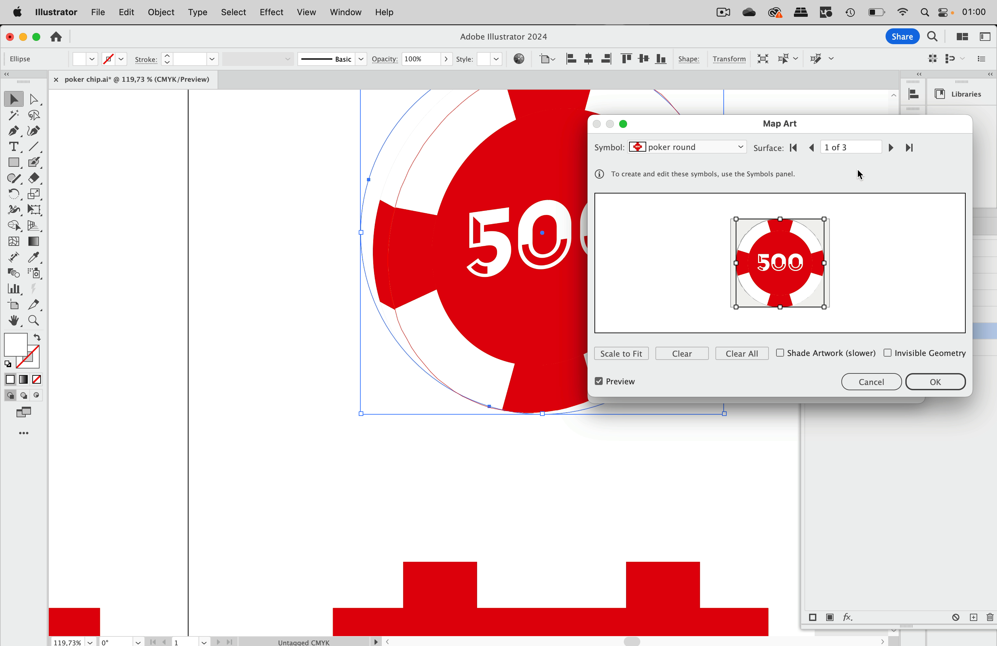
click(742, 148)
click(835, 123)
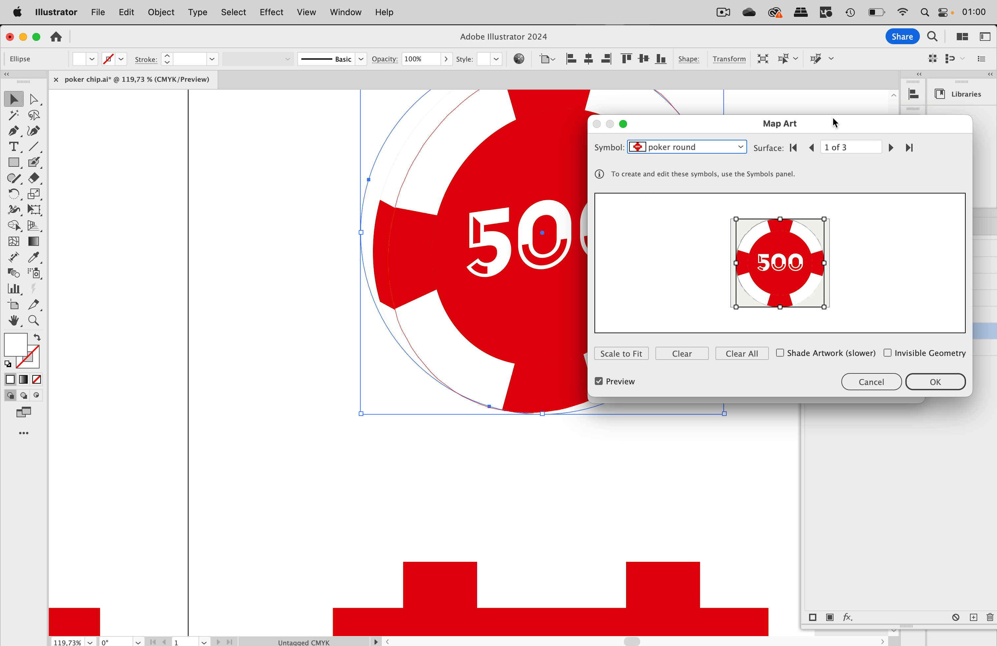
Step: Map the poker round symbol onto surface 2 with Shade Artwork turned on
click(891, 148)
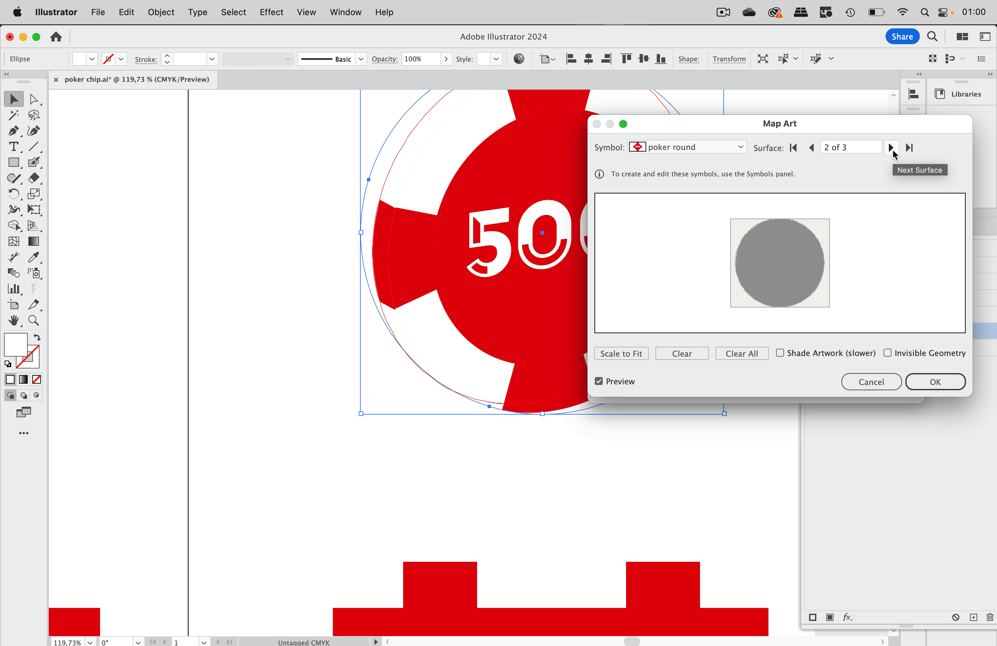
click(740, 149)
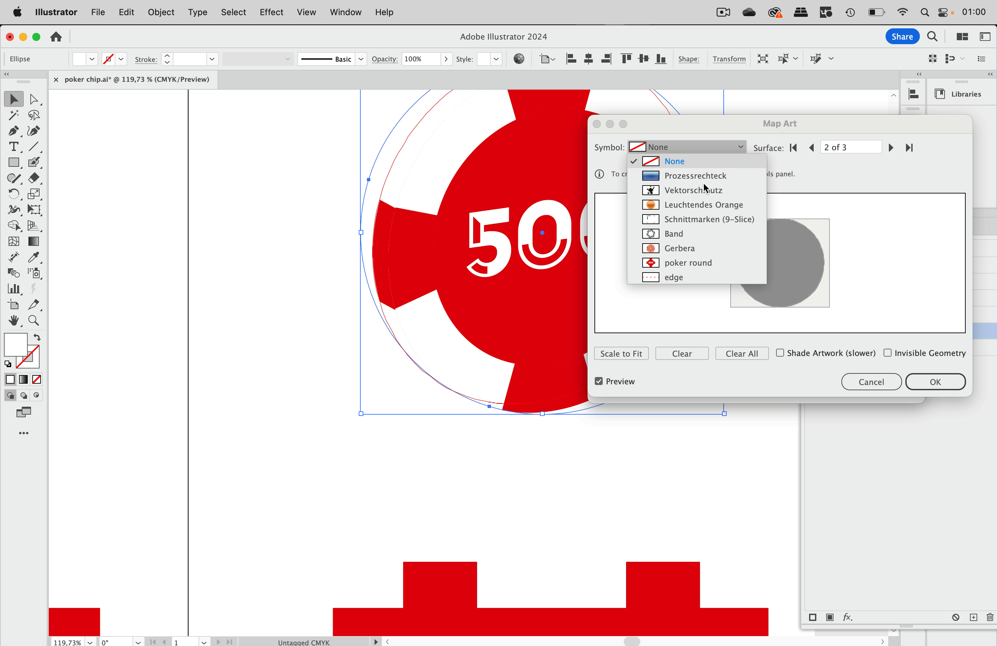
click(680, 258)
click(938, 380)
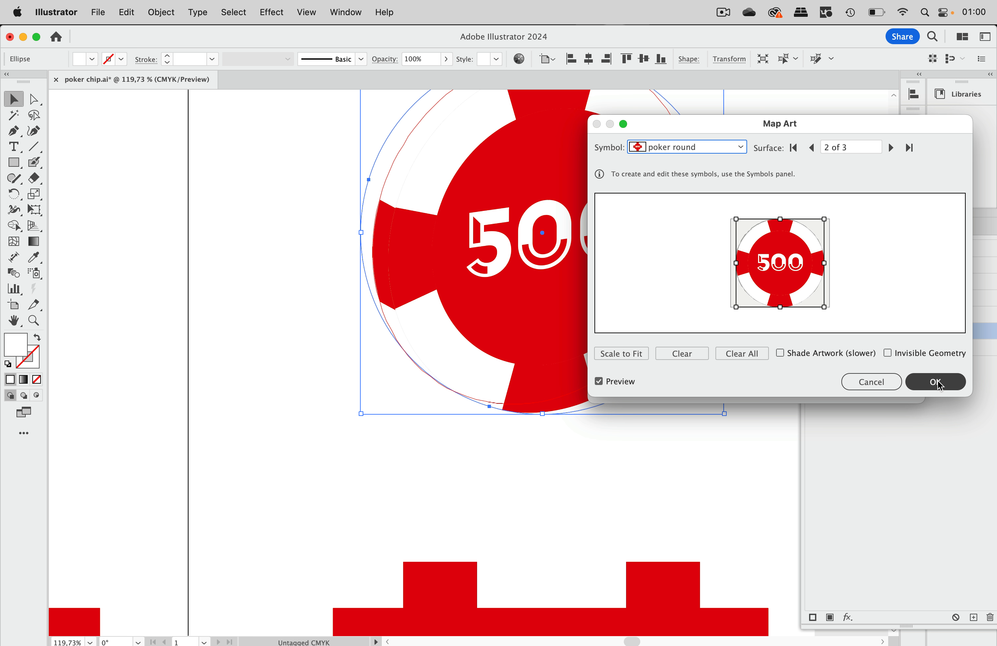
click(845, 353)
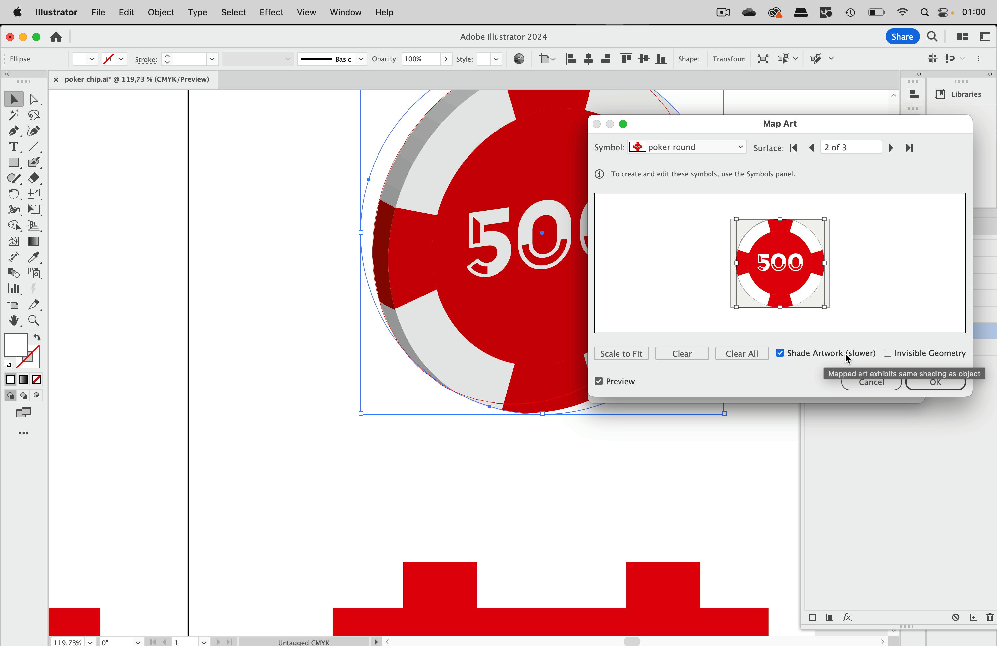
click(949, 384)
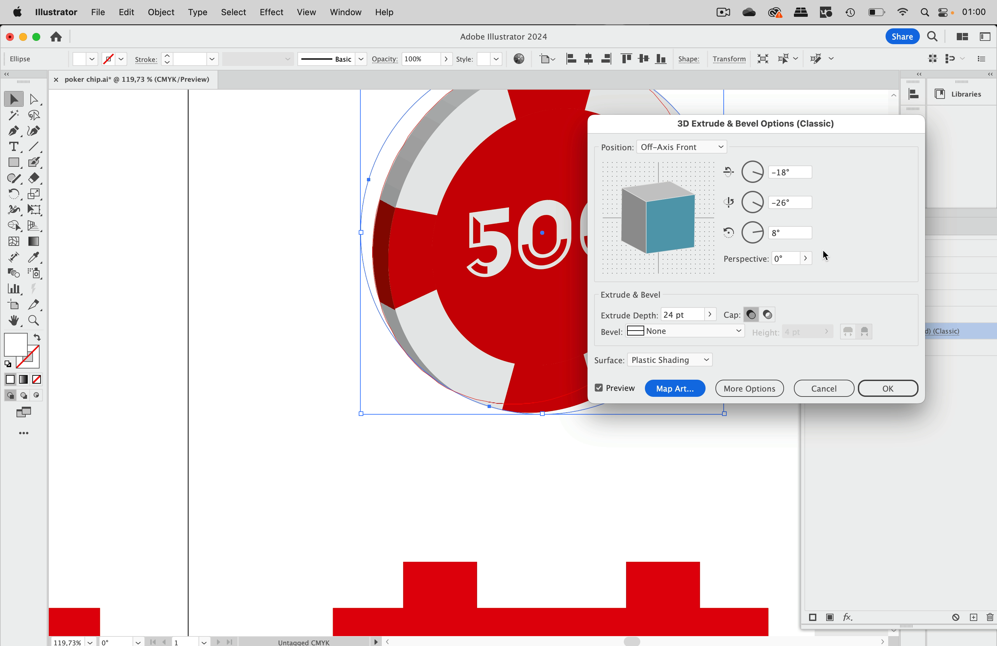
Step: Rotate the chip to -24°/-47°/18° so 500 faces forward, with 99° perspective
drag(714, 125, 837, 134)
drag(768, 244, 832, 210)
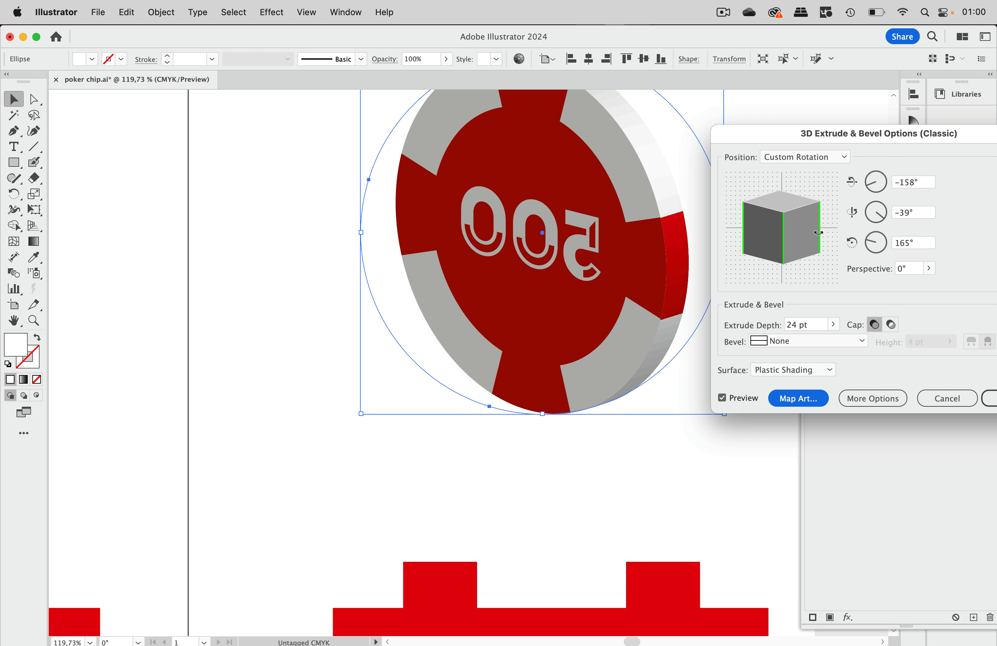
drag(818, 233, 780, 250)
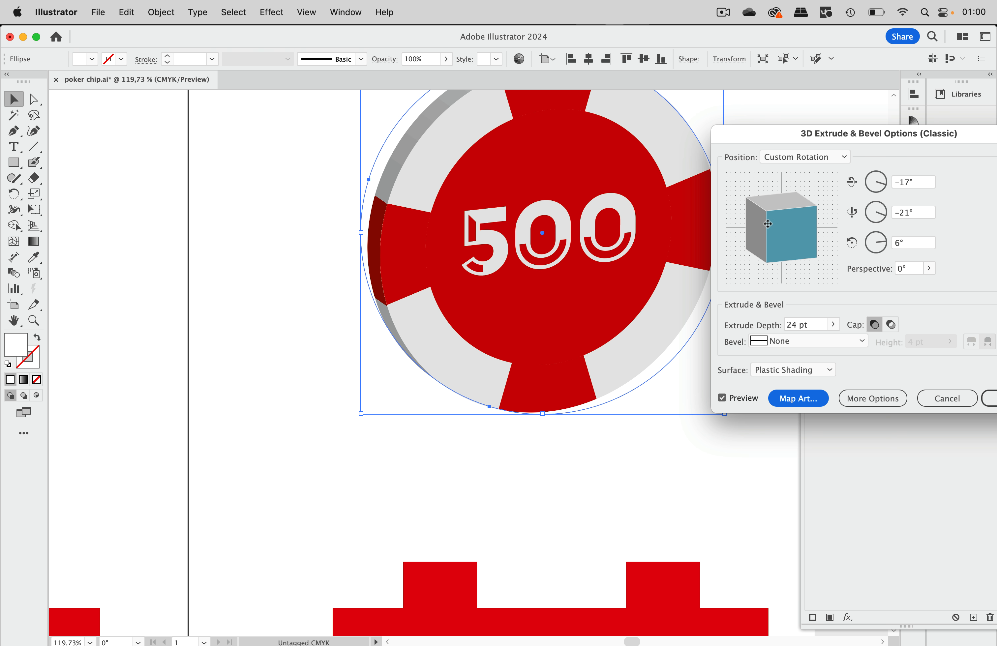
drag(766, 231, 783, 233)
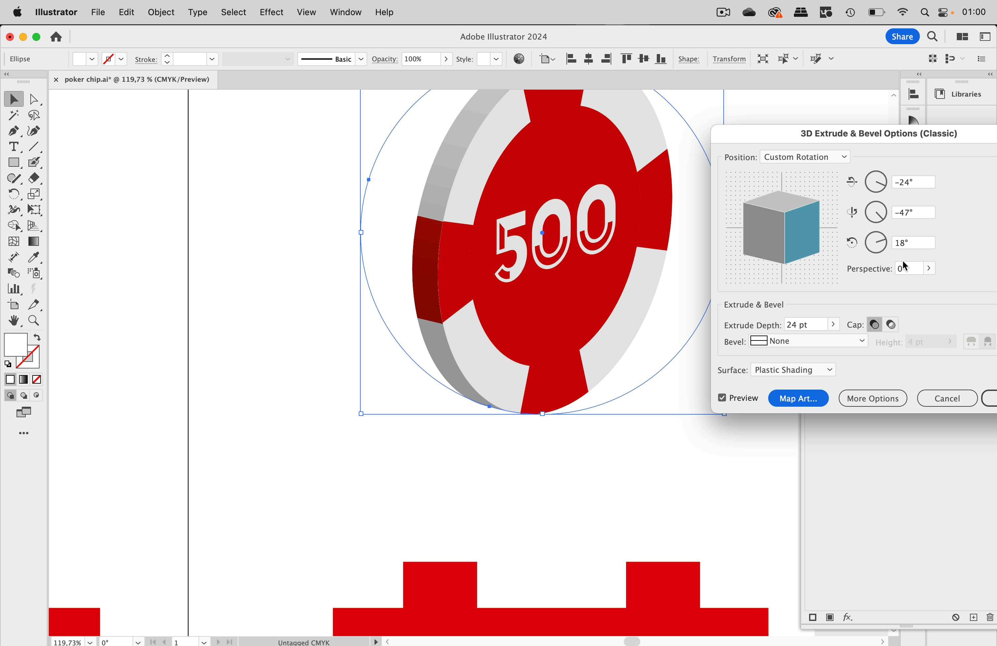
click(929, 269)
drag(886, 286, 908, 285)
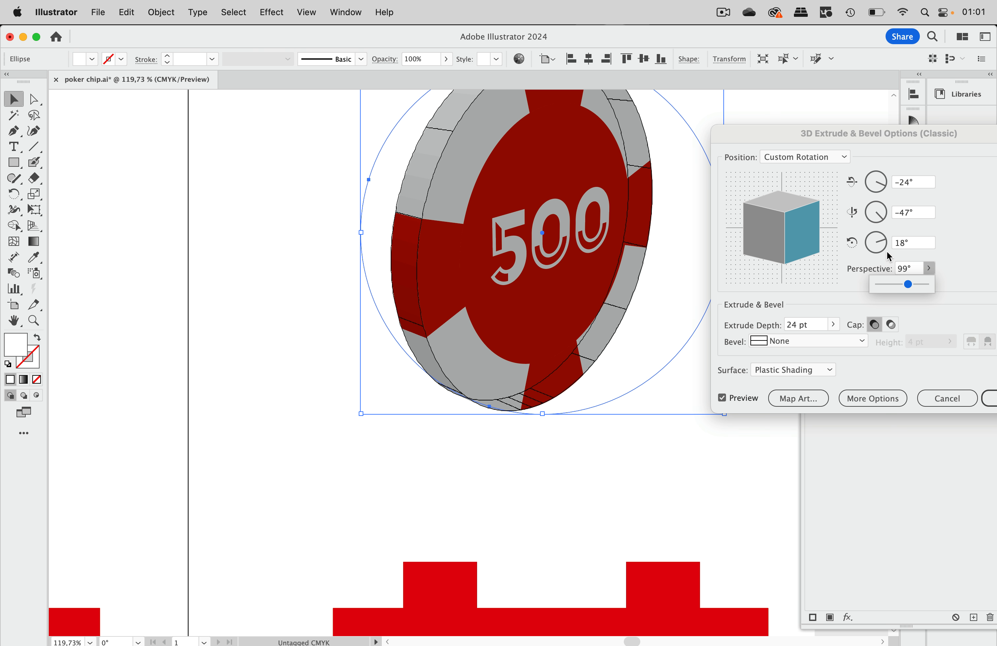
Step: Move the light to brighten the chip's edge, apply the 3D settings and deselect
click(872, 399)
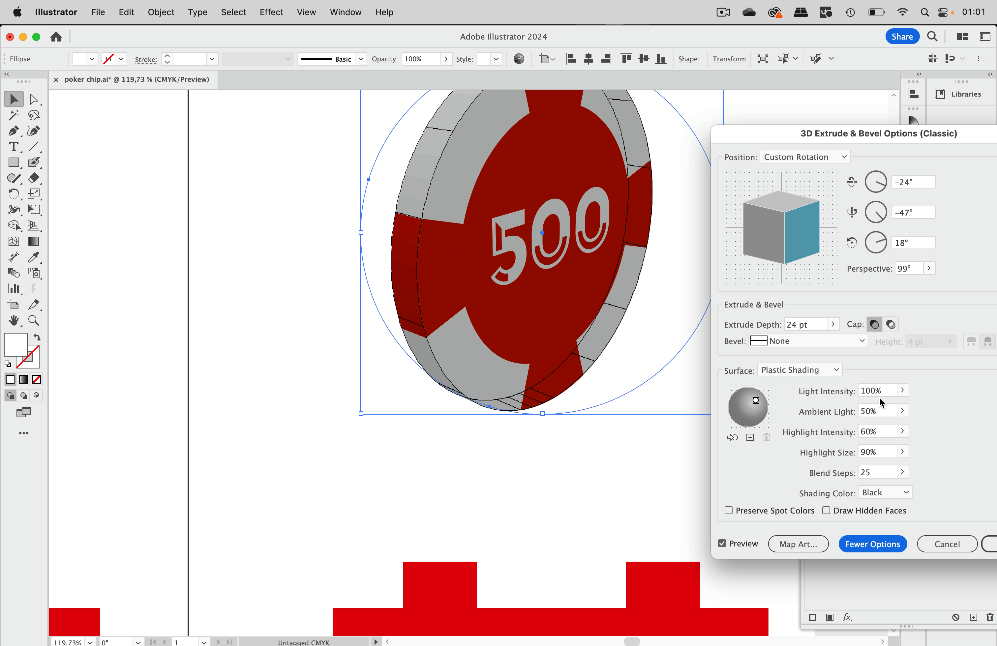
mouse_move(755, 401)
mouse_down()
mouse_move(748, 410)
mouse_move(766, 415)
mouse_up()
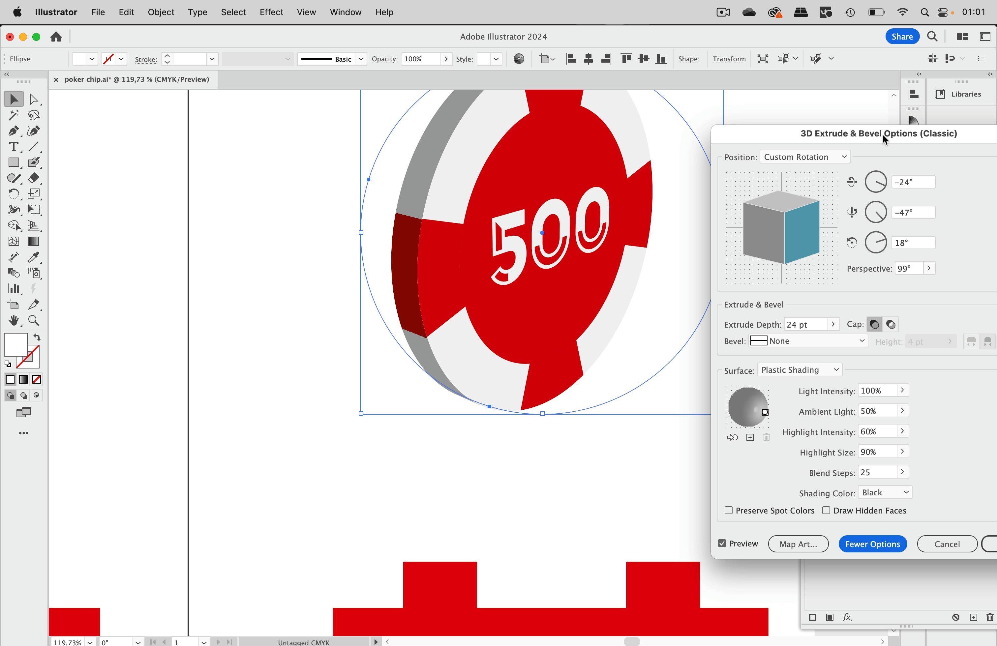
drag(885, 139, 743, 112)
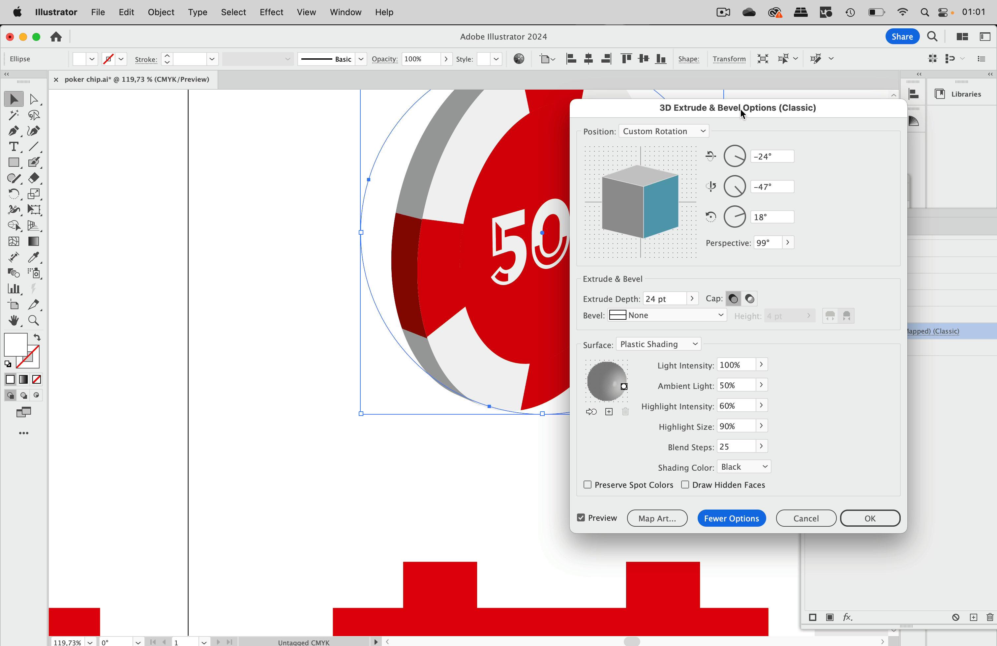
click(871, 520)
scroll(452, 401, down, 5)
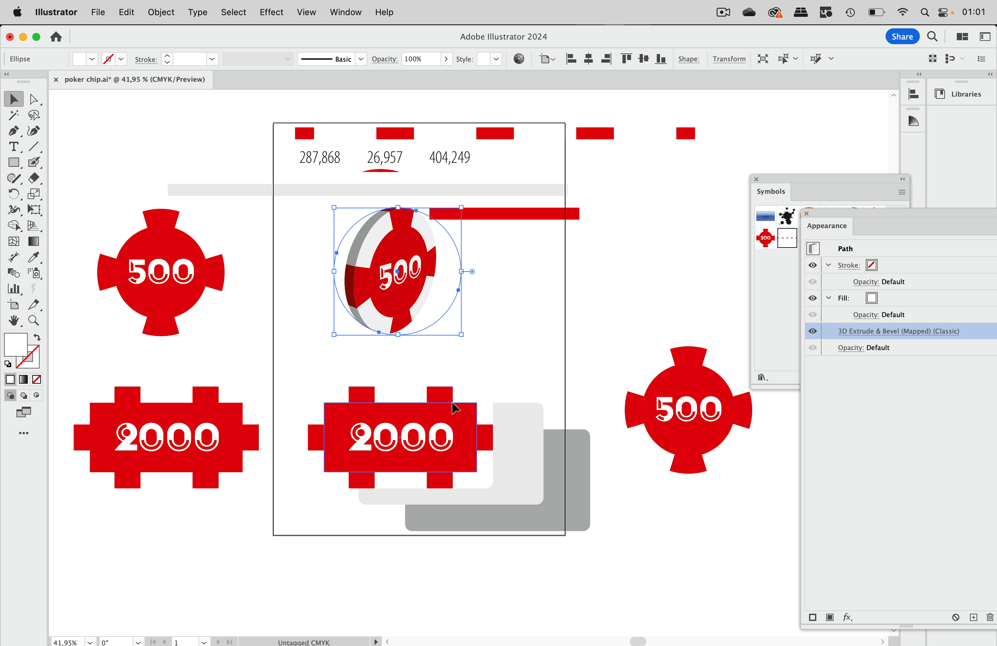
click(539, 325)
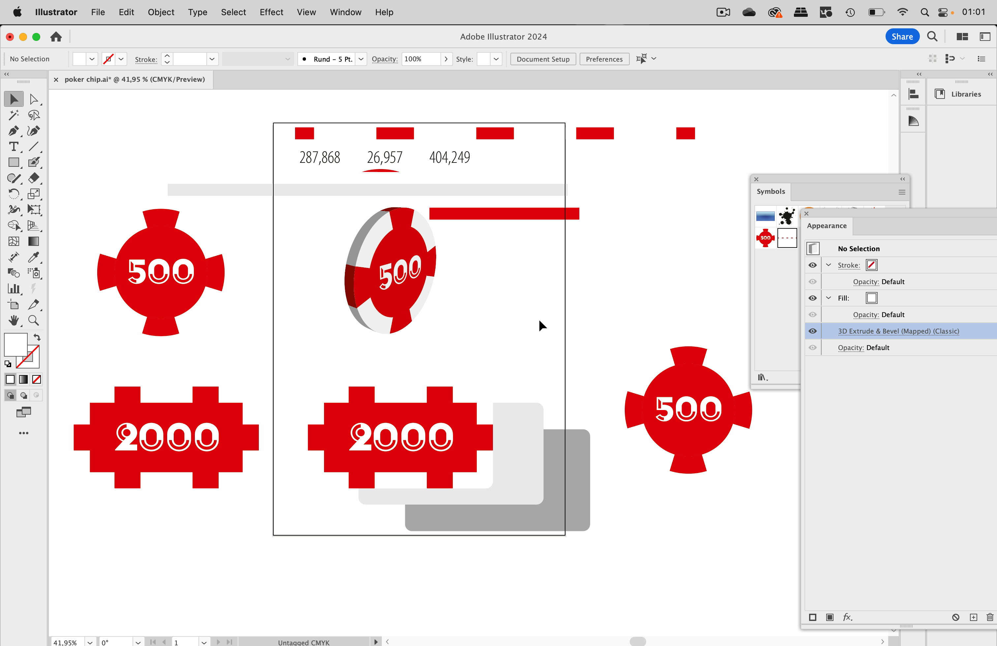